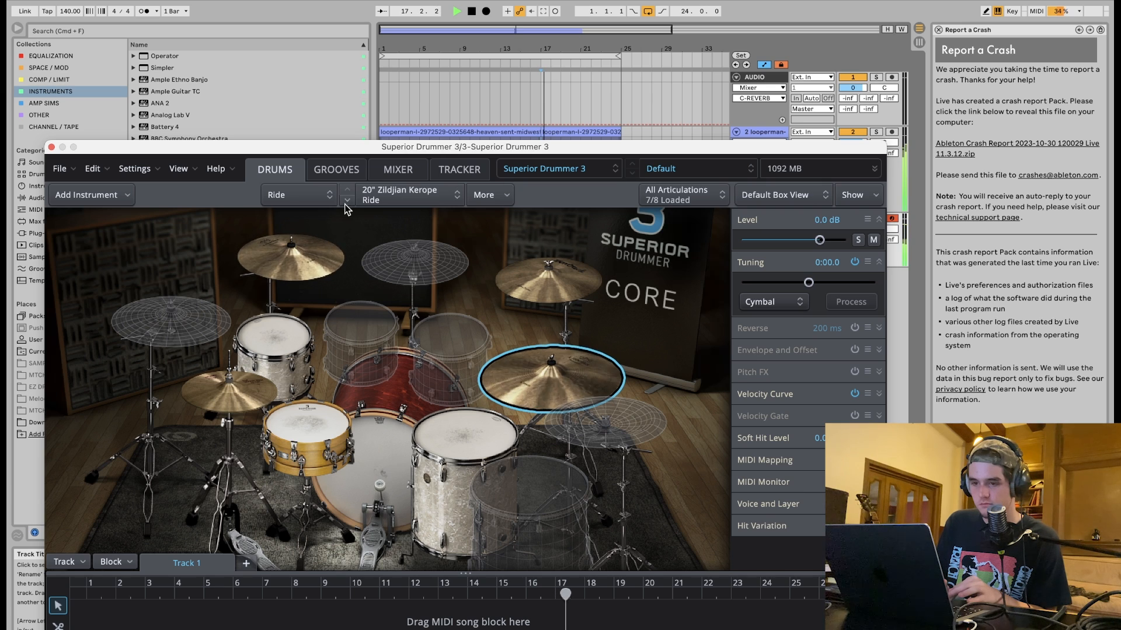
Switch the ride cymbal to the 20" Istanbul Agop Turk Ride and close the plugin window.
{"action": "left_click", "coordinate": [348, 200]}
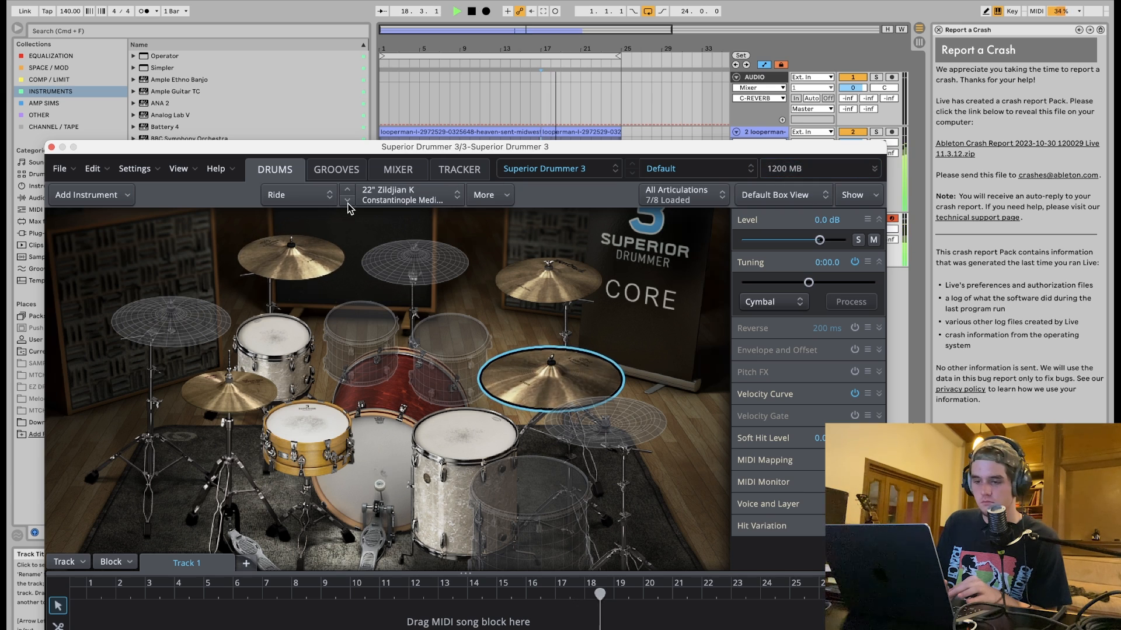
{"action": "left_click", "coordinate": [348, 202]}
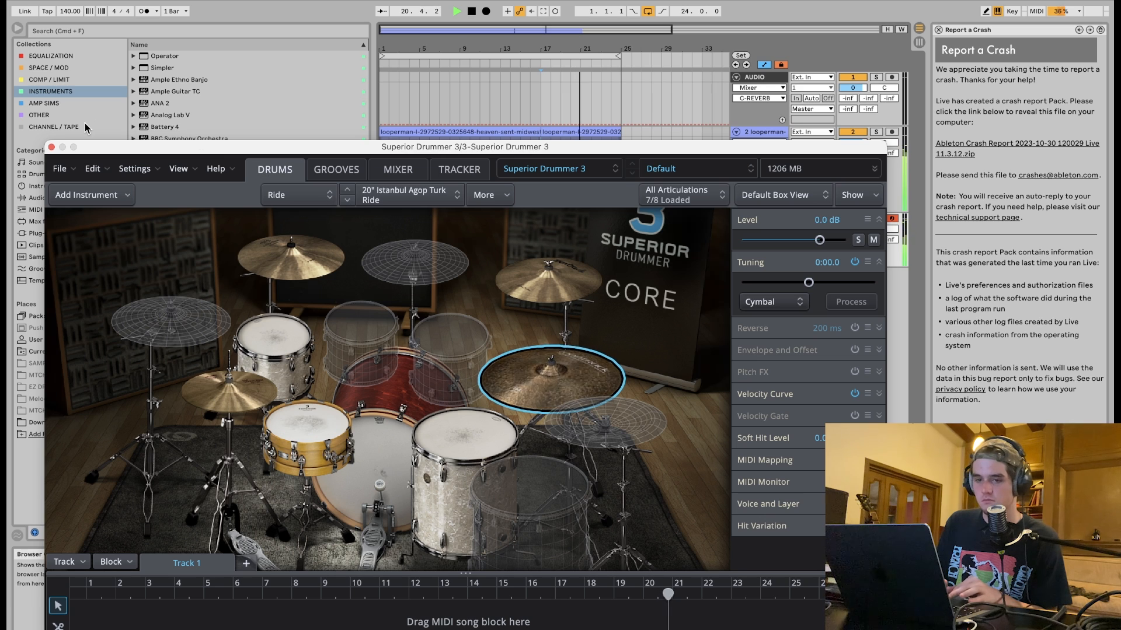
{"action": "left_click", "coordinate": [51, 148]}
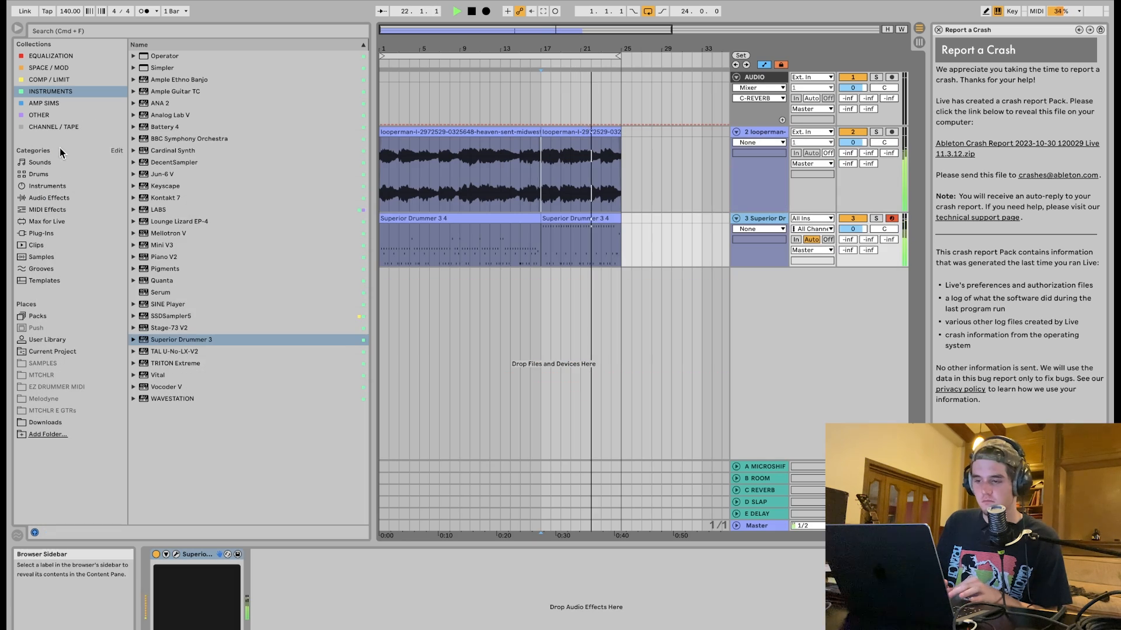
Consolidate the two Superior Drummer MIDI clips into a single clip and open it in the clip view.
{"action": "left_click", "coordinate": [523, 220]}
{"action": "left_click", "coordinate": [527, 218], "text": "shift"}
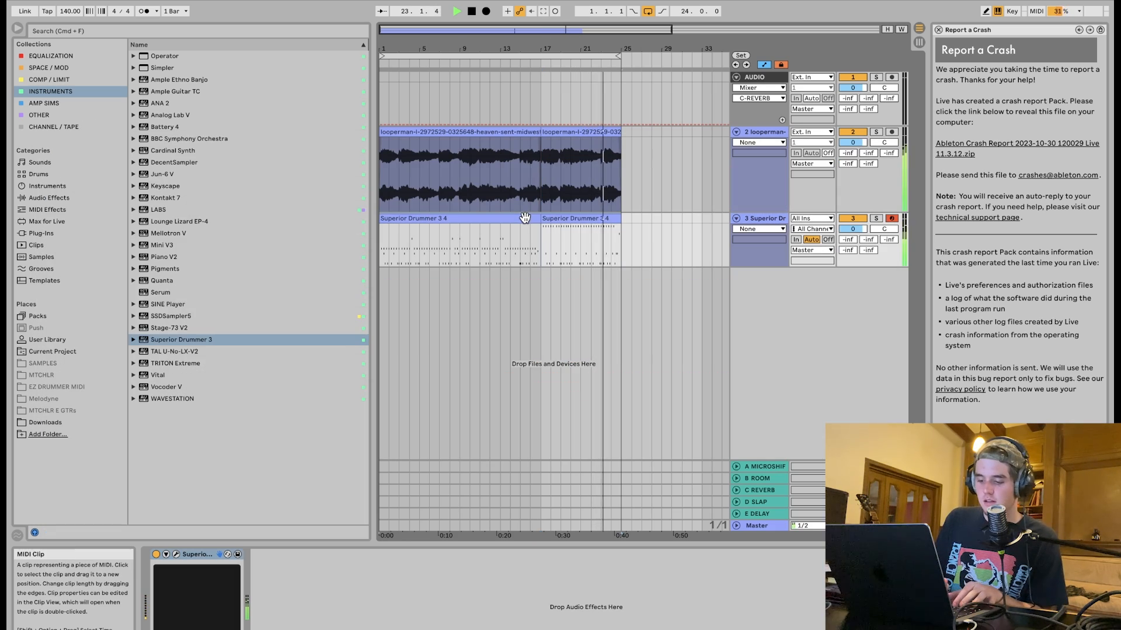
{"action": "key", "text": "super+j"}
{"action": "key", "text": "space"}
{"action": "double_click", "coordinate": [526, 219]}
{"action": "scroll", "coordinate": [810, 561], "scroll_direction": "up", "scroll_amount": 5}
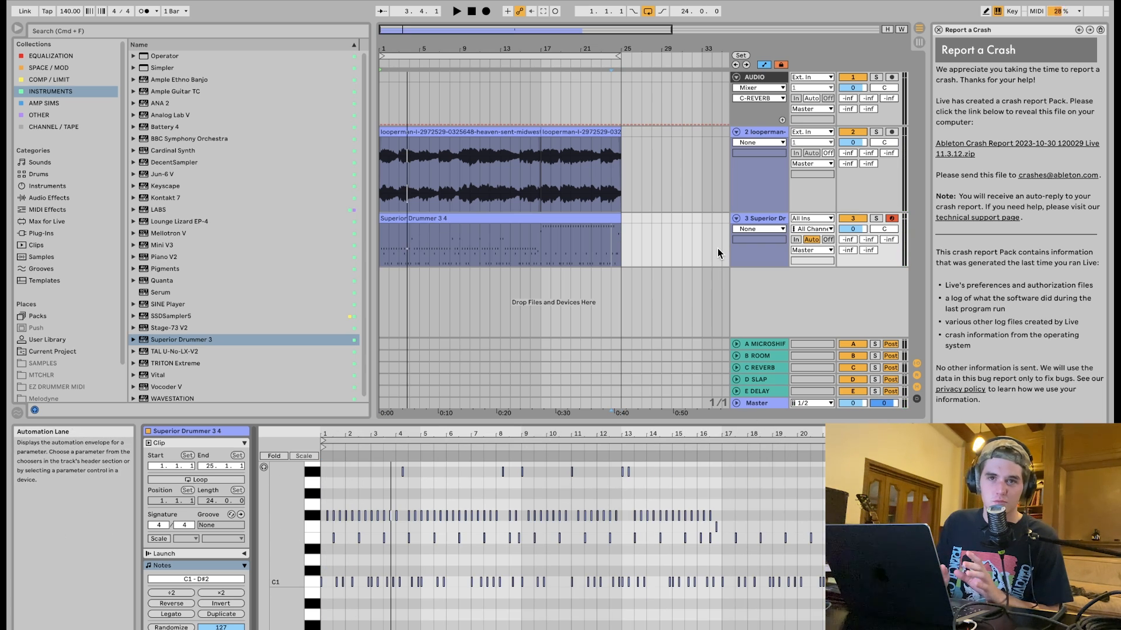
Open the Superior Drummer mixer and enable bleed from all instruments on the Amb Mid channel.
{"action": "left_click", "coordinate": [755, 220]}
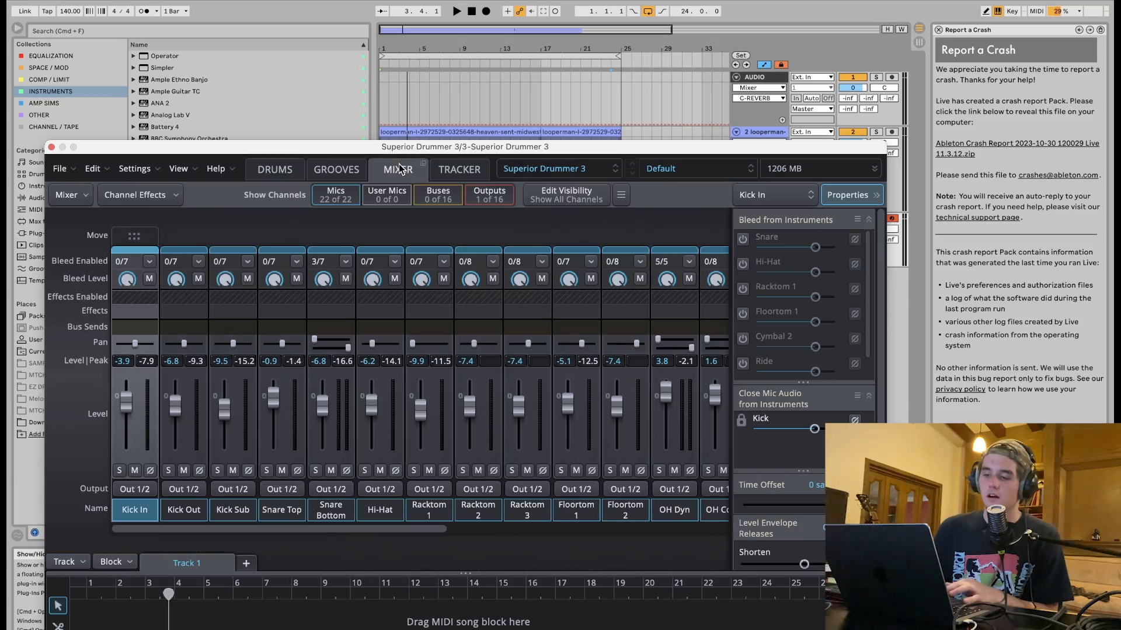
{"action": "scroll", "coordinate": [390, 398], "scroll_direction": "right", "scroll_amount": 5}
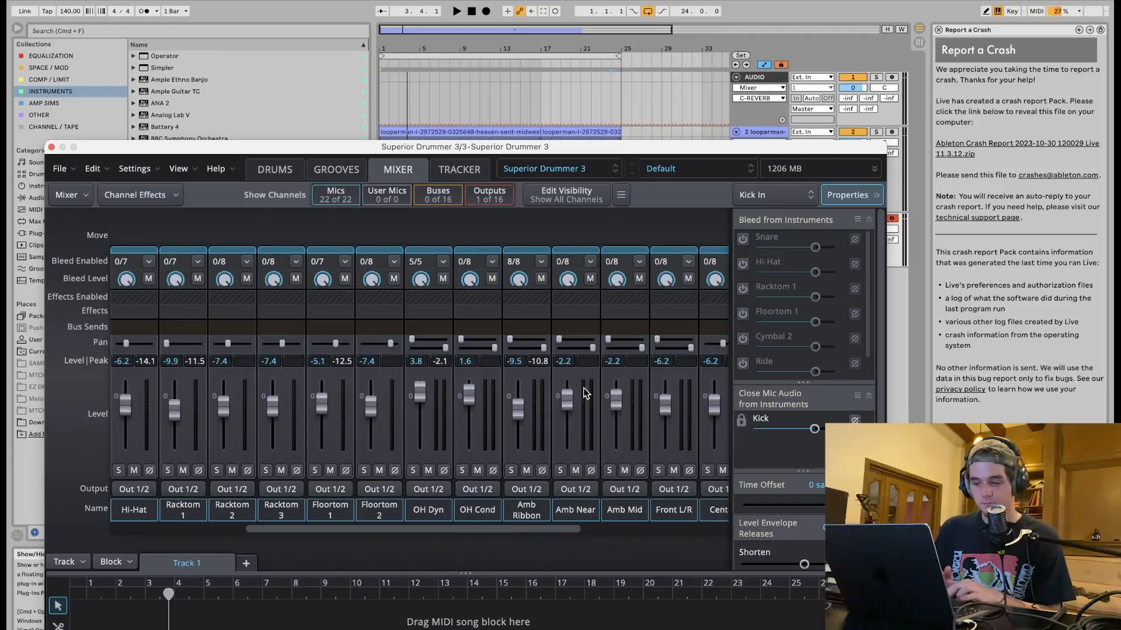
{"action": "scroll", "coordinate": [586, 390], "scroll_direction": "right", "scroll_amount": 2}
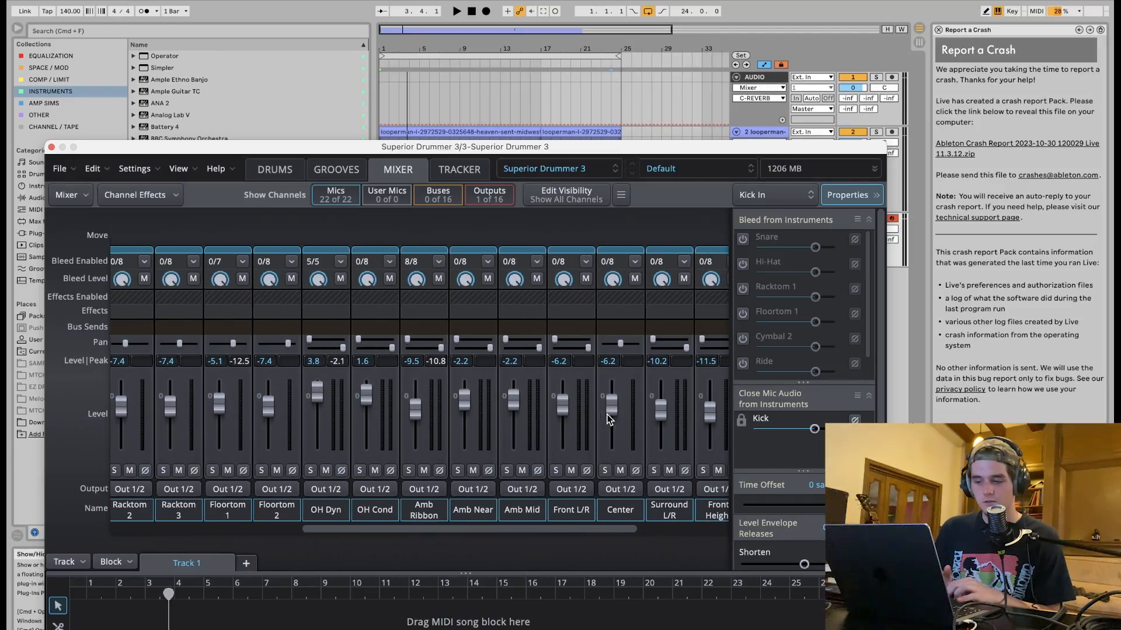
{"action": "left_click", "coordinate": [536, 262]}
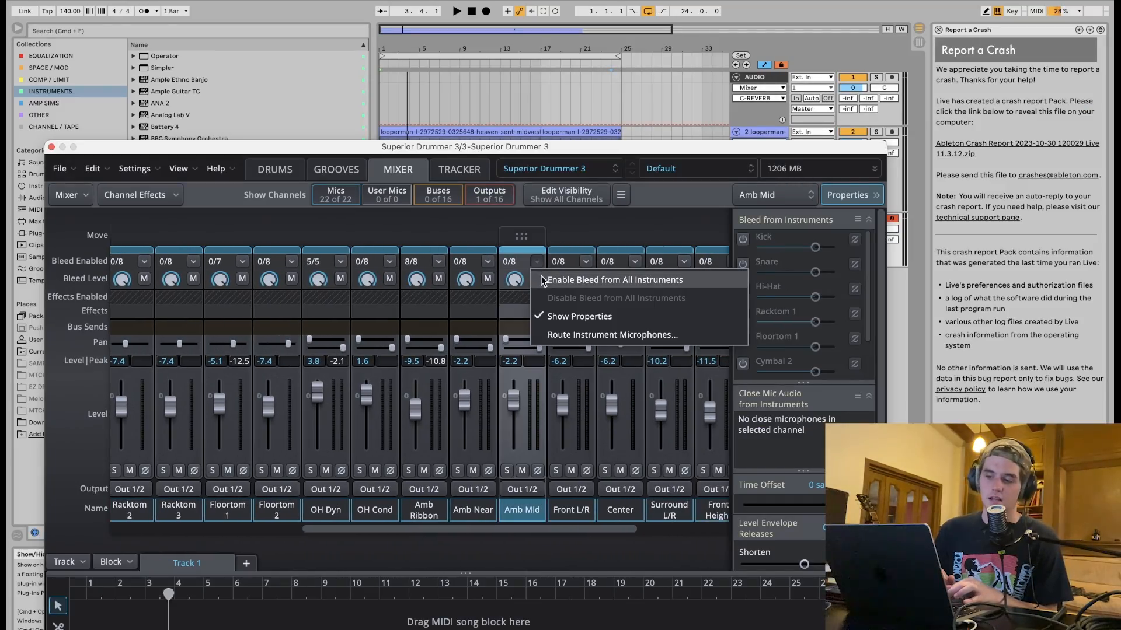
{"action": "left_click", "coordinate": [546, 280]}
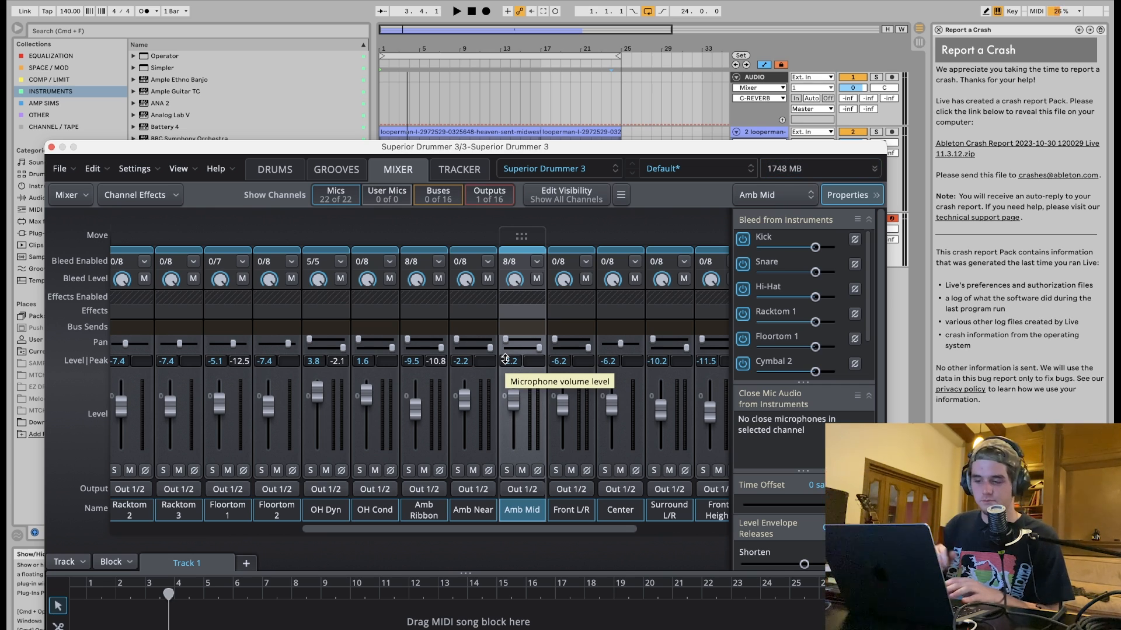
Start playback and solo the Amb Mid channel.
{"action": "key", "text": "space"}
{"action": "left_click_drag", "start_coordinate": [512, 400], "coordinate": [512, 398]}
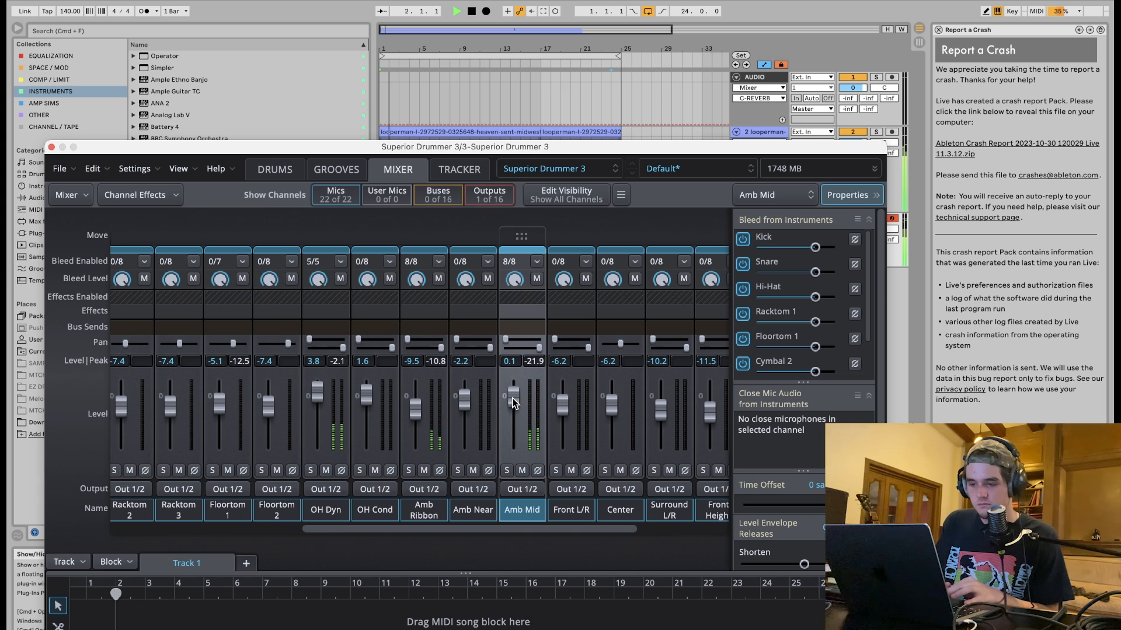
{"action": "left_click", "coordinate": [506, 471]}
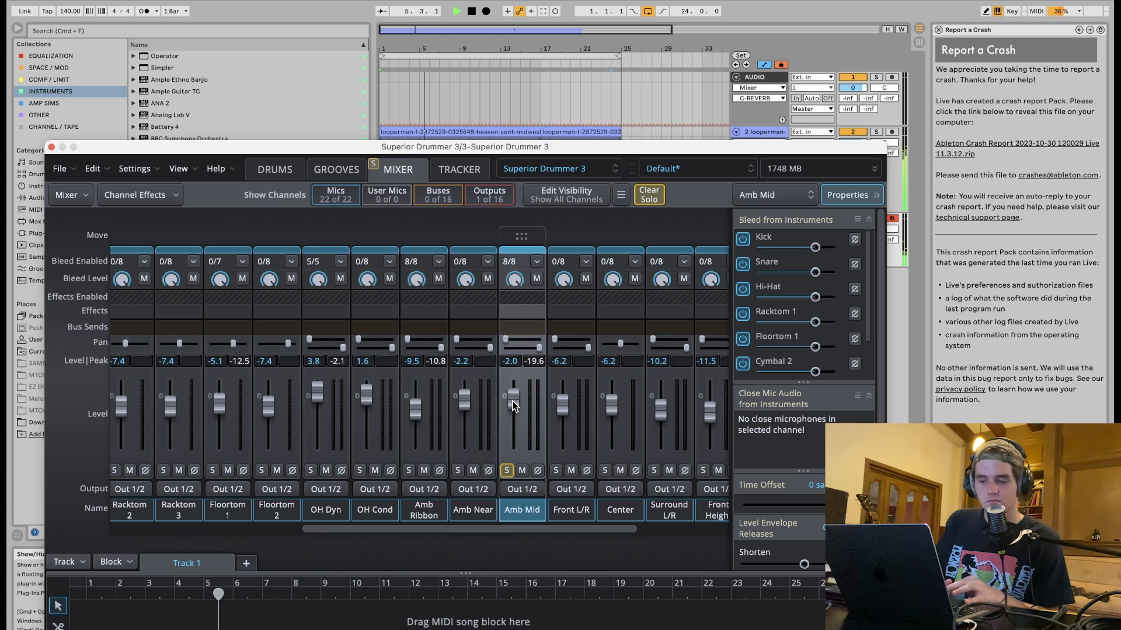
Insert an EQ effect on the Amb Mid channel.
{"action": "left_click", "coordinate": [531, 314]}
{"action": "mouse_move", "coordinate": [532, 329]}
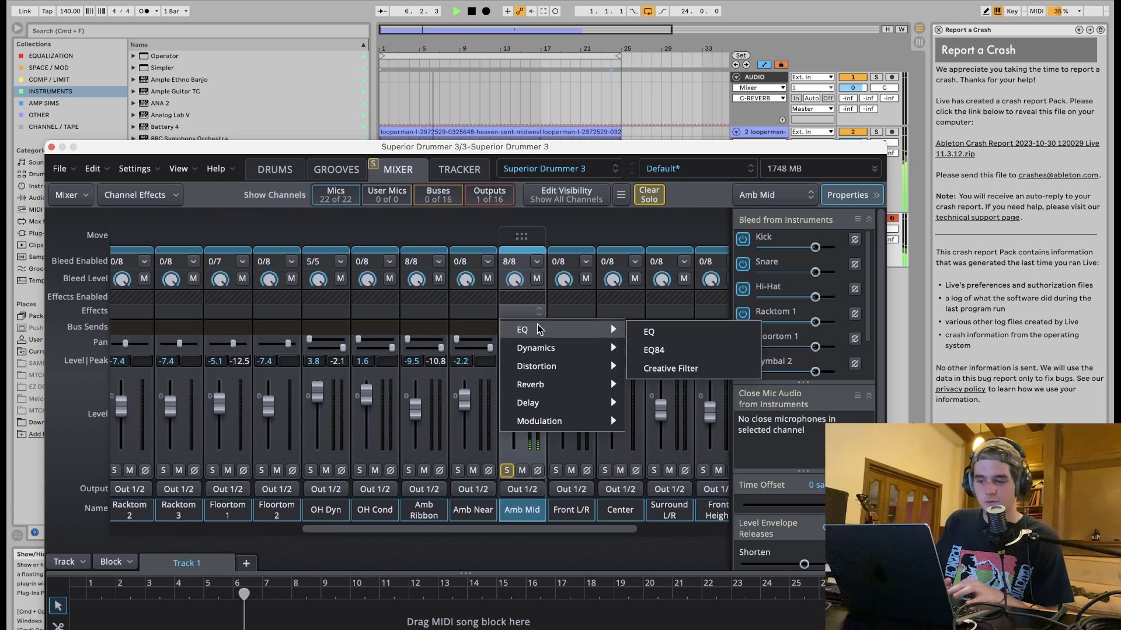
{"action": "left_click", "coordinate": [653, 334]}
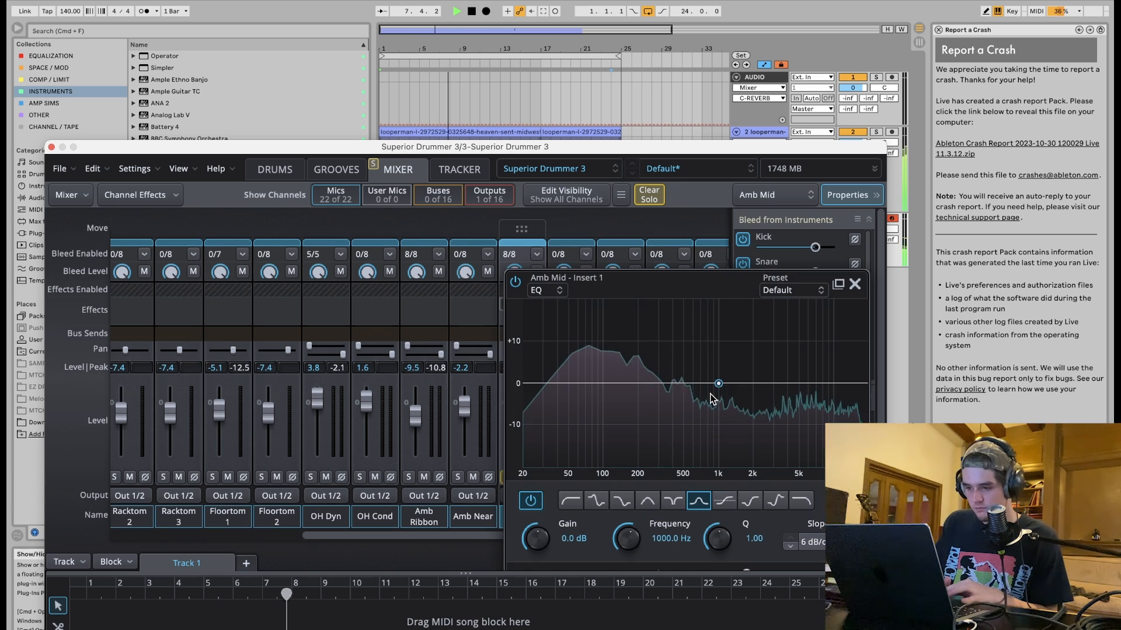
Shape the Amb Mid EQ with a low cut near 200 Hz and a dip around 5 kHz, and unsolo the channel.
{"action": "left_click_drag", "start_coordinate": [765, 383], "coordinate": [800, 409]}
{"action": "left_click", "coordinate": [570, 500]}
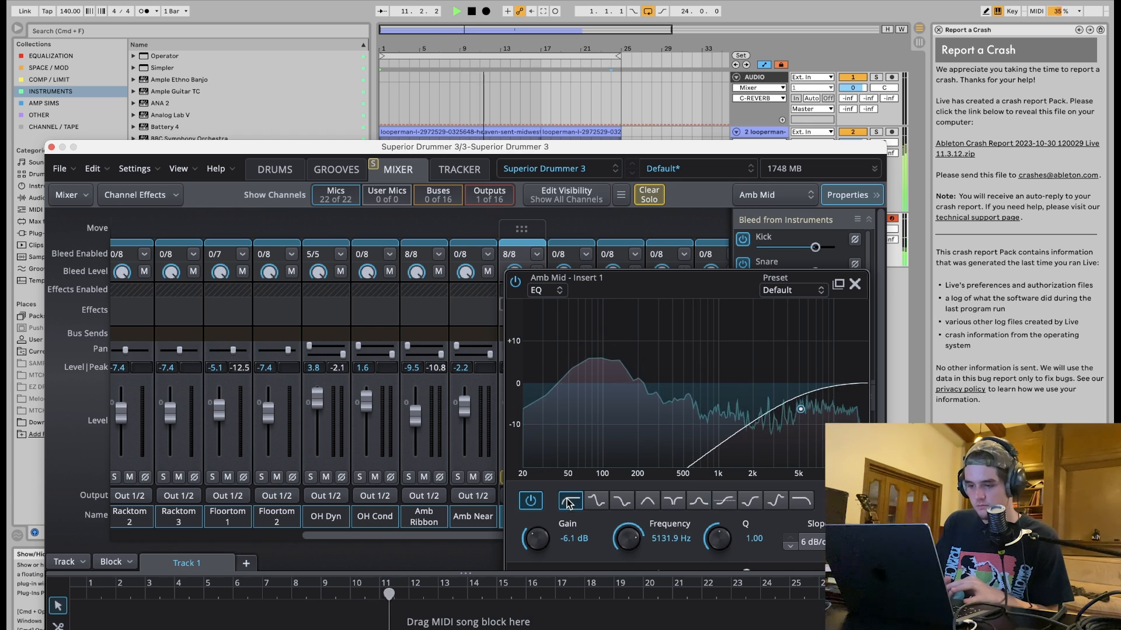
{"action": "mouse_move", "coordinate": [699, 461]}
{"action": "left_mouse_down"}
{"action": "mouse_move", "coordinate": [666, 437]}
{"action": "mouse_move", "coordinate": [550, 457]}
{"action": "mouse_move", "coordinate": [655, 423]}
{"action": "mouse_move", "coordinate": [713, 389]}
{"action": "mouse_move", "coordinate": [701, 456]}
{"action": "left_mouse_up"}
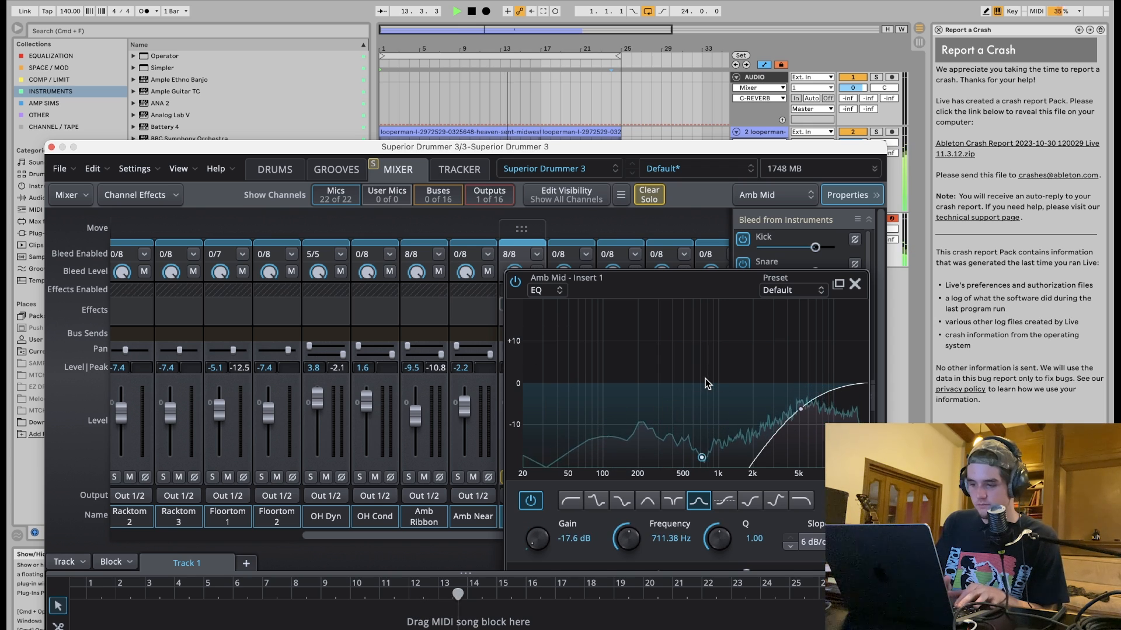
{"action": "key", "text": "Delete"}
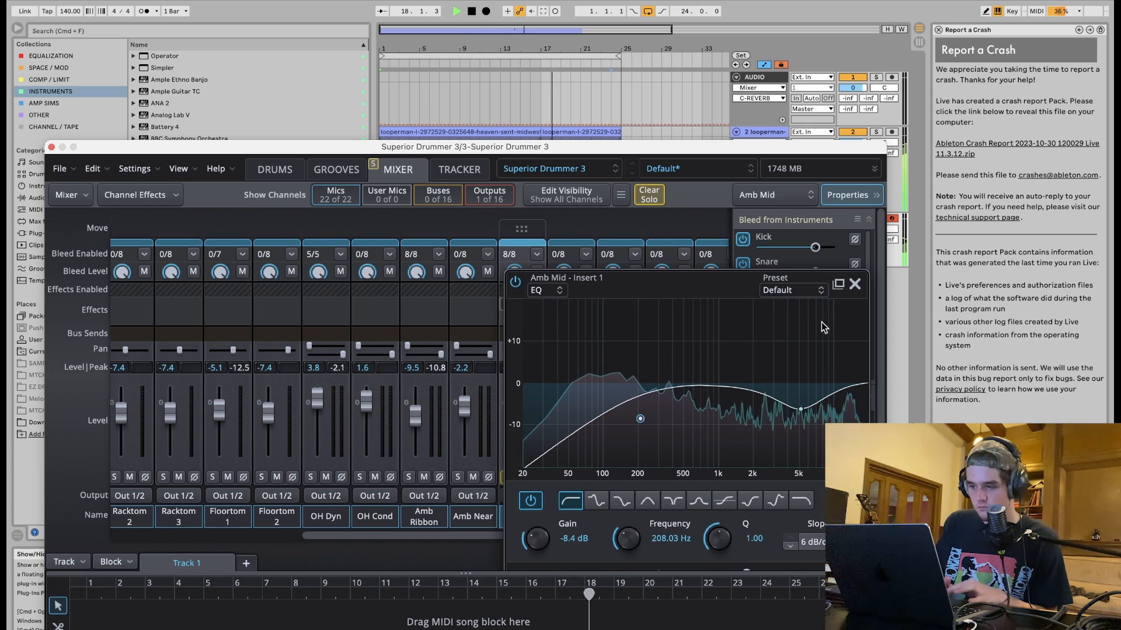
{"action": "left_click_drag", "start_coordinate": [809, 408], "coordinate": [810, 416]}
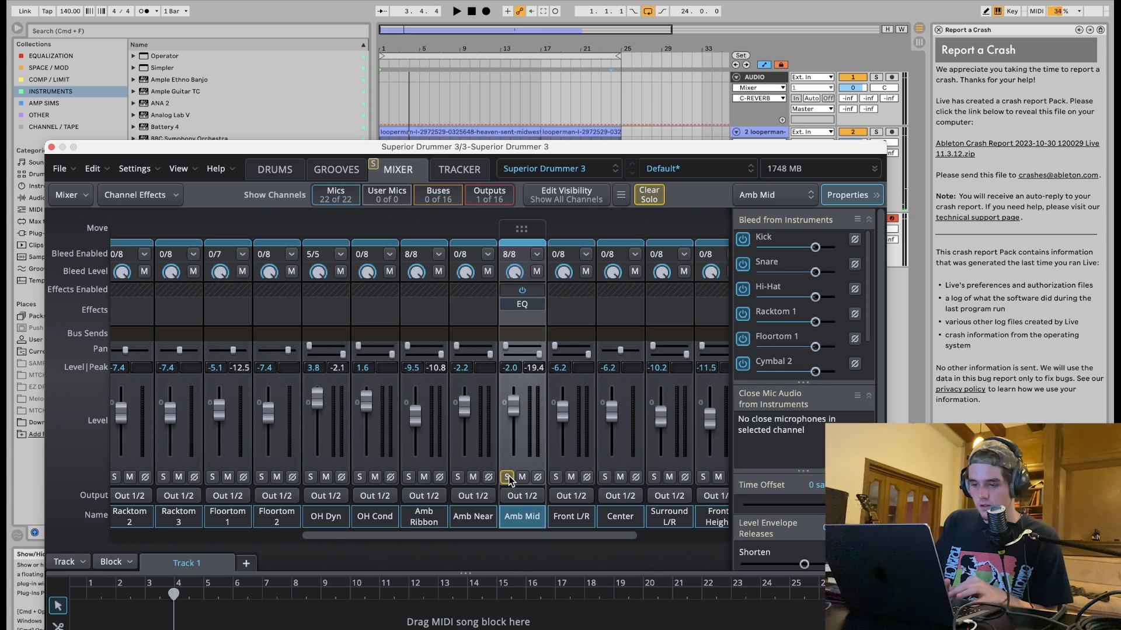
{"action": "left_click", "coordinate": [507, 477]}
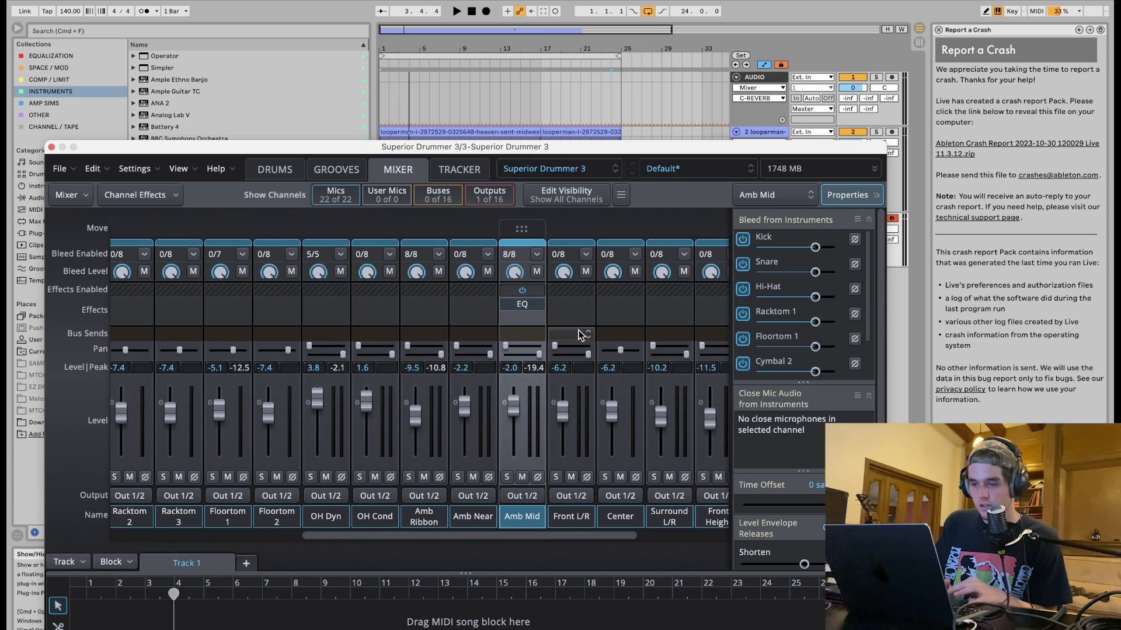
Enable bleed from all instruments on the Front L/R channel and start playback.
{"action": "left_click", "coordinate": [585, 255]}
{"action": "left_click", "coordinate": [601, 272]}
{"action": "key", "text": "space"}
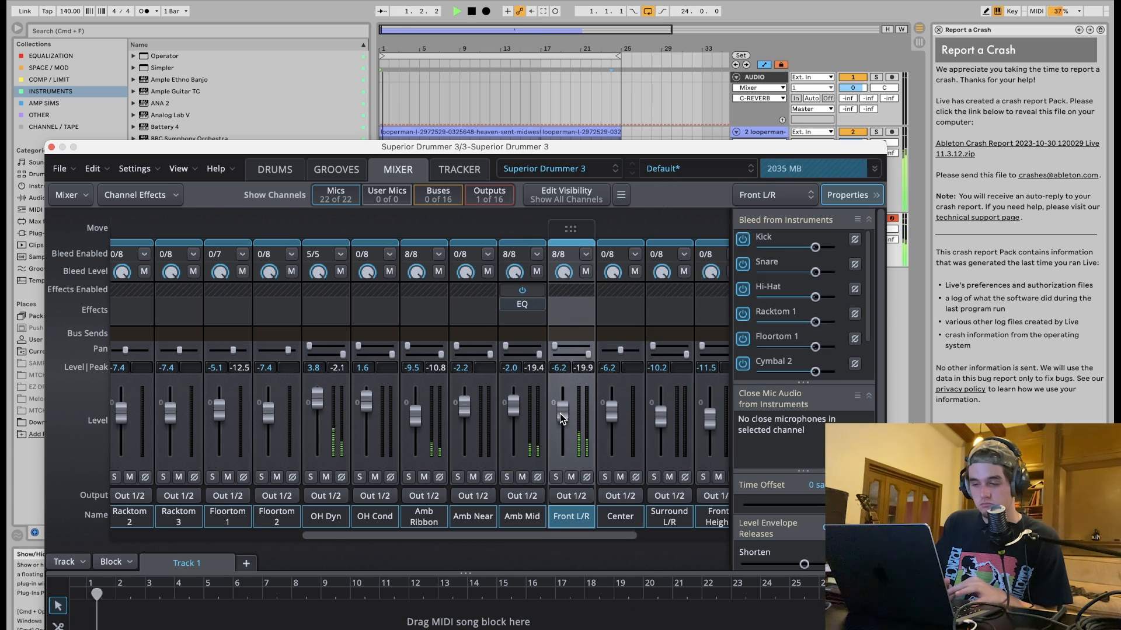
Solo the Front L/R channel and copy the Amb Mid EQ onto it, opening the copied EQ.
{"action": "left_click_drag", "start_coordinate": [560, 414], "coordinate": [562, 414]}
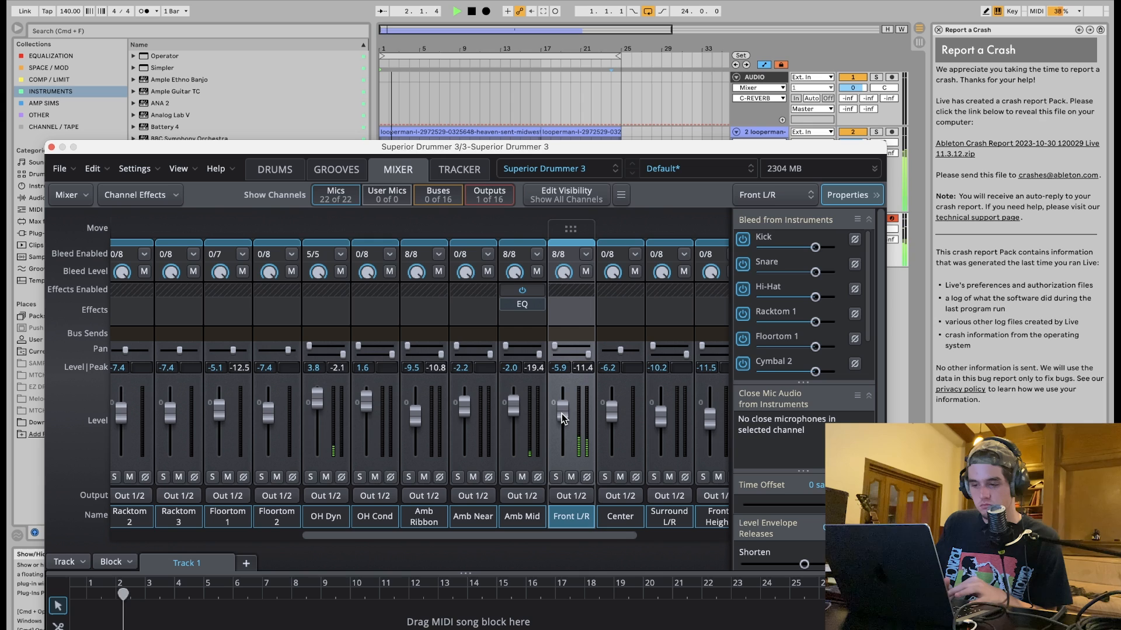
{"action": "left_click", "coordinate": [557, 478]}
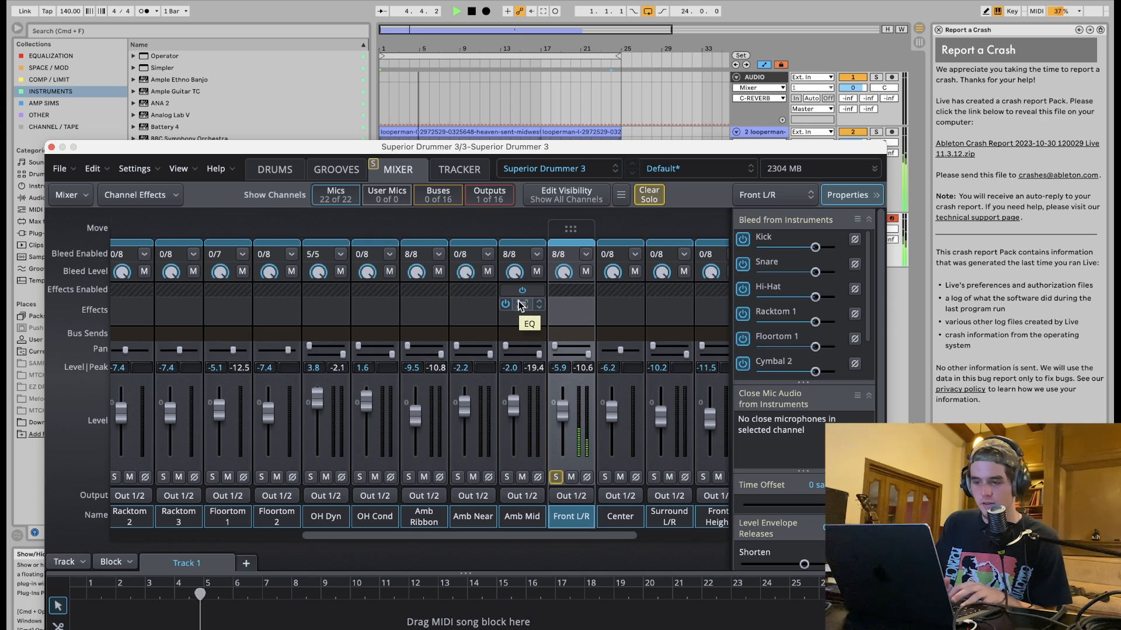
{"action": "left_click_drag", "start_coordinate": [518, 301], "coordinate": [565, 303]}
{"action": "left_click", "coordinate": [569, 304]}
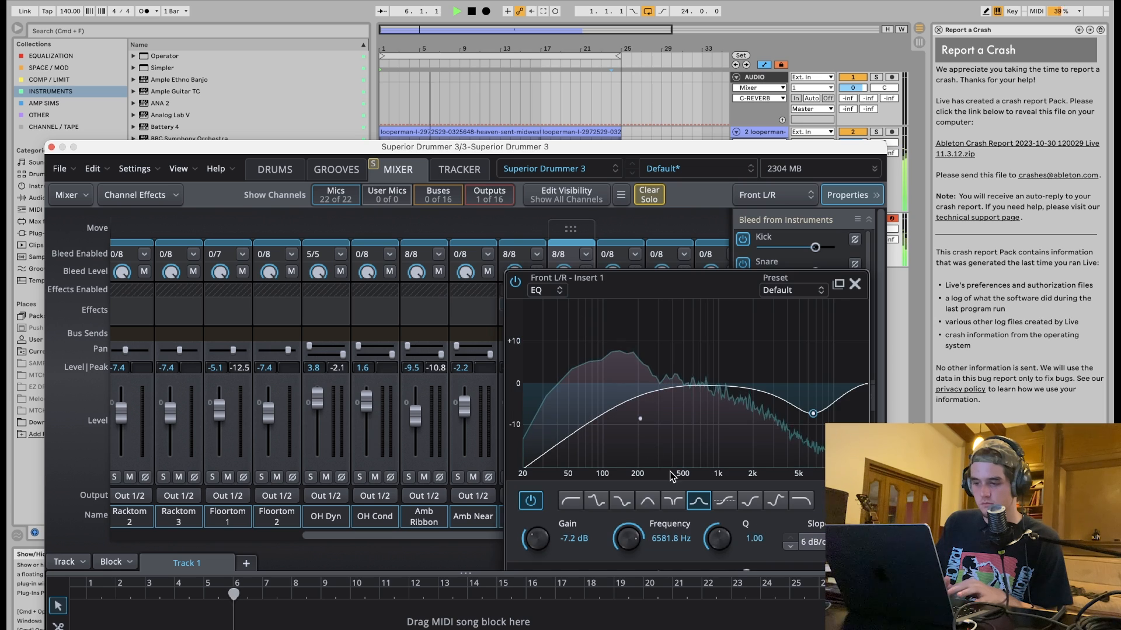
Turn the Front L/R EQ's top band into a high cut at about 11.5 kHz.
{"action": "left_click_drag", "start_coordinate": [864, 386], "coordinate": [840, 435]}
{"action": "left_click", "coordinate": [798, 500]}
{"action": "key", "text": "space"}
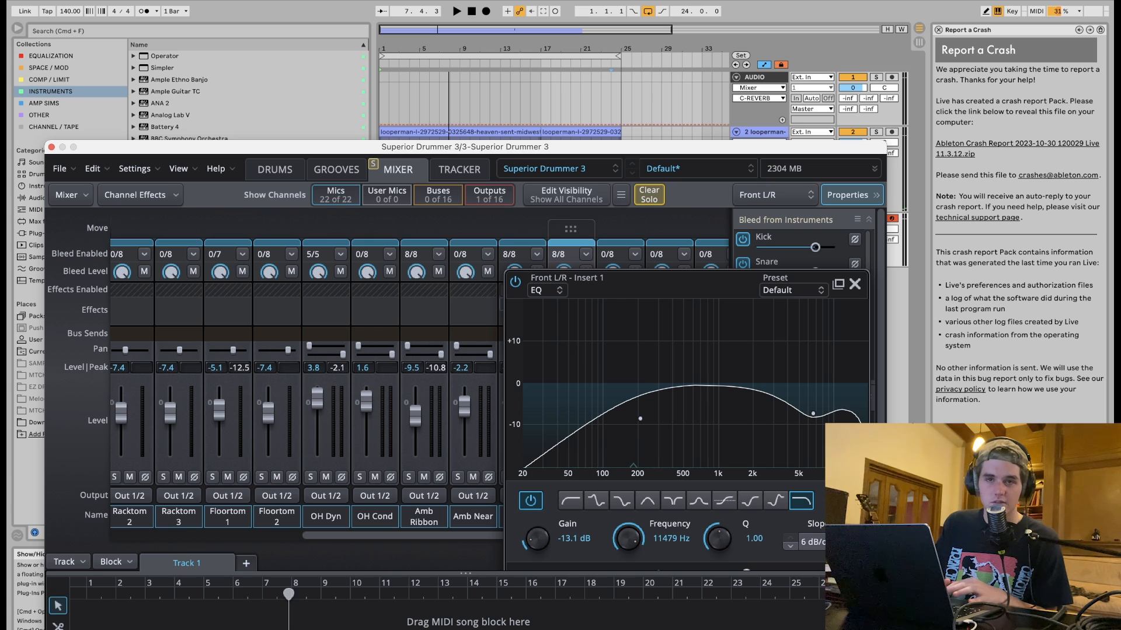
{"action": "key", "text": "space"}
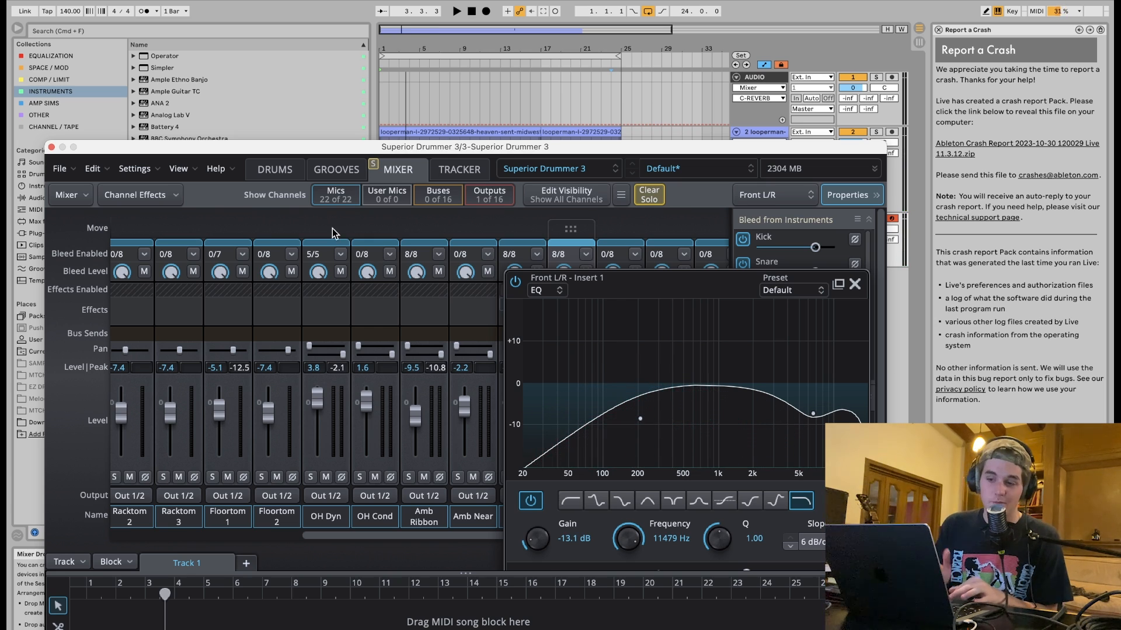
Select the hi-hat in the drums view and step to the next hi-hat model.
{"action": "left_click", "coordinate": [272, 172]}
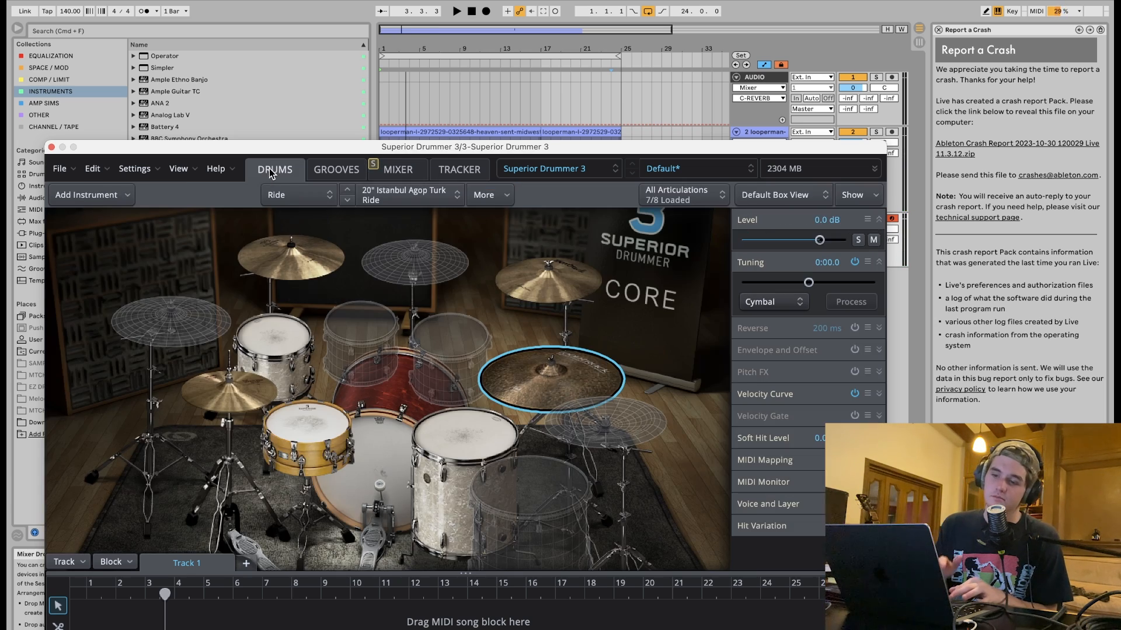
{"action": "left_click", "coordinate": [250, 389]}
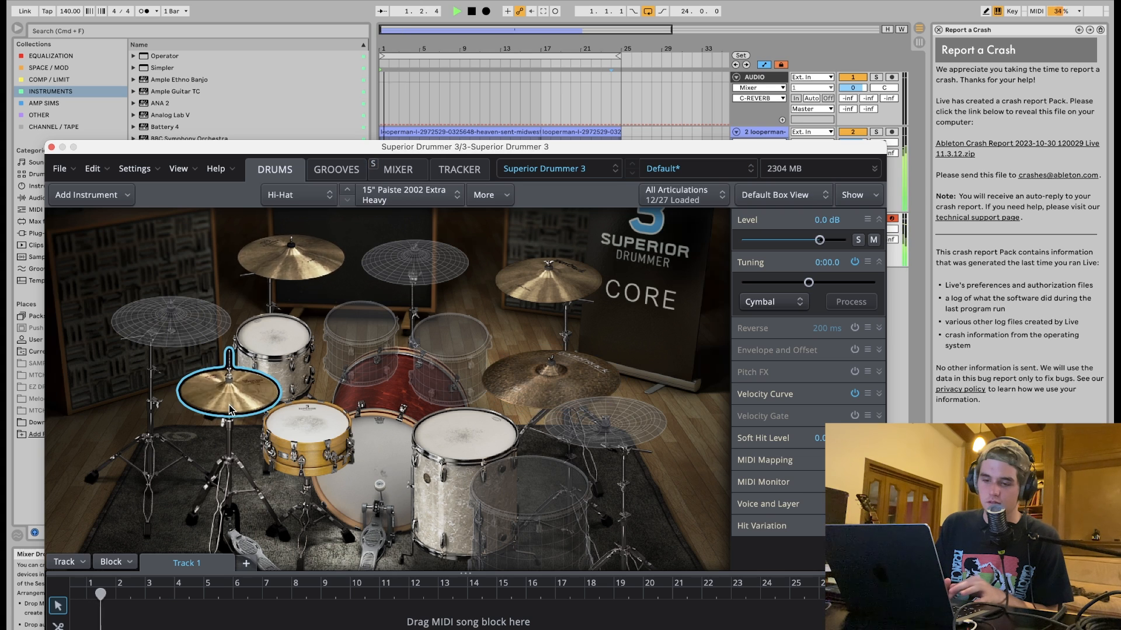
{"action": "left_click", "coordinate": [348, 196]}
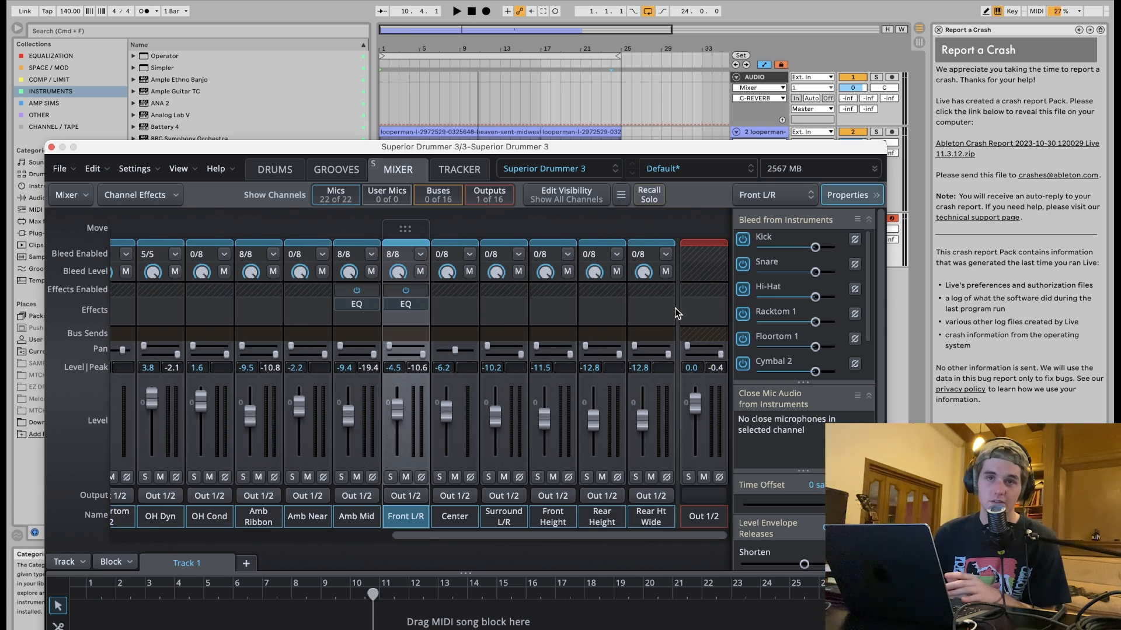
Add a Comp 76 compressor to the Out 1/2 output channel's effects.
{"action": "left_click", "coordinate": [692, 302]}
{"action": "mouse_move", "coordinate": [701, 338]}
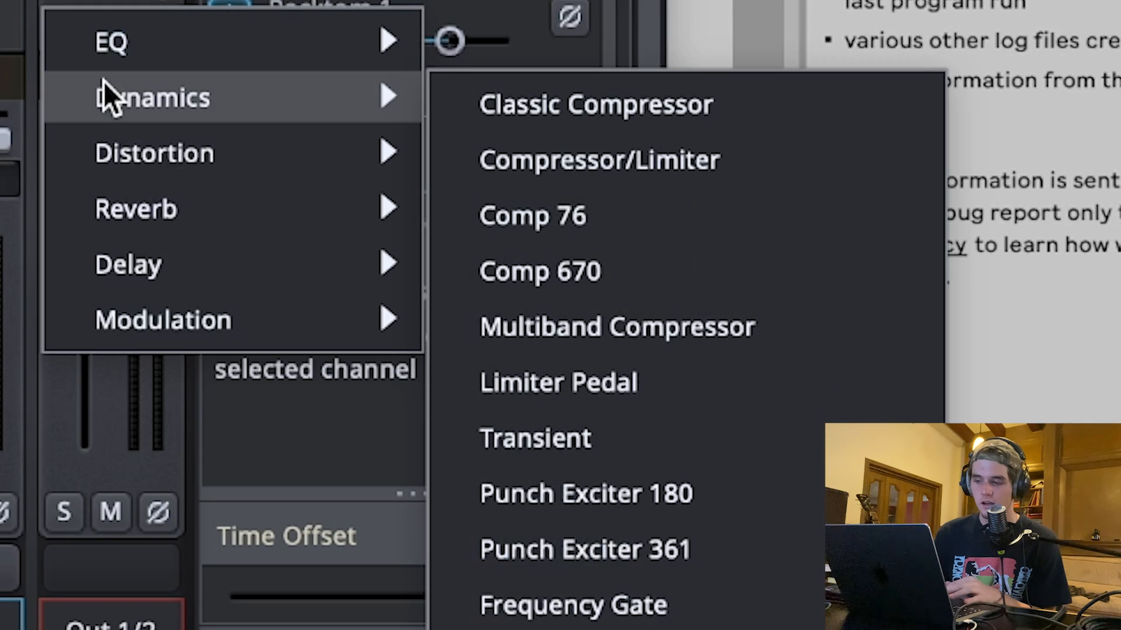
{"action": "left_click", "coordinate": [655, 223]}
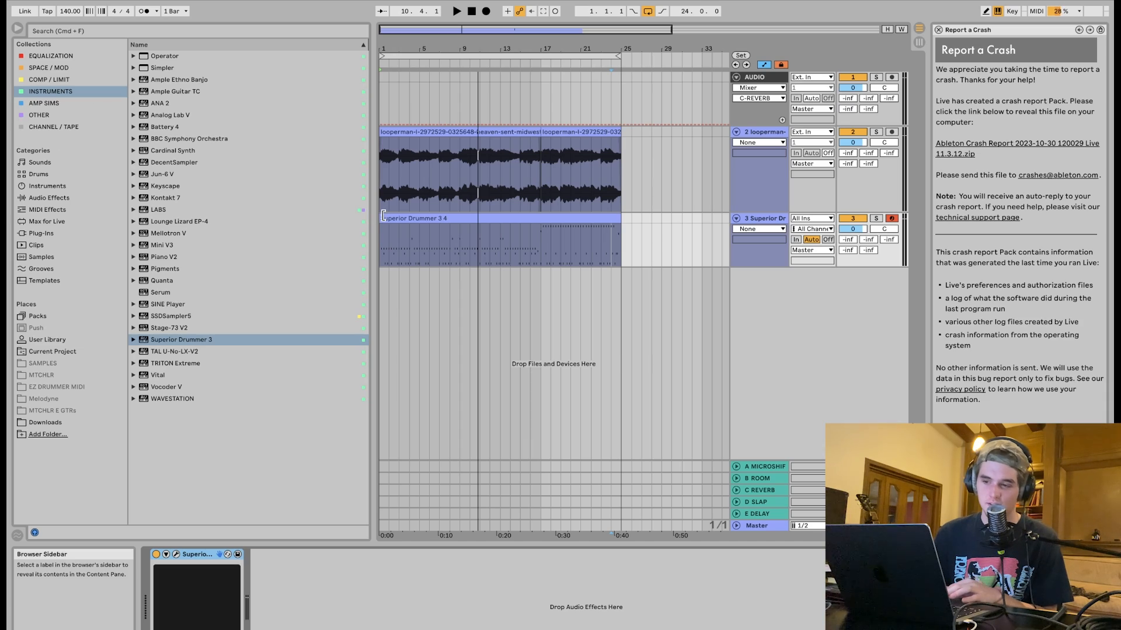
Raise the Comp FET-76 input gain while playing back the track.
{"action": "key", "text": "space"}
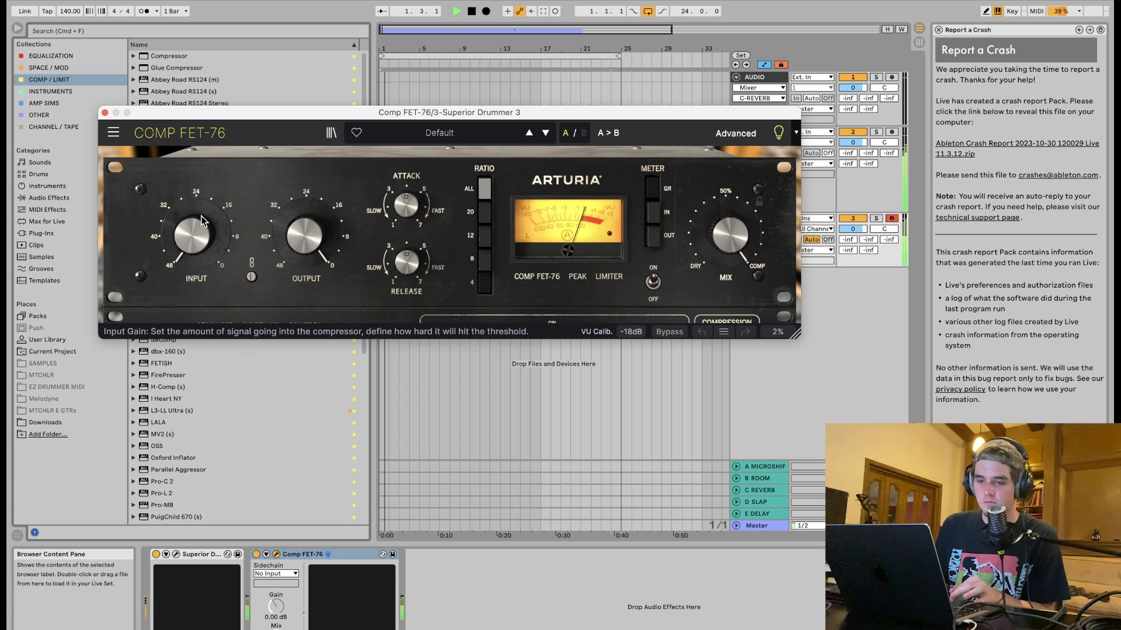
{"action": "left_click_drag", "start_coordinate": [197, 229], "coordinate": [197, 197]}
{"action": "key", "text": "space"}
Set the Comp FET-76 attack to about 7 and adjust the release knob.
{"action": "mouse_move", "coordinate": [406, 207]}
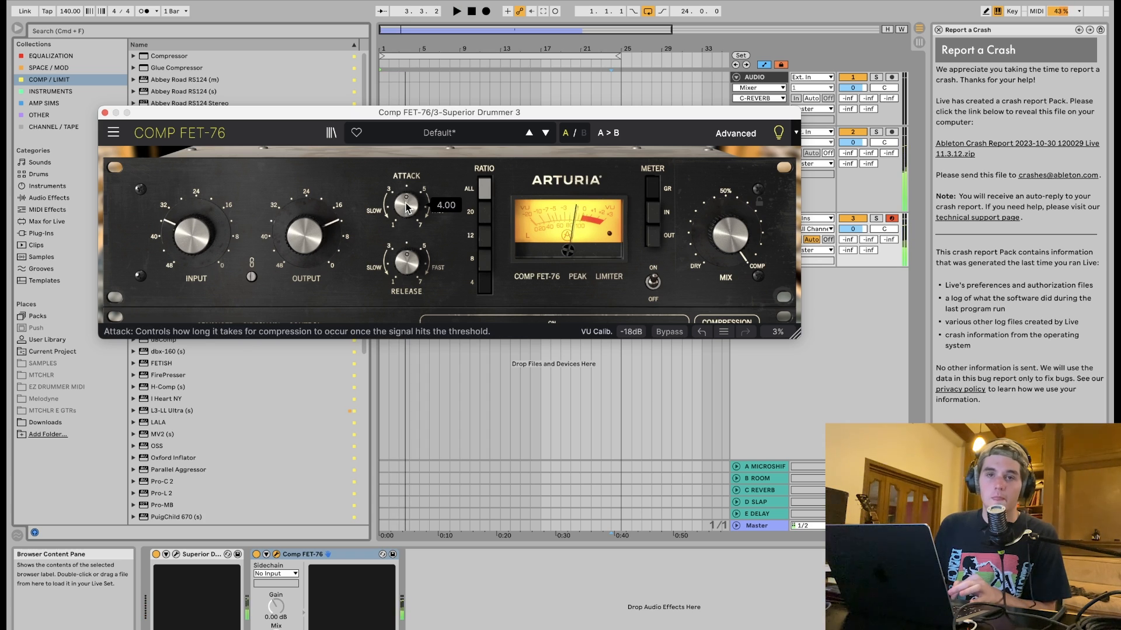
{"action": "left_click_drag", "start_coordinate": [406, 205], "coordinate": [406, 202]}
{"action": "left_click_drag", "start_coordinate": [407, 264], "coordinate": [410, 264]}
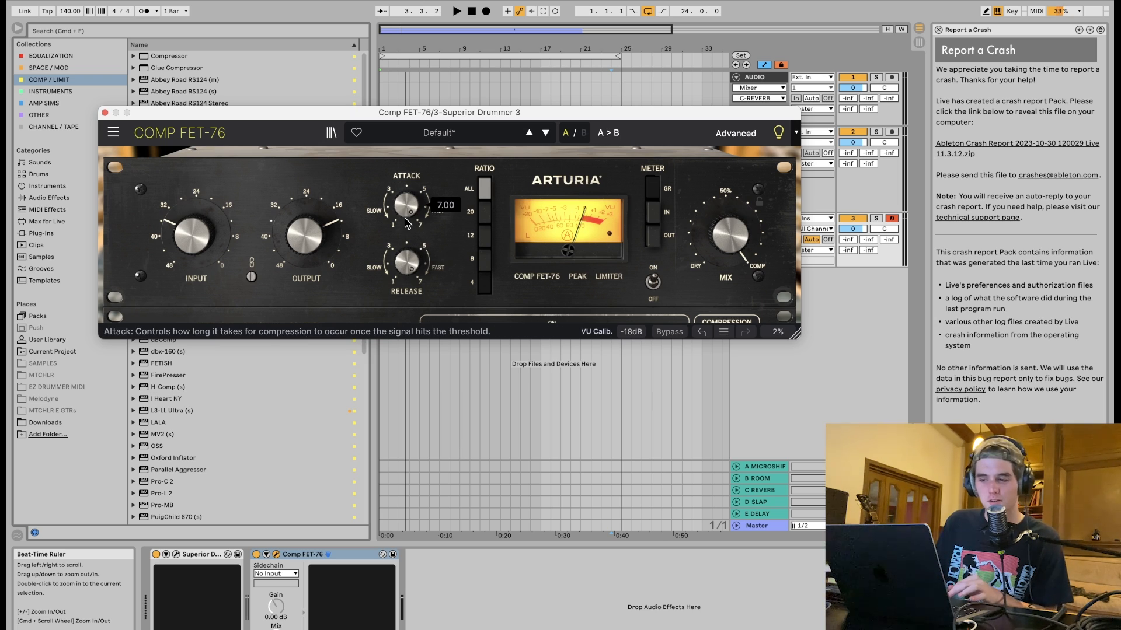
{"action": "key", "text": "space"}
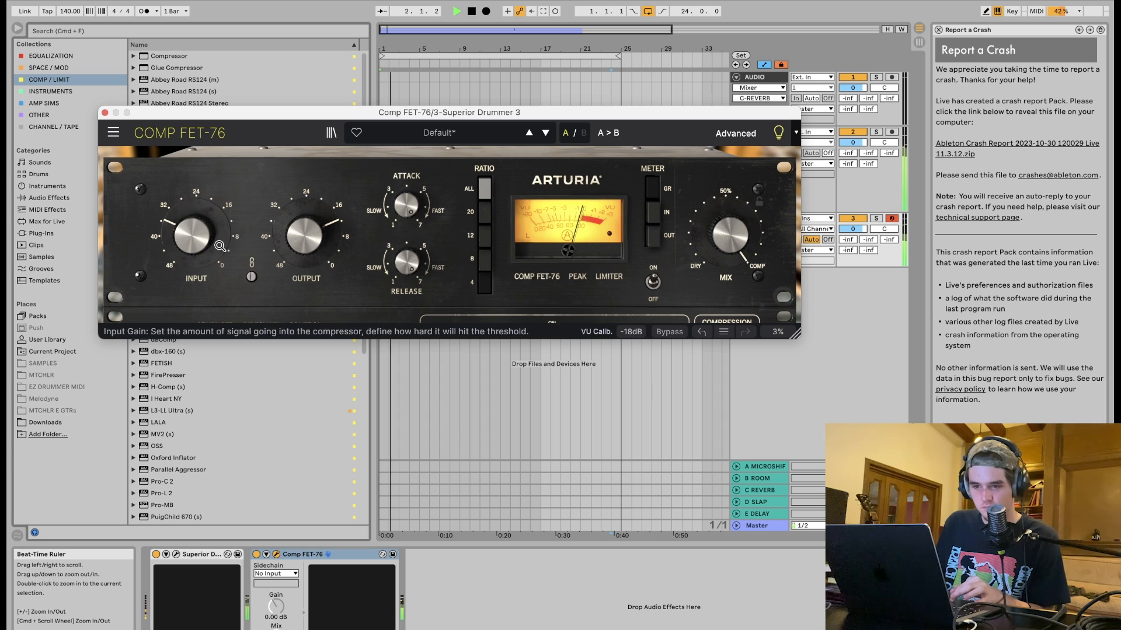
Adjust the Comp FET-76 input and output gain knobs.
{"action": "left_click_drag", "start_coordinate": [257, 263], "coordinate": [205, 234]}
{"action": "left_click_drag", "start_coordinate": [307, 241], "coordinate": [307, 239]}
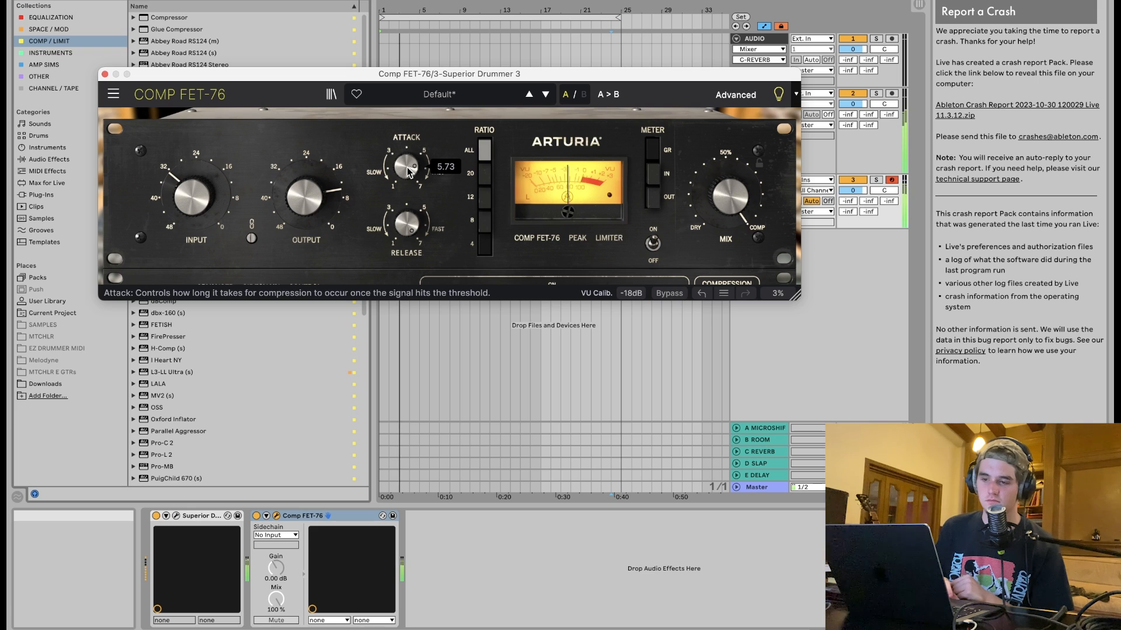
{"action": "mouse_move", "coordinate": [407, 167]}
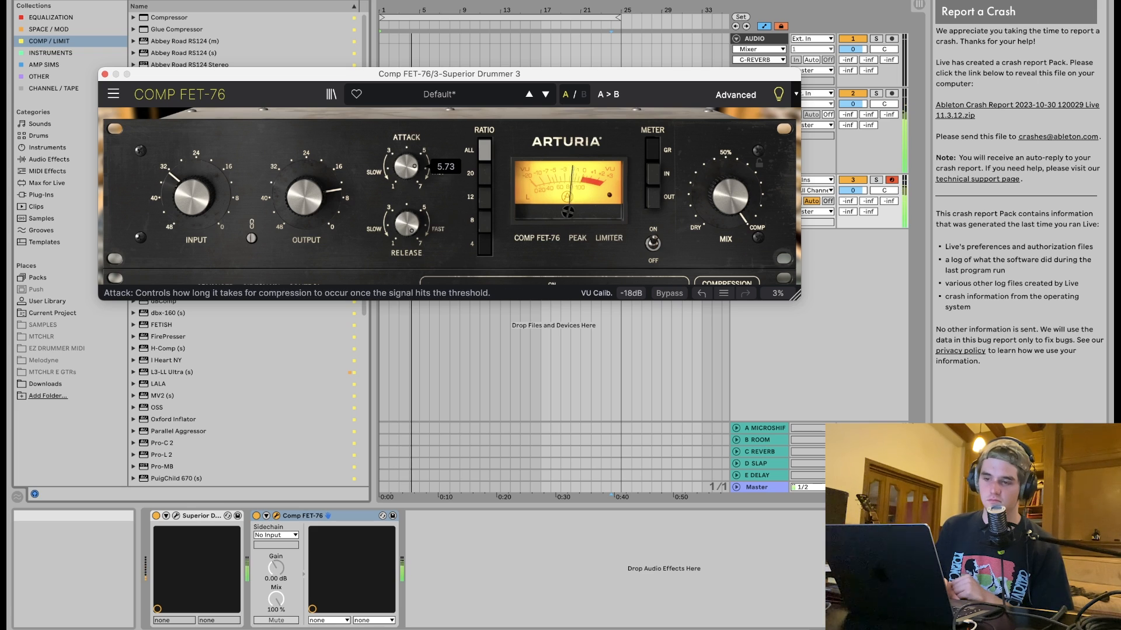
Lower the Comp FET-76 input gain to about -32 dB and rebalance its output gain during playback.
{"action": "left_click_drag", "start_coordinate": [191, 201], "coordinate": [188, 215]}
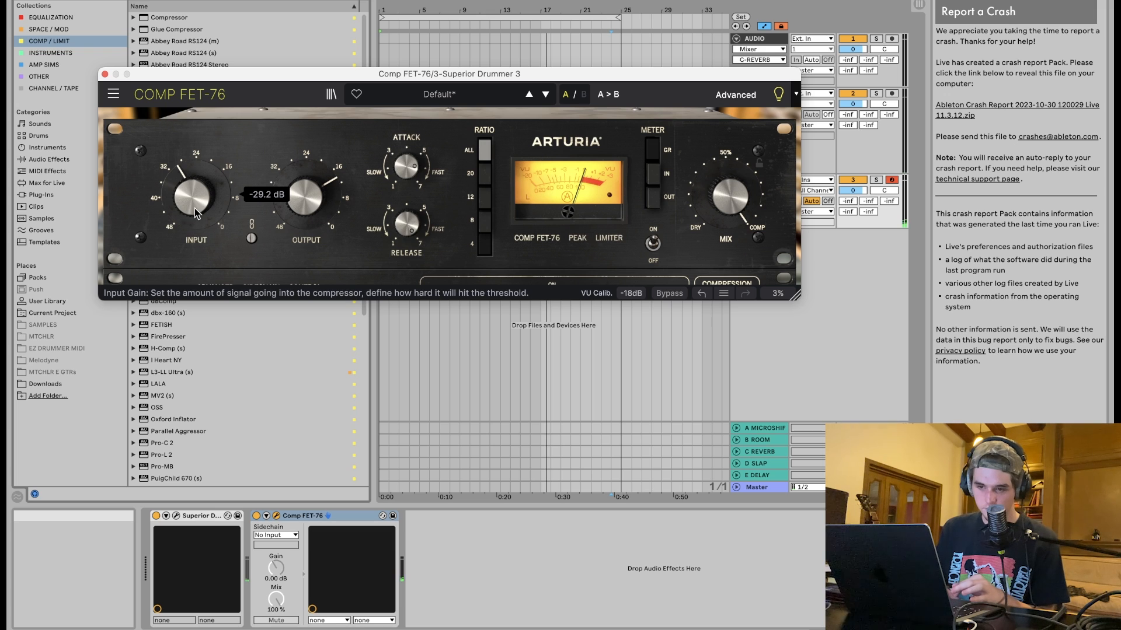
{"action": "left_click_drag", "start_coordinate": [194, 208], "coordinate": [194, 181]}
{"action": "left_click_drag", "start_coordinate": [276, 206], "coordinate": [308, 212]}
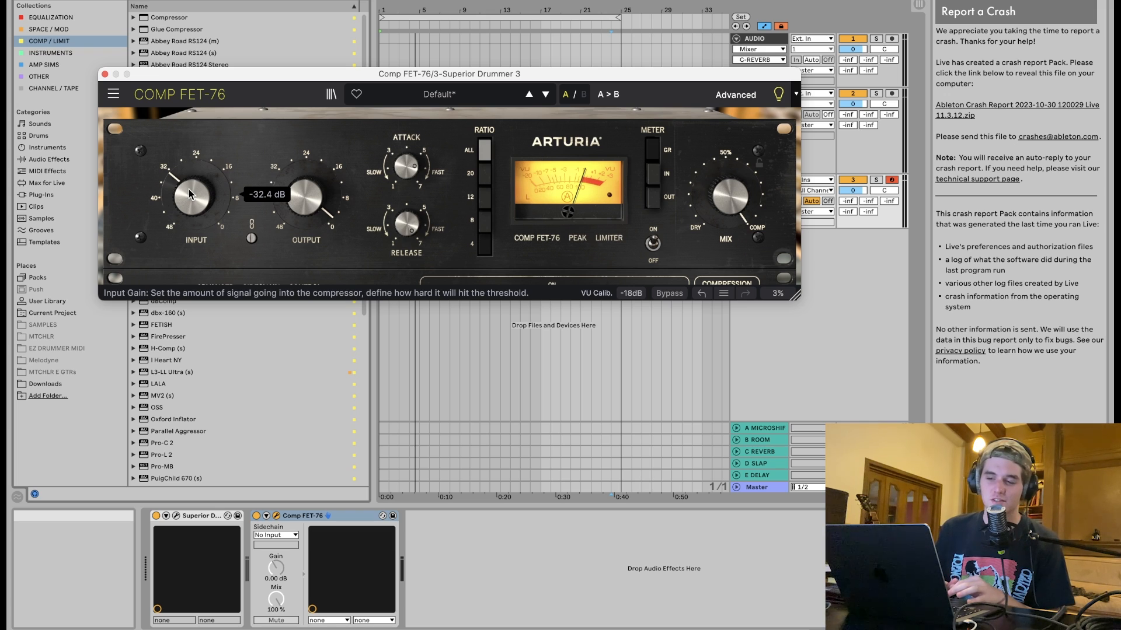
{"action": "key", "text": "space"}
{"action": "left_click_drag", "start_coordinate": [305, 197], "coordinate": [304, 223]}
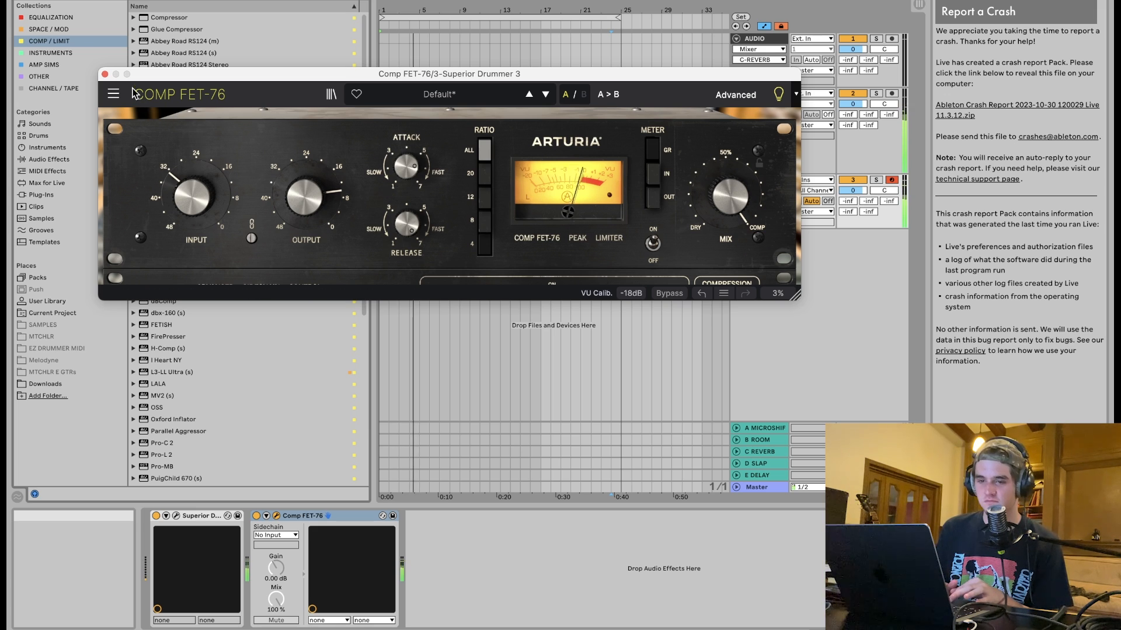
Open the Superior Drummer mixer and solo the Kick In, Kick Out and Kick Sub channels.
{"action": "left_click", "coordinate": [176, 517]}
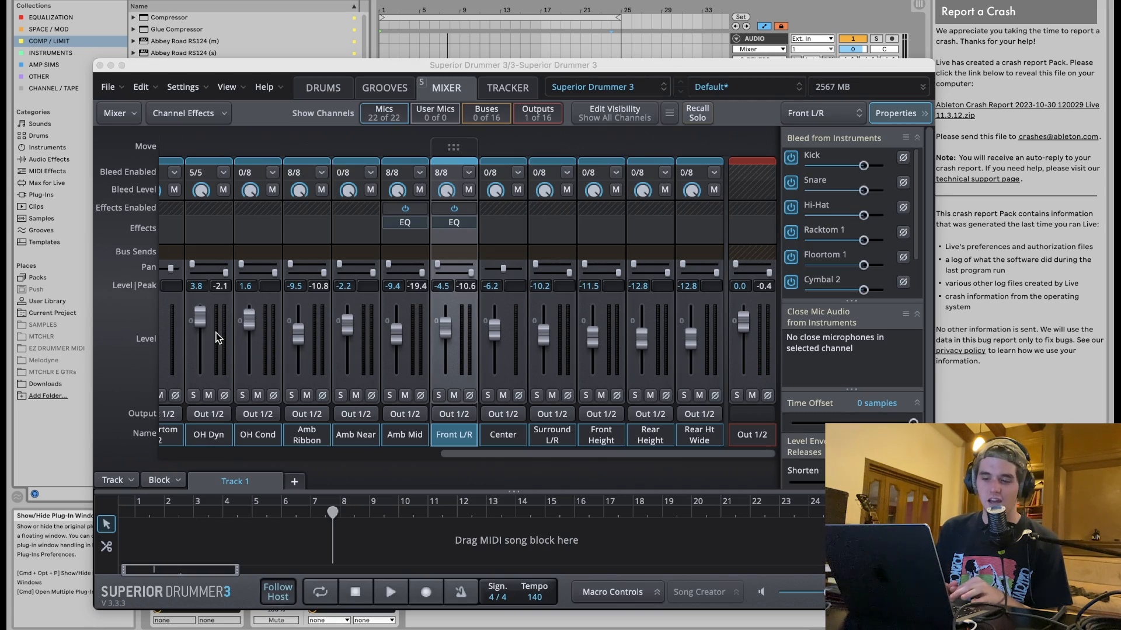
{"action": "key", "text": "space"}
{"action": "scroll", "coordinate": [264, 264], "scroll_direction": "left", "scroll_amount": 10}
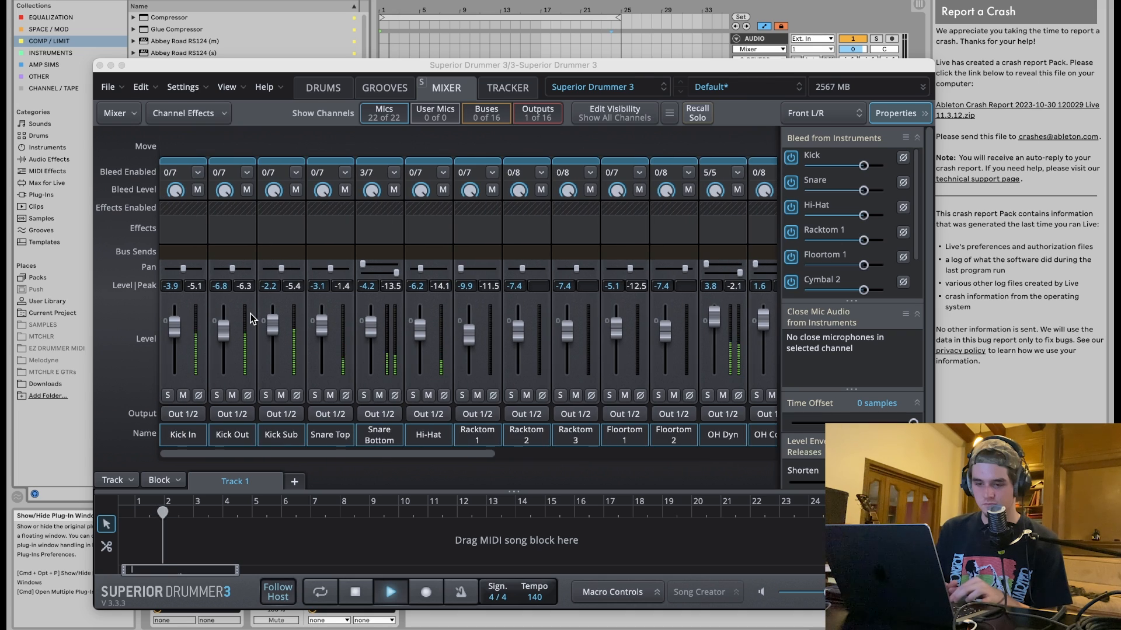
{"action": "left_click", "coordinate": [168, 396]}
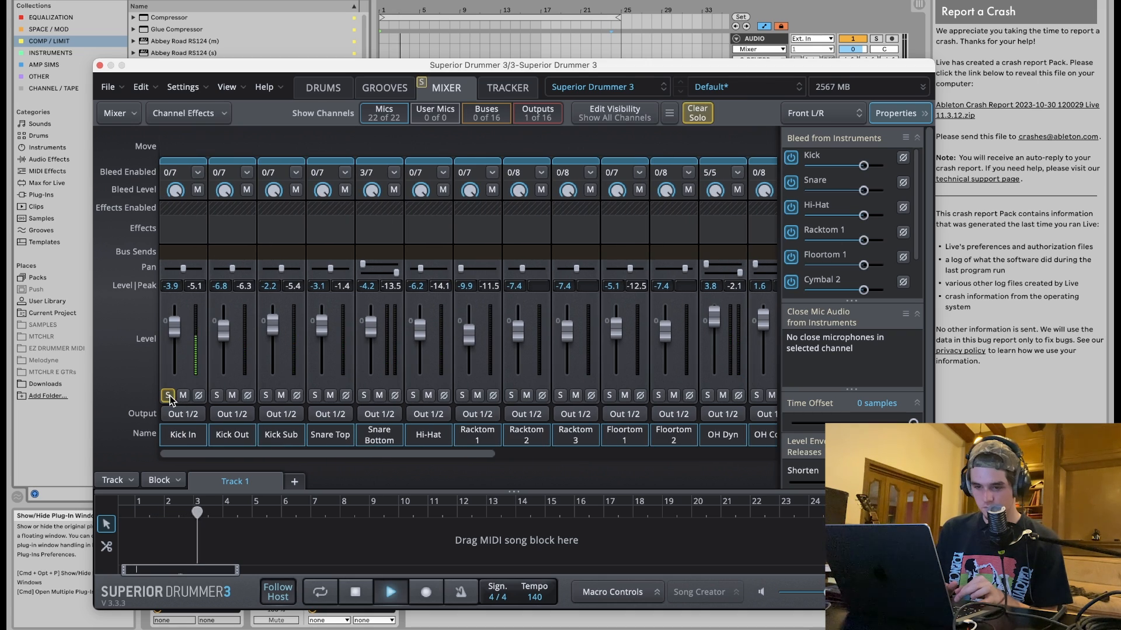
{"action": "left_click", "coordinate": [216, 396]}
{"action": "left_click", "coordinate": [266, 395]}
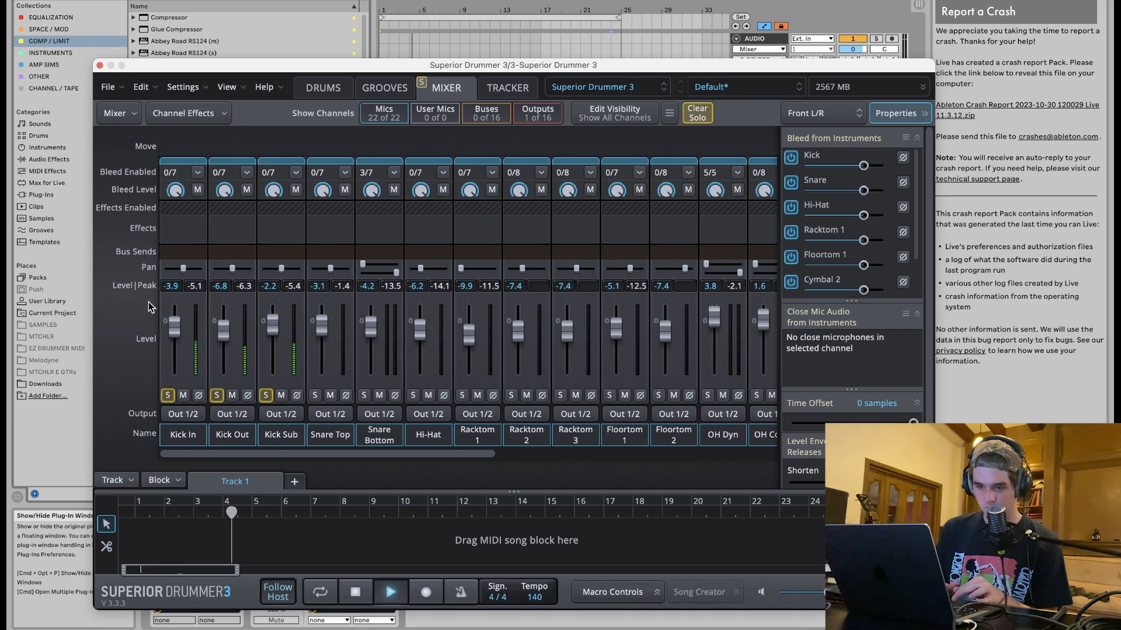
{"action": "key", "text": "space"}
Insert a Comp 76 on the Kick In channel and set its attack and release to 1.00.
{"action": "left_click", "coordinate": [186, 230]}
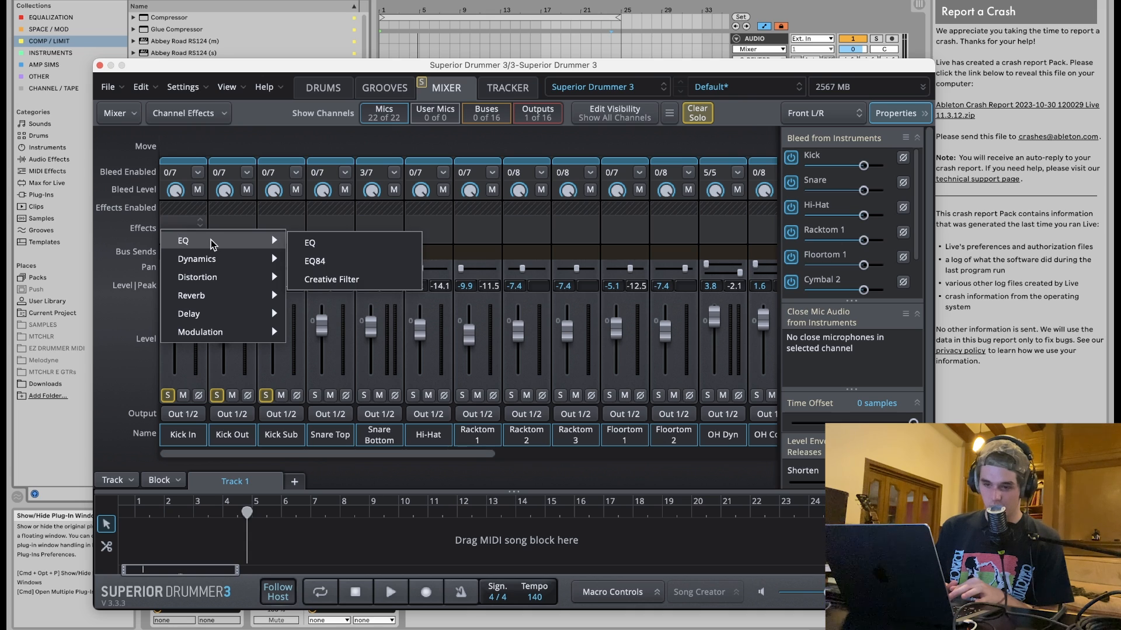
{"action": "mouse_move", "coordinate": [214, 259]}
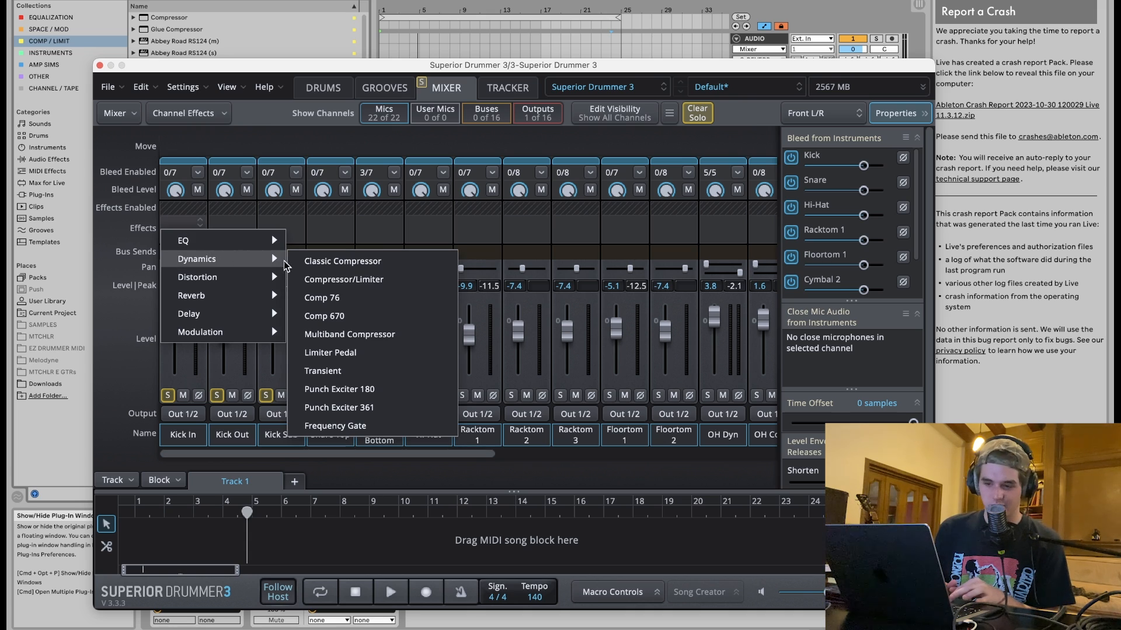
{"action": "left_click", "coordinate": [321, 298]}
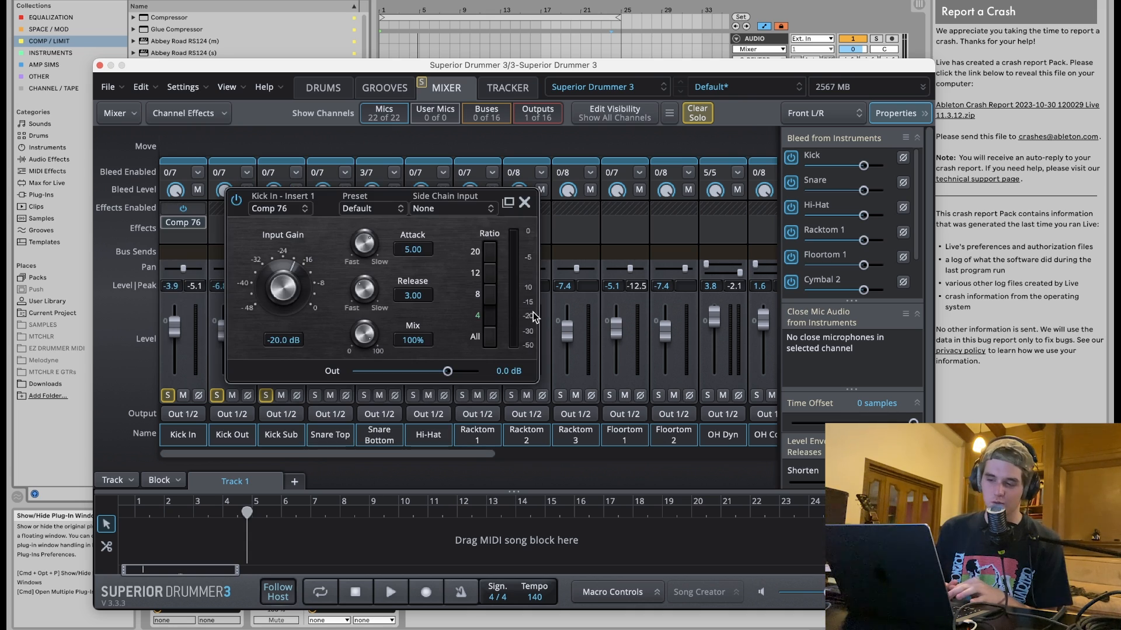
{"action": "left_click_drag", "start_coordinate": [363, 241], "coordinate": [347, 366]}
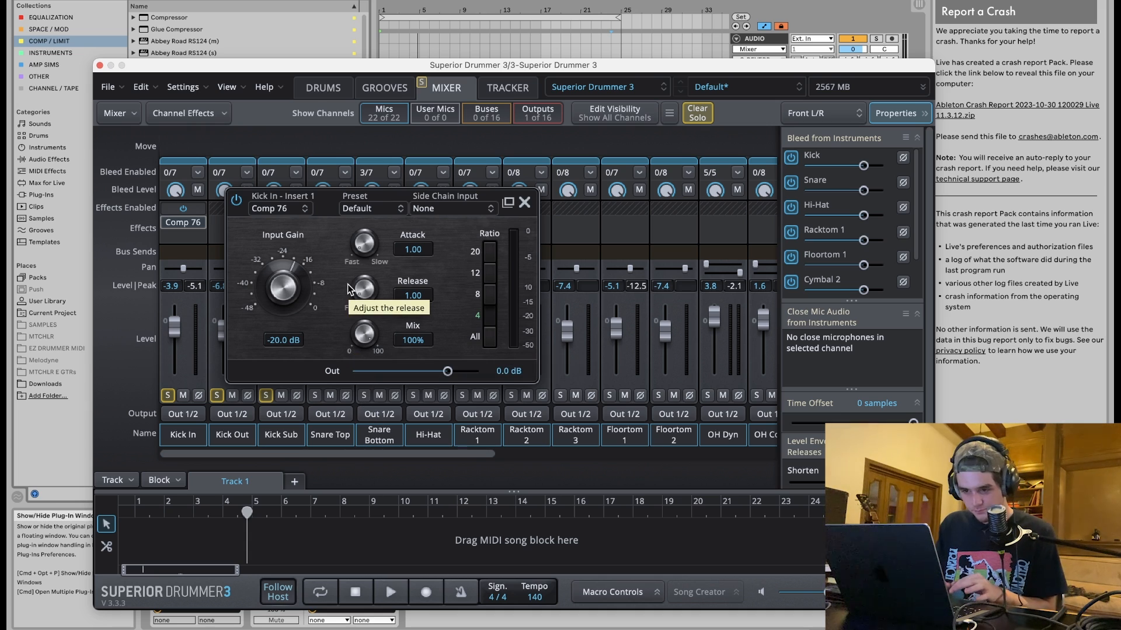
{"action": "key", "text": "space"}
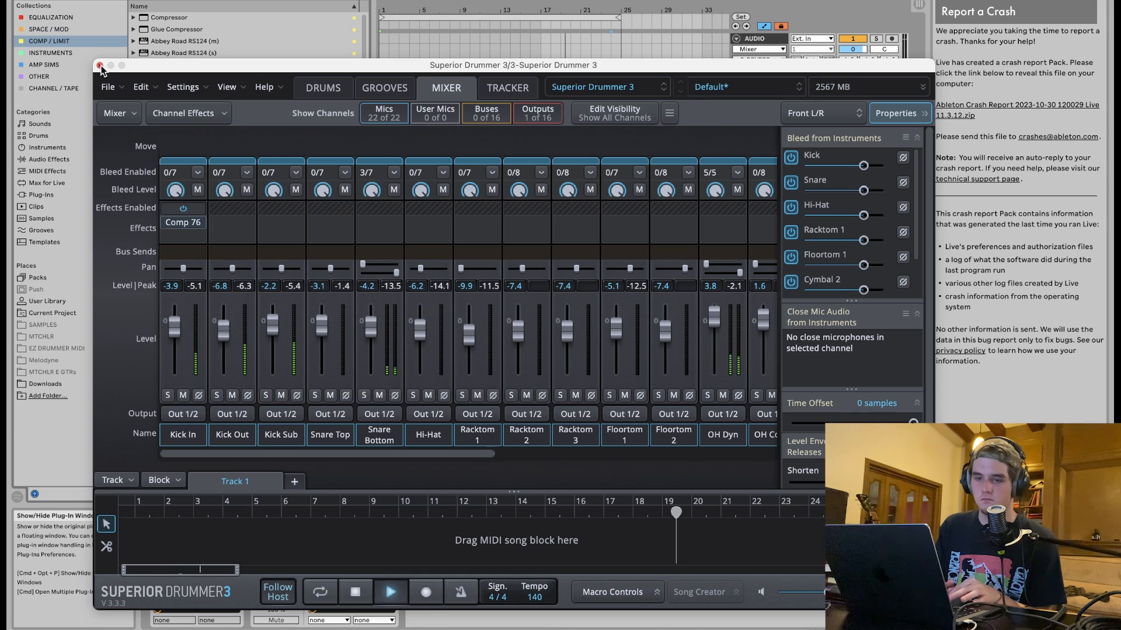
{"action": "left_click", "coordinate": [100, 66]}
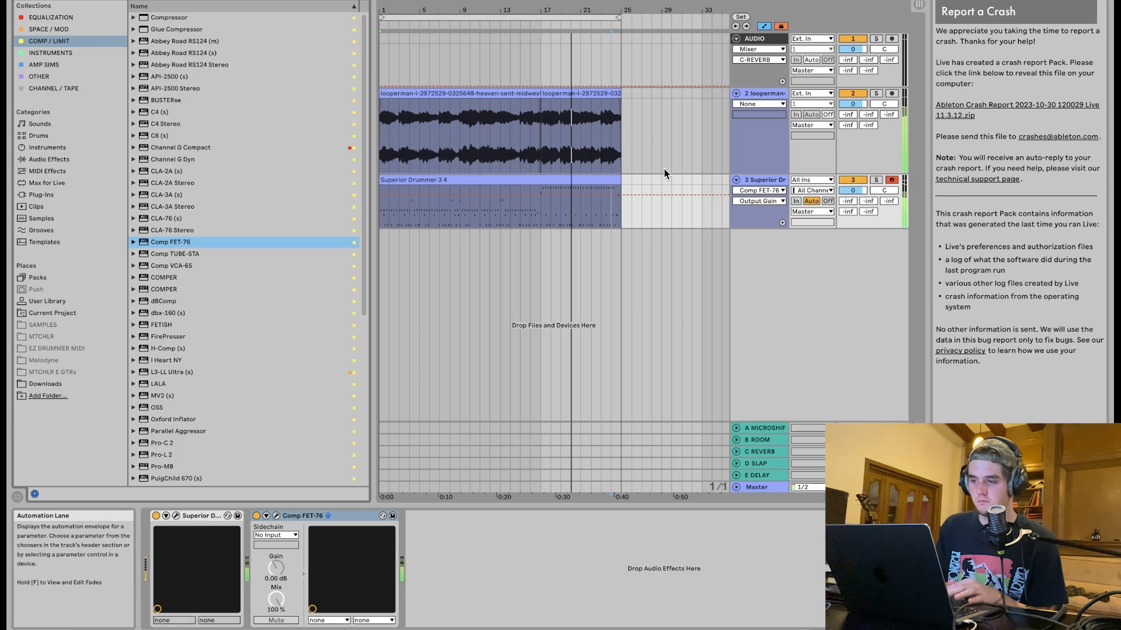
Replace the Hybrid Reverb on the B ROOM return with RVerb (s).
{"action": "left_click", "coordinate": [766, 181]}
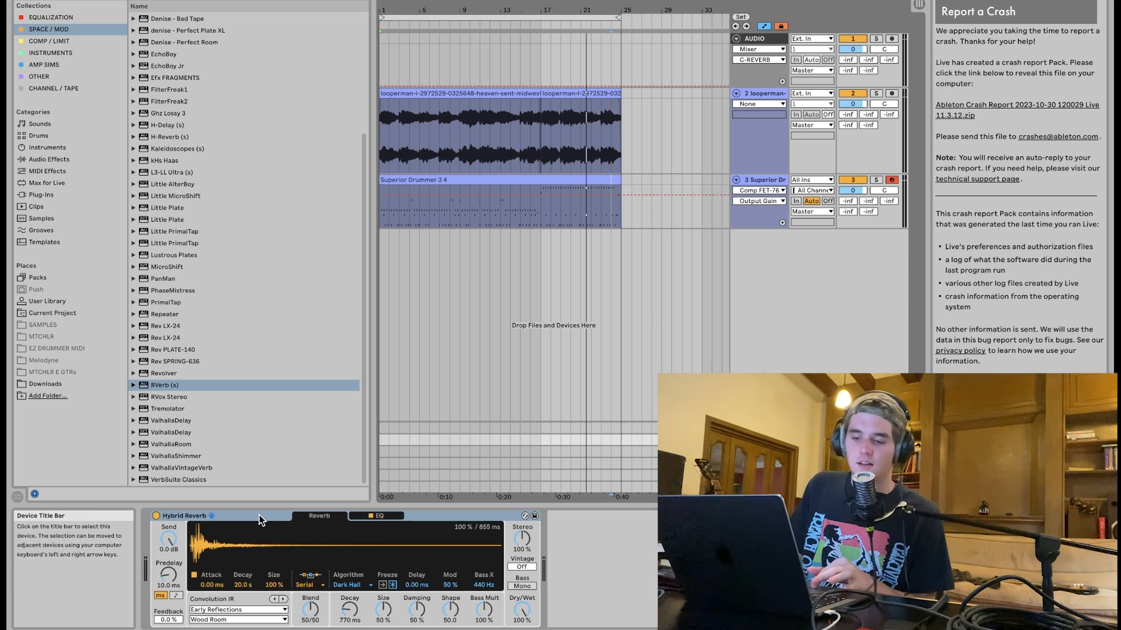
{"action": "left_click", "coordinate": [259, 515]}
{"action": "key", "text": "Delete"}
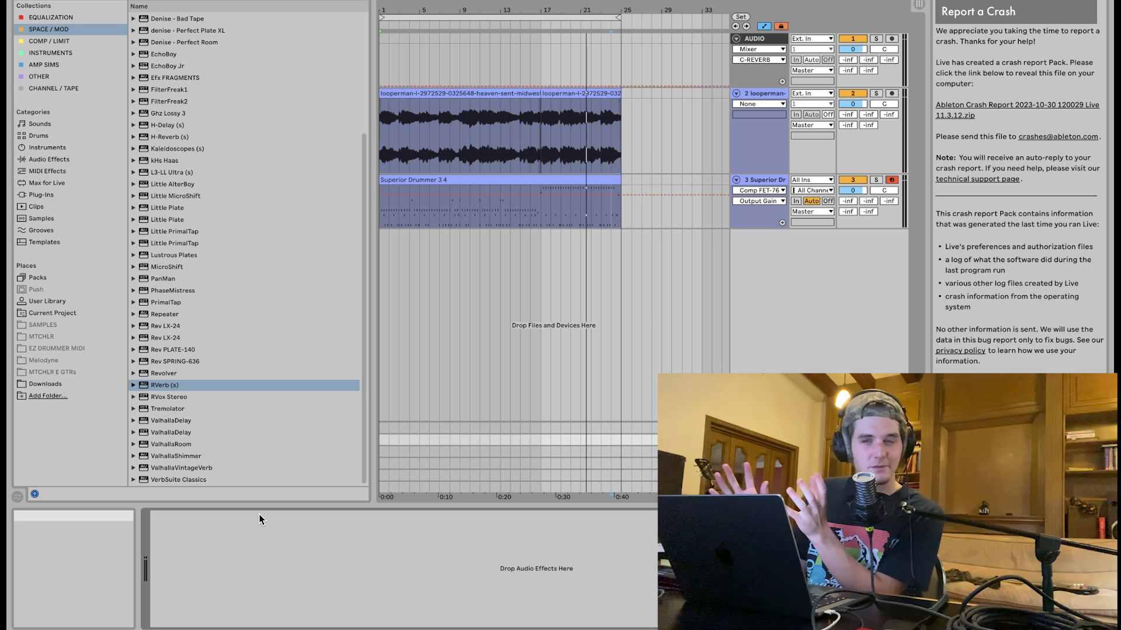
{"action": "key", "text": "Return"}
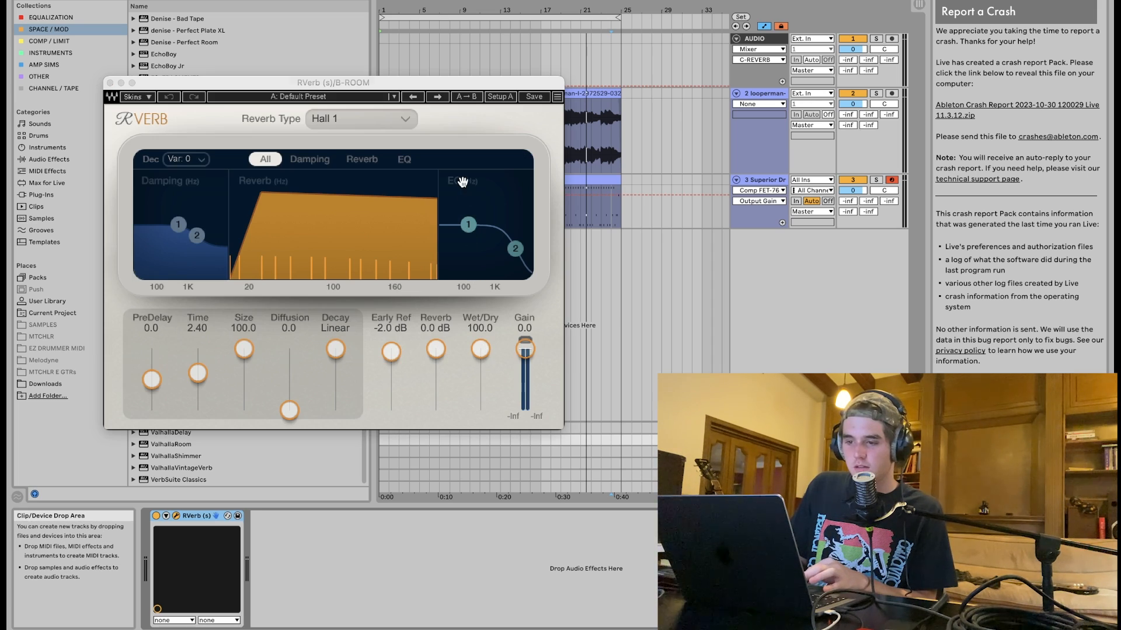
Lower RVerb's first EQ band slightly and set the reverb type to Room.
{"action": "left_click_drag", "start_coordinate": [464, 233], "coordinate": [465, 240]}
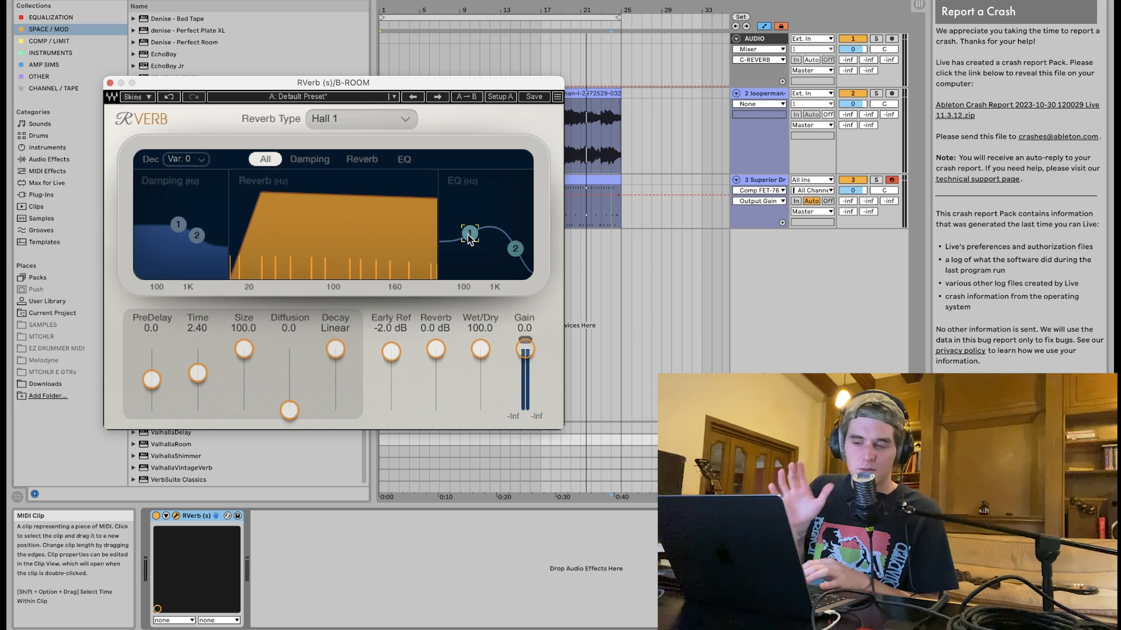
{"action": "left_click", "coordinate": [402, 121]}
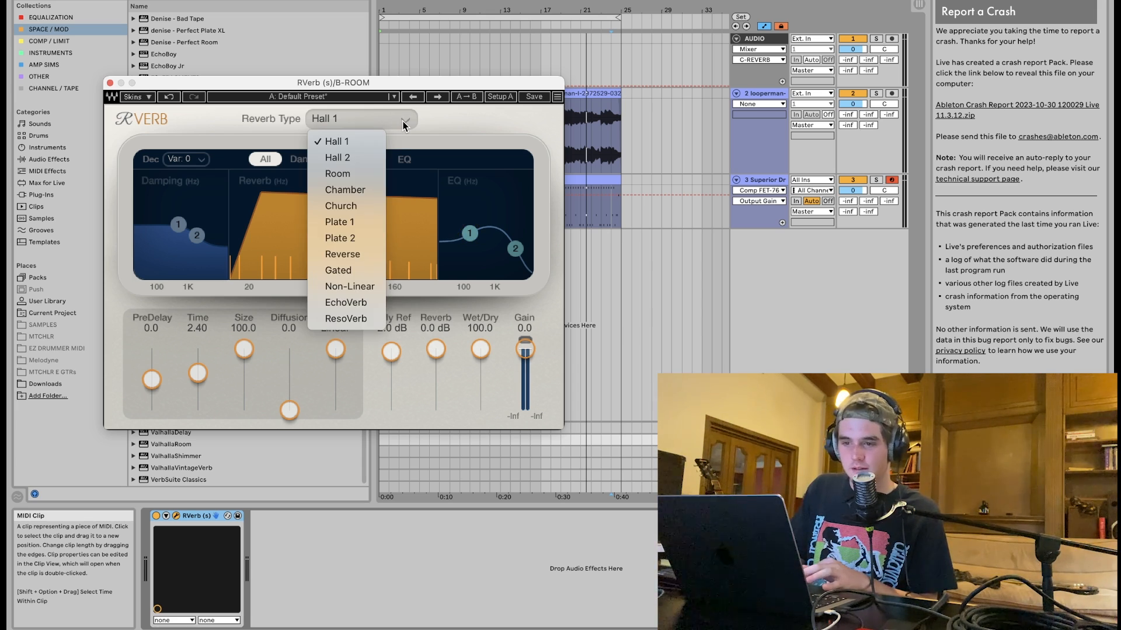
{"action": "left_click", "coordinate": [330, 178]}
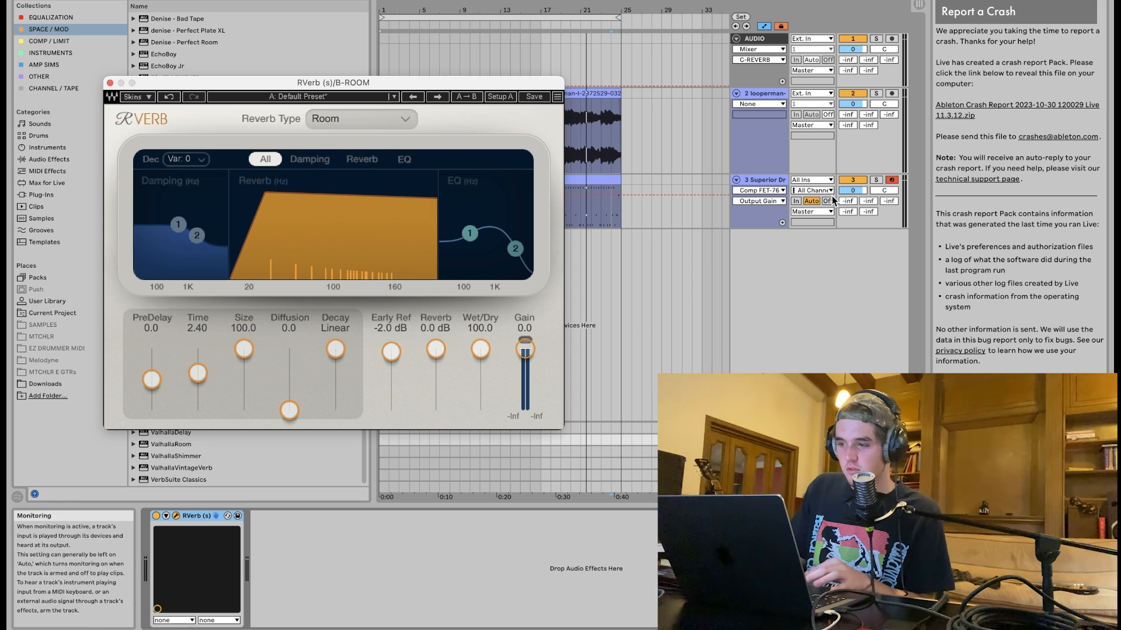
Solo the Superior Drummer track and raise its B ROOM send to about -9.7.
{"action": "left_click", "coordinate": [876, 184]}
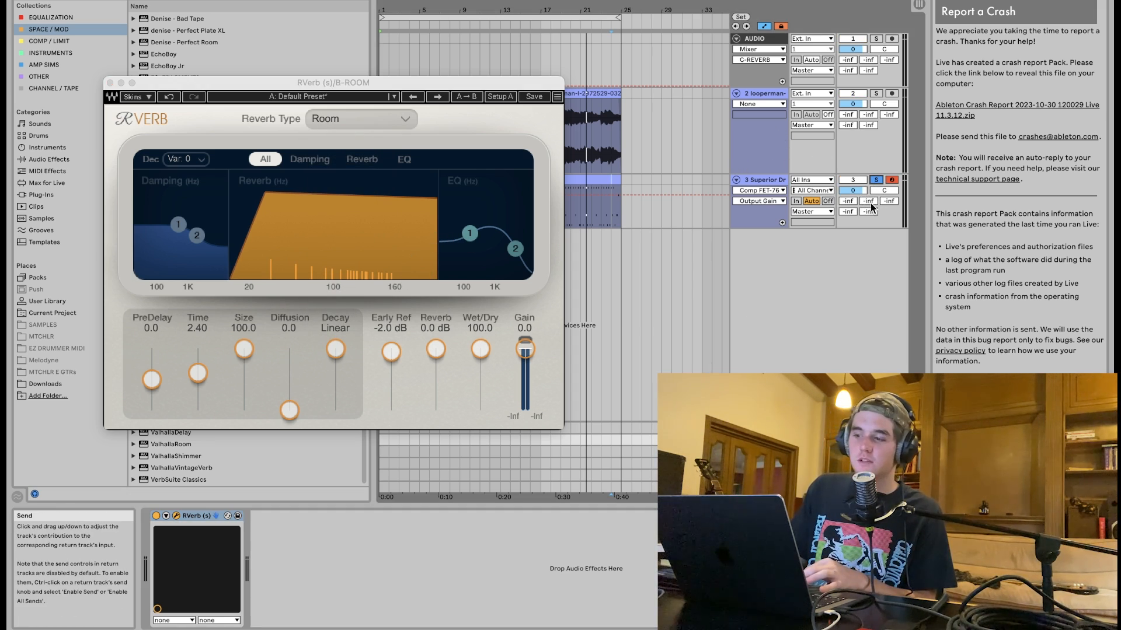
{"action": "left_click_drag", "start_coordinate": [870, 202], "coordinate": [870, 184]}
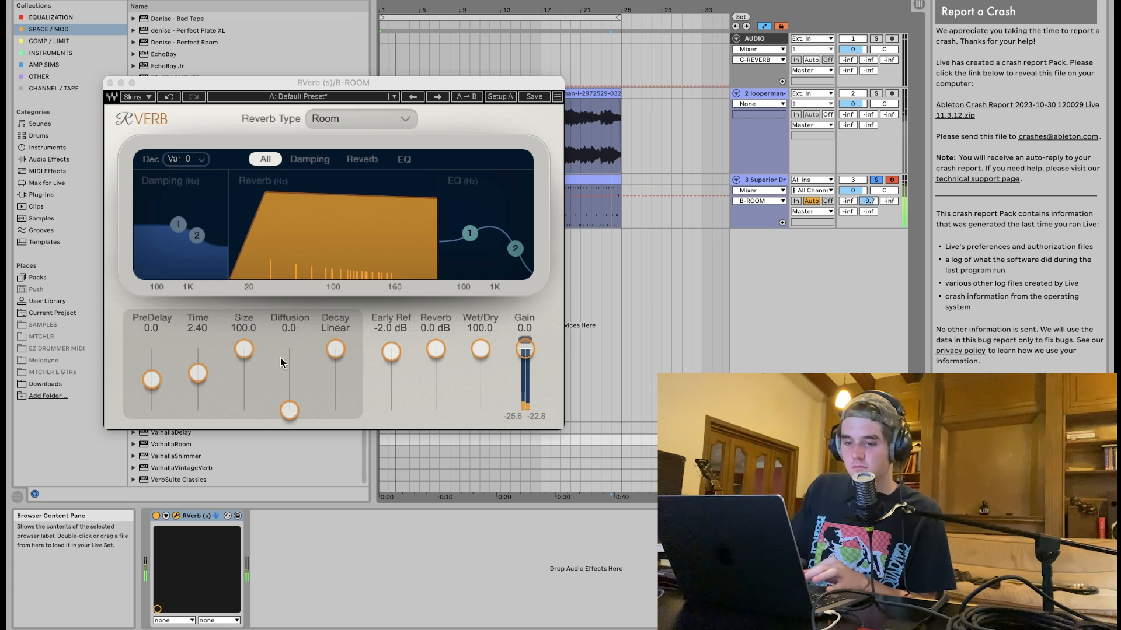
Set RVerb's time to about 1.86 and nudge the second EQ band.
{"action": "left_click", "coordinate": [200, 370]}
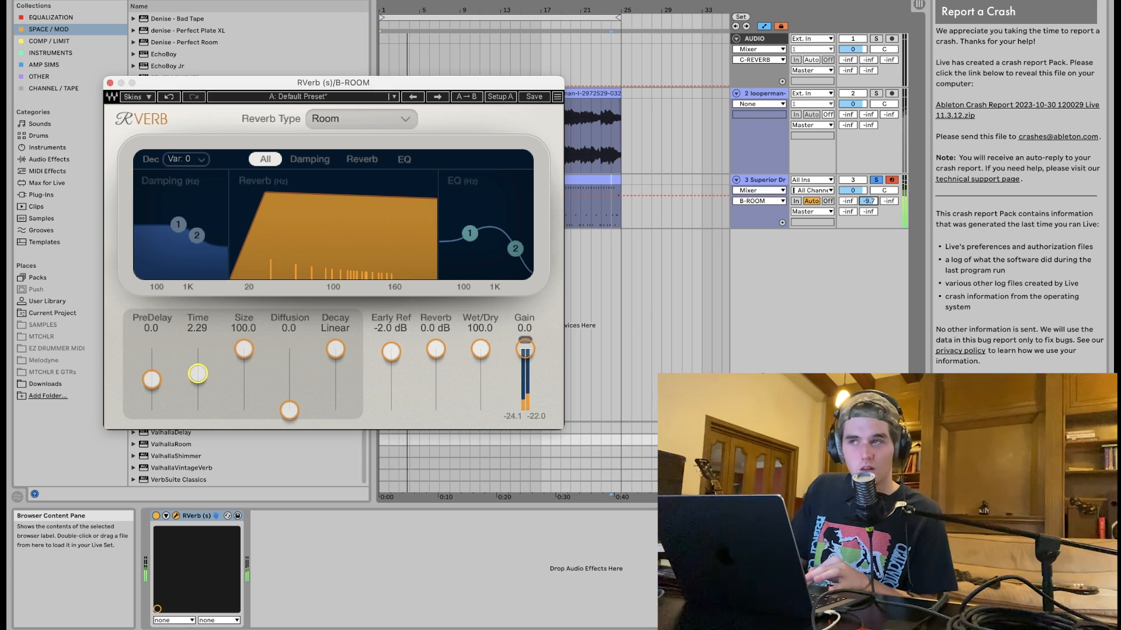
{"action": "left_click_drag", "start_coordinate": [197, 374], "coordinate": [198, 376]}
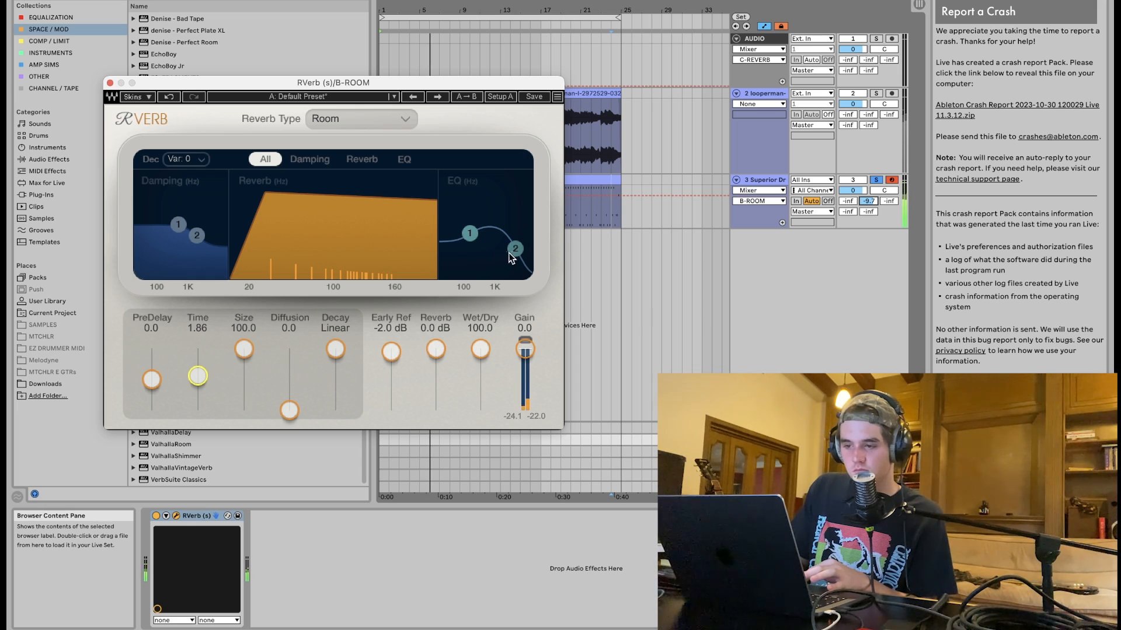
{"action": "left_click_drag", "start_coordinate": [509, 252], "coordinate": [516, 249]}
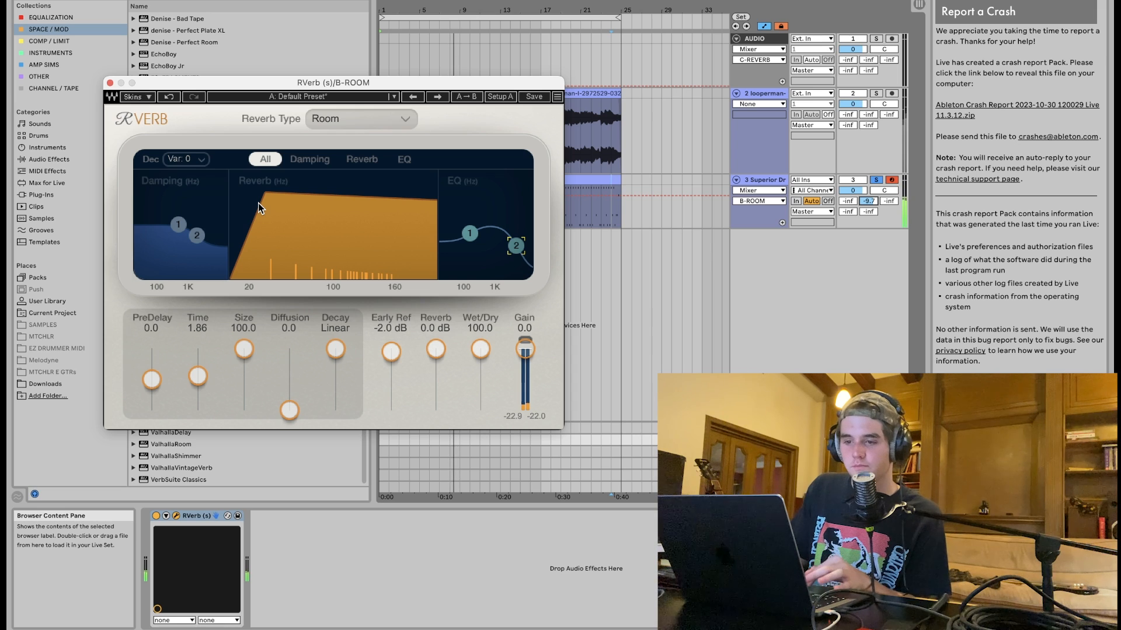
Shift RVerb's second damping band higher in frequency and close the plugin.
{"action": "left_click", "coordinate": [310, 159]}
{"action": "left_click_drag", "start_coordinate": [358, 235], "coordinate": [372, 239]}
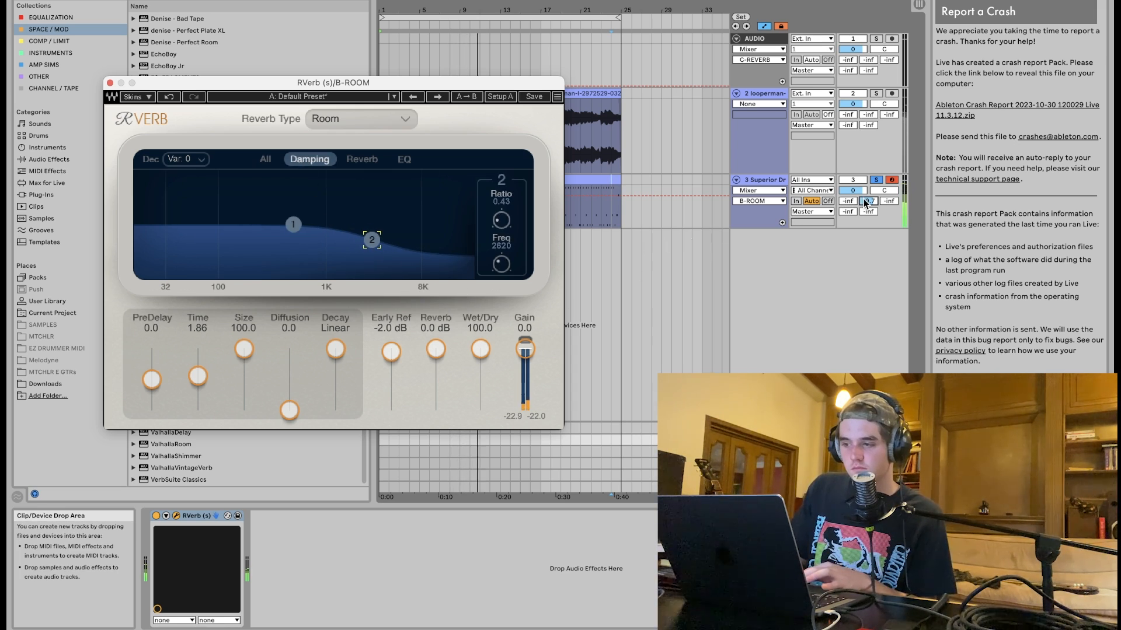
{"action": "left_click", "coordinate": [892, 439]}
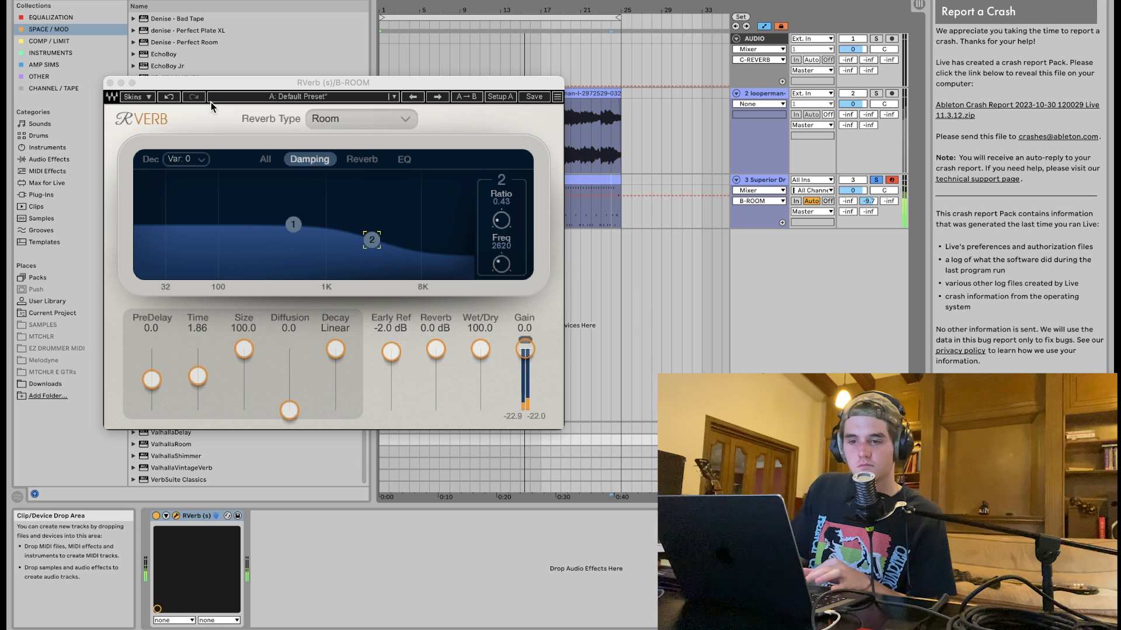
{"action": "left_click", "coordinate": [110, 83]}
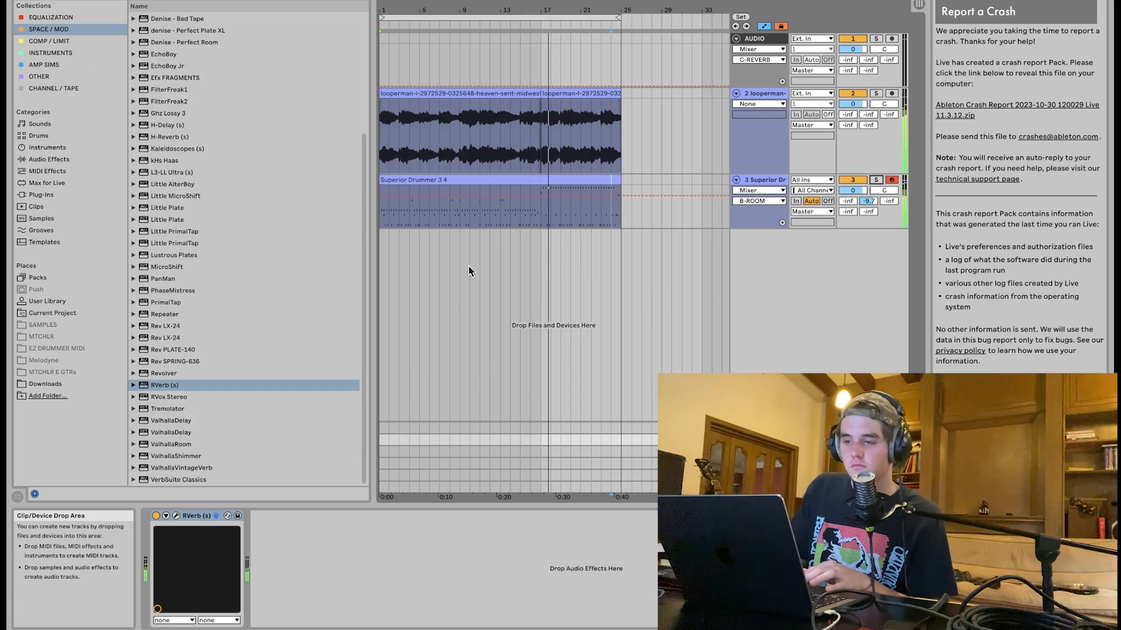
Reopen RVerb, set its size to about 70.2, and close it.
{"action": "left_click", "coordinate": [379, 209]}
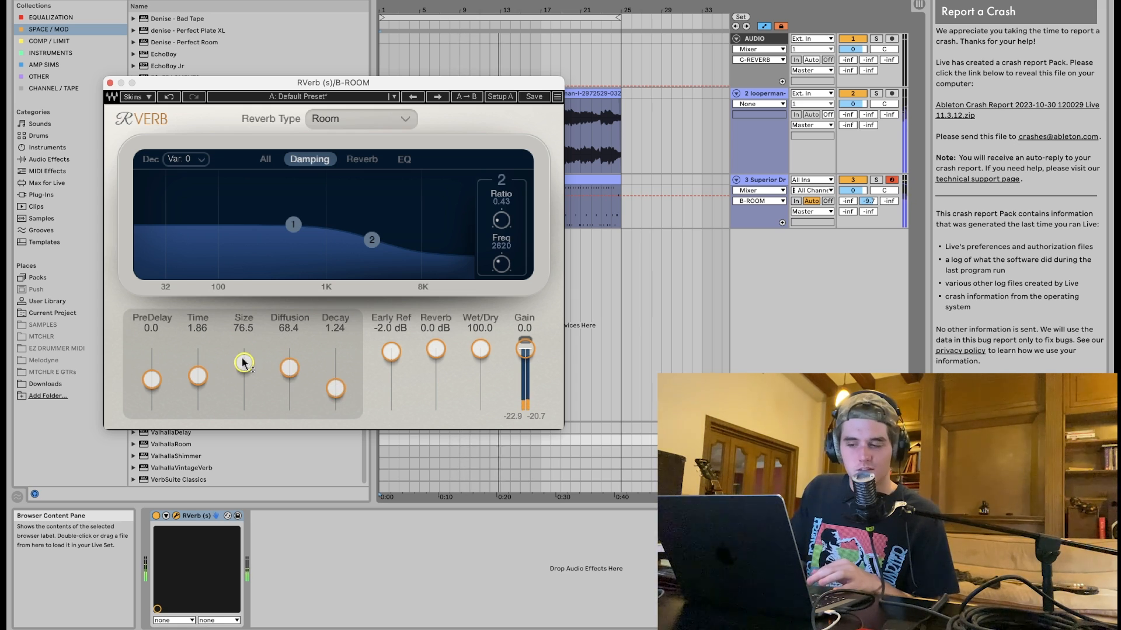
{"action": "left_click_drag", "start_coordinate": [244, 364], "coordinate": [244, 367]}
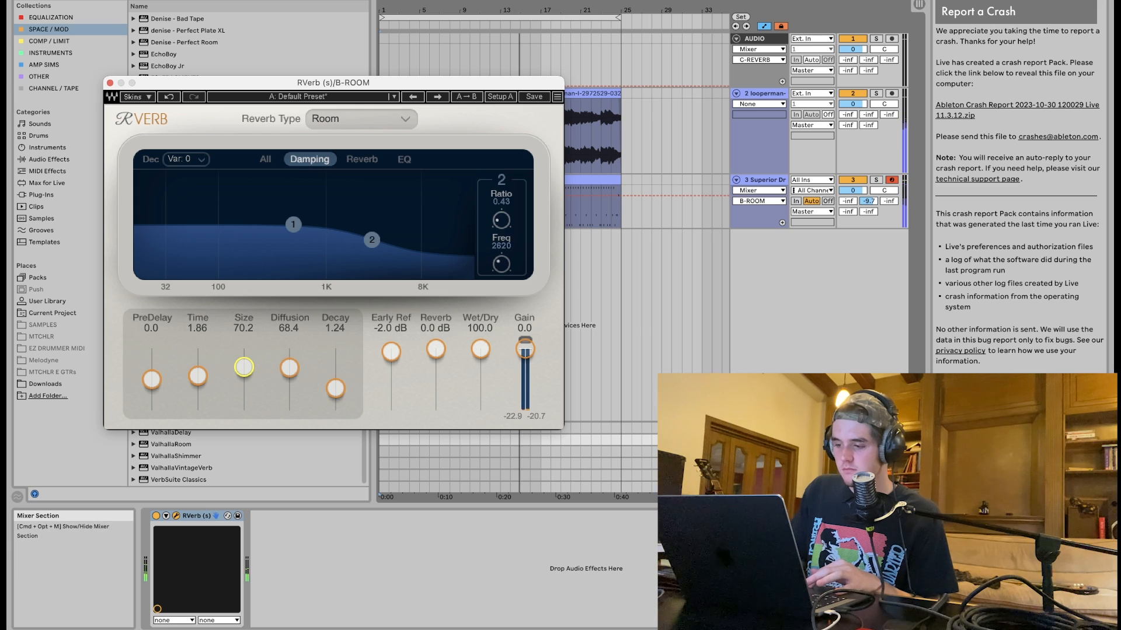
{"action": "left_click", "coordinate": [876, 440]}
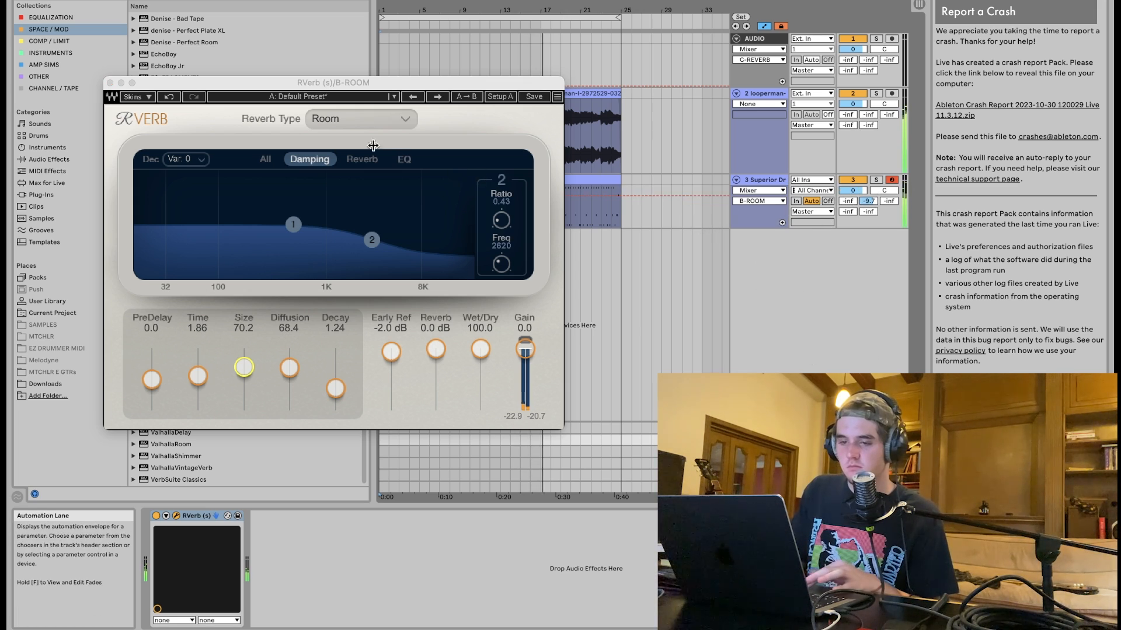
{"action": "left_click", "coordinate": [110, 83]}
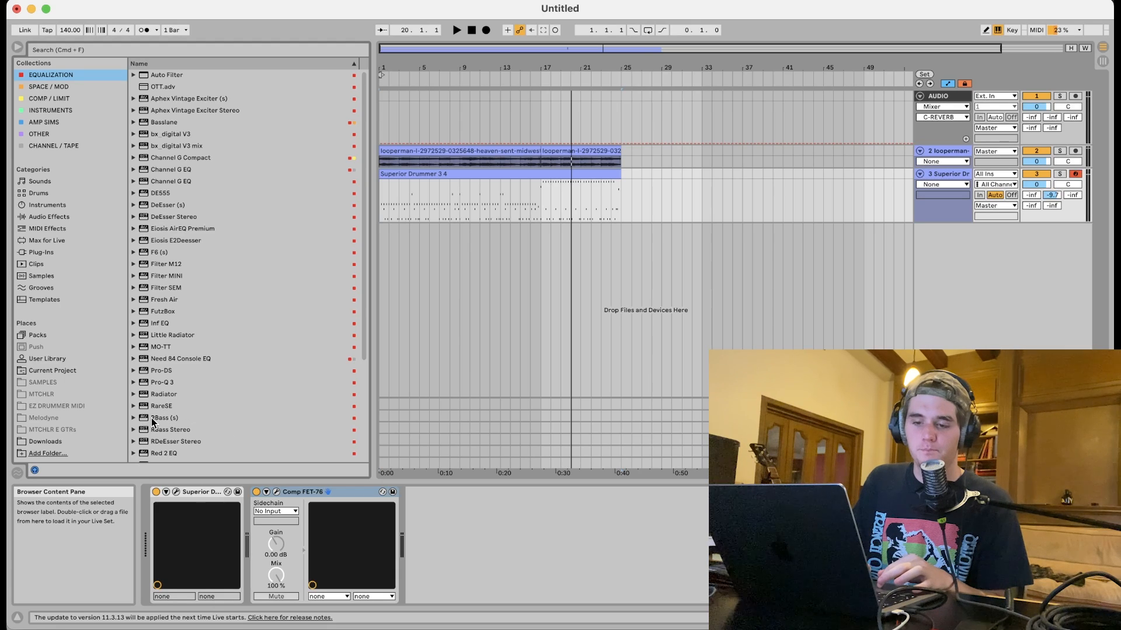
Add RBass (s) to the Superior Drummer track, setting its frequency to 65 and intensity to 0.8, and play back.
{"action": "left_click", "coordinate": [162, 419]}
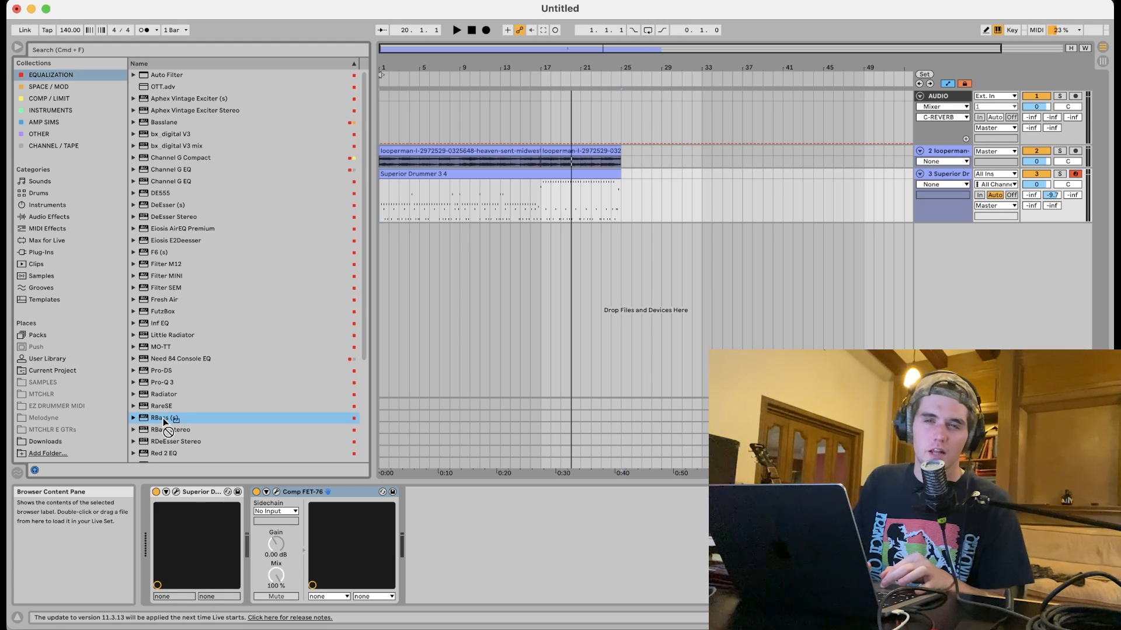
{"action": "mouse_move", "coordinate": [164, 420]}
{"action": "left_mouse_down"}
{"action": "mouse_move", "coordinate": [397, 543]}
{"action": "mouse_move", "coordinate": [446, 556]}
{"action": "left_mouse_up"}
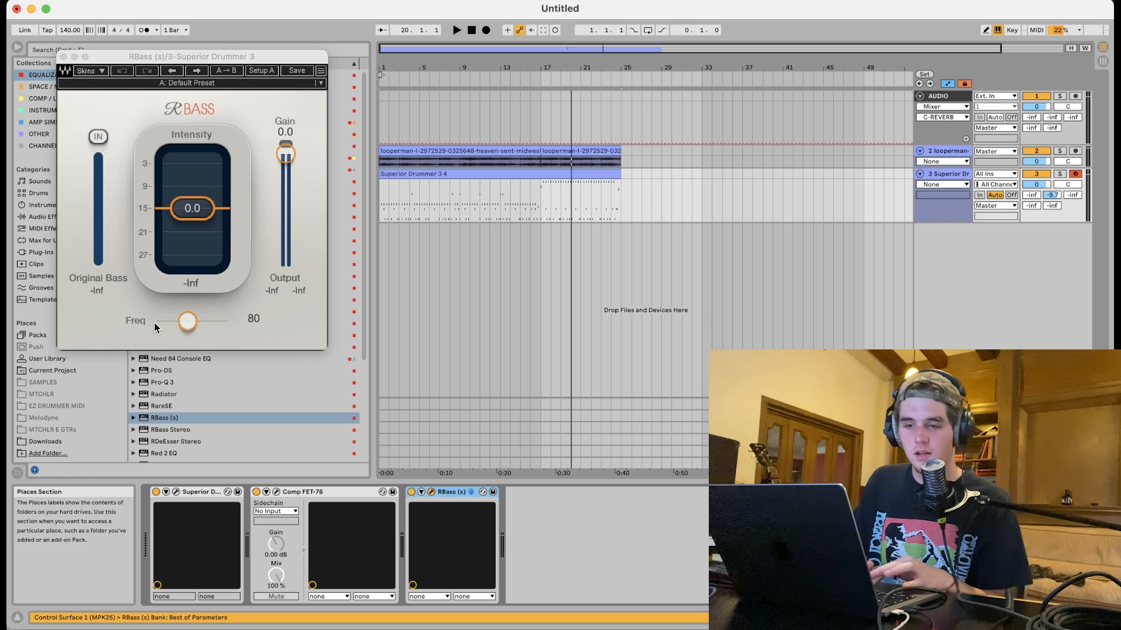
{"action": "left_click_drag", "start_coordinate": [187, 320], "coordinate": [181, 320]}
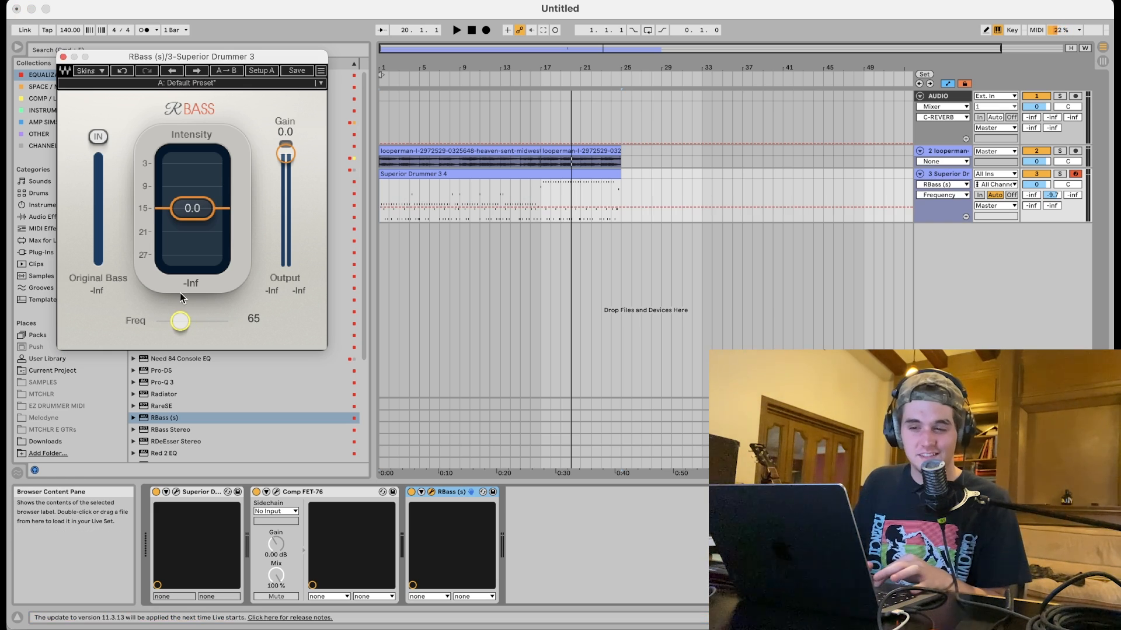
{"action": "left_click_drag", "start_coordinate": [192, 211], "coordinate": [194, 209]}
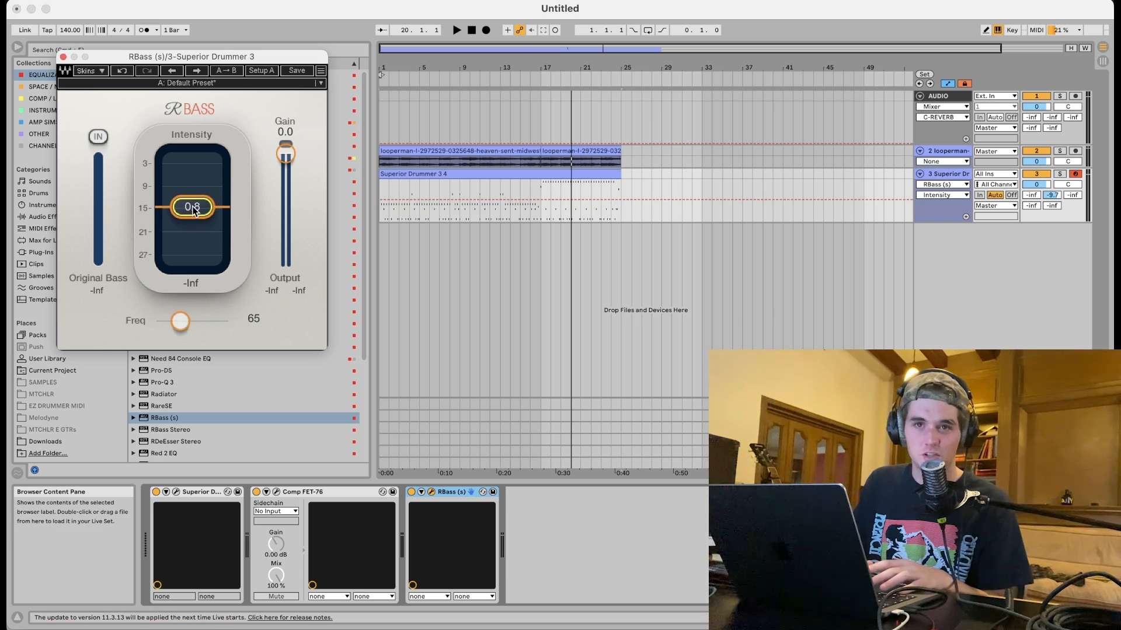
{"action": "key", "text": "space"}
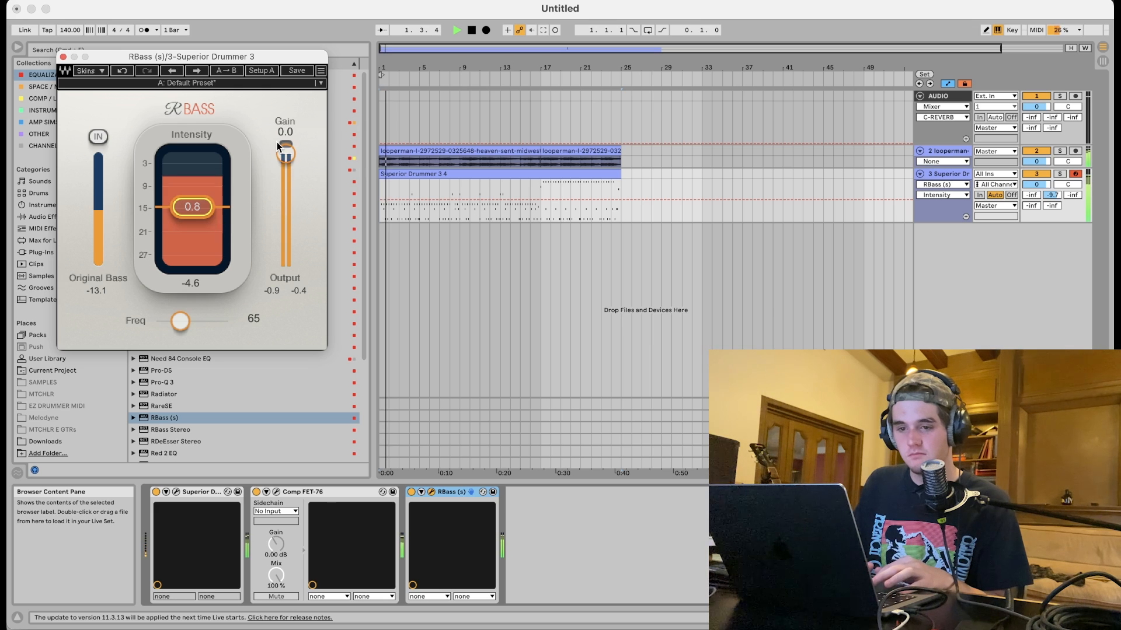
Lower RBass intensity to -1.5 and close the plugin.
{"action": "left_click_drag", "start_coordinate": [286, 156], "coordinate": [286, 154]}
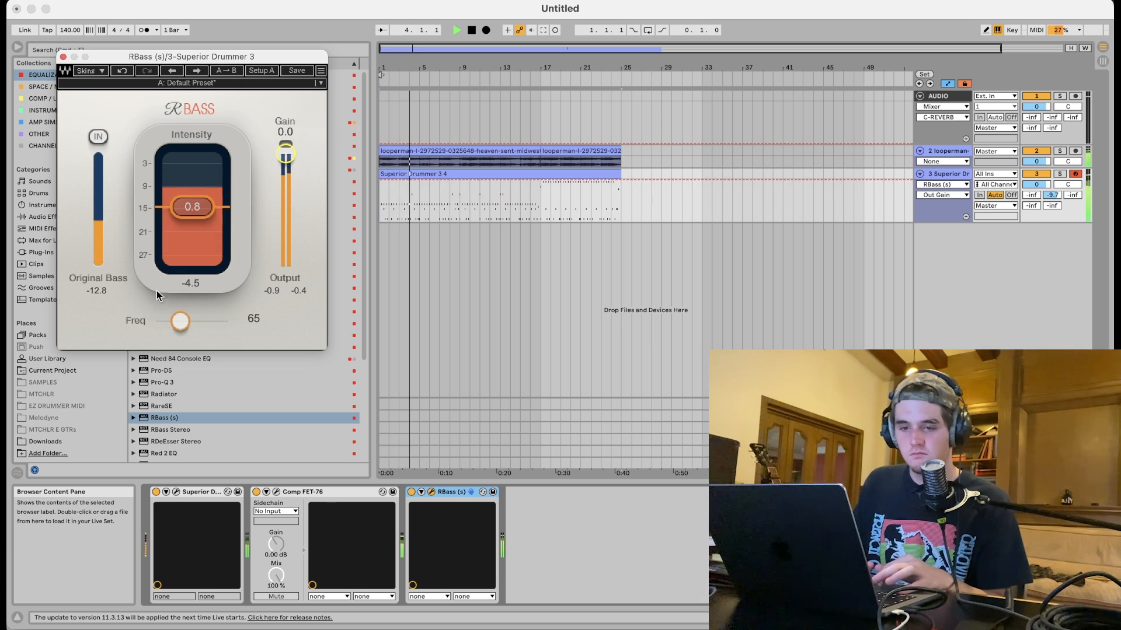
{"action": "left_click_drag", "start_coordinate": [192, 207], "coordinate": [192, 212]}
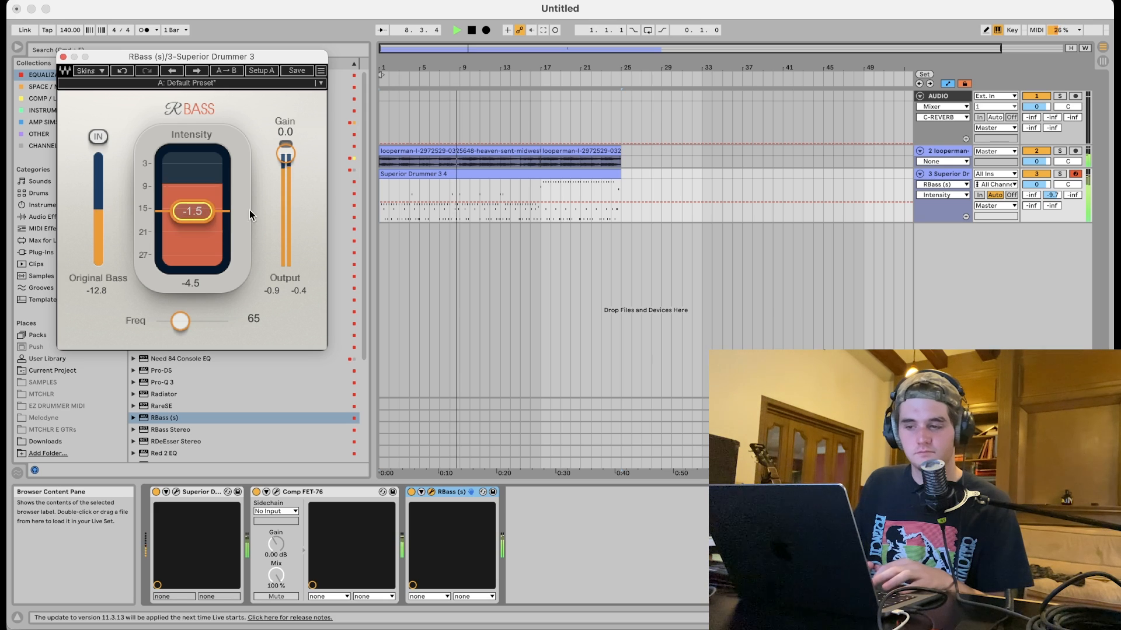
{"action": "left_click", "coordinate": [64, 57]}
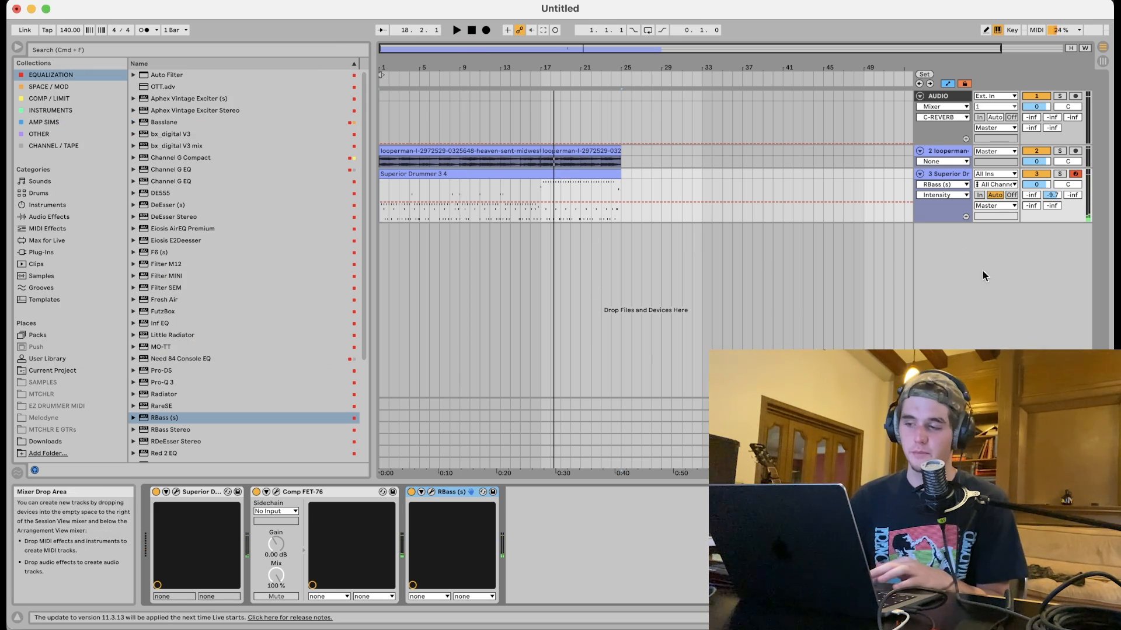
Freeze the Superior Drummer track.
{"action": "right_click", "coordinate": [936, 176]}
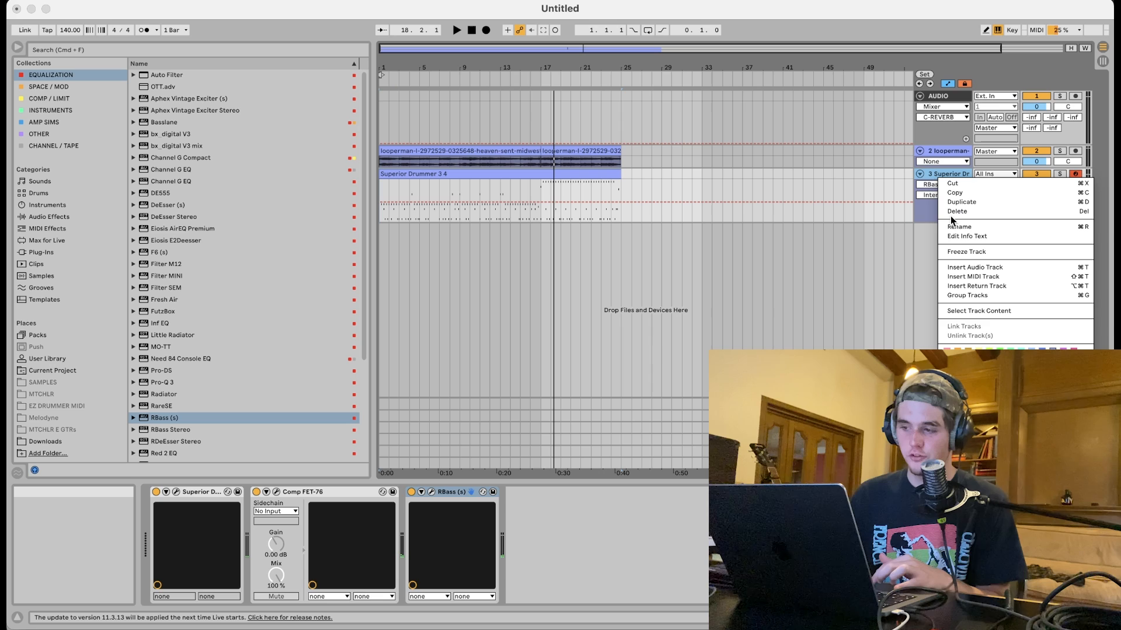
{"action": "left_click", "coordinate": [958, 251]}
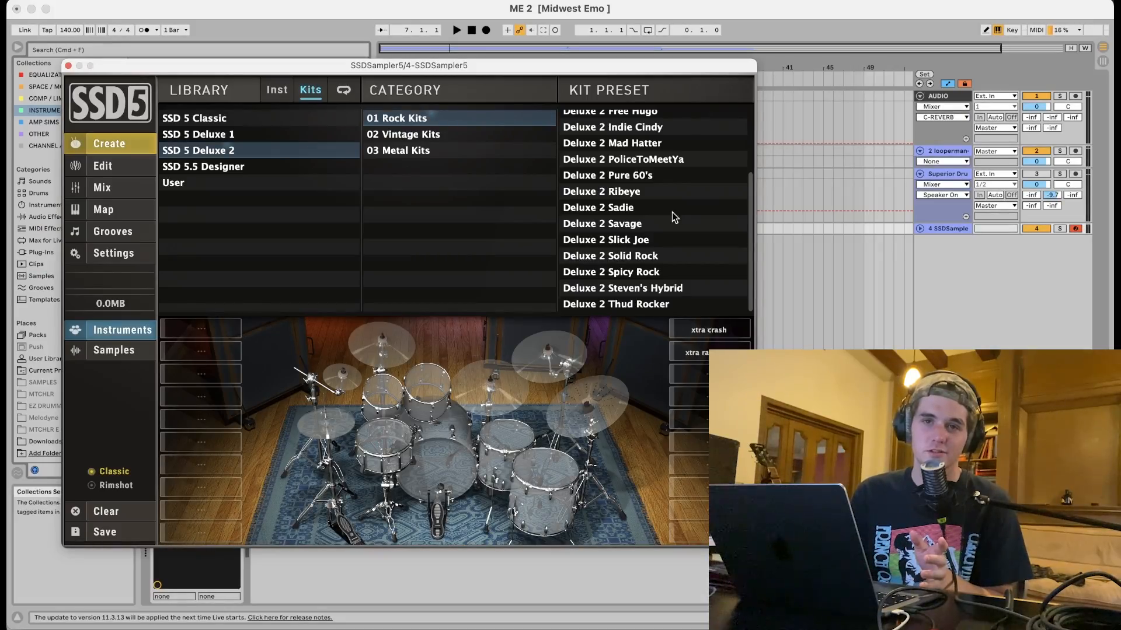
Load the Deluxe Indie 05 kit from the SSD 5 Deluxe 1 library's 04 Deluxe Indie category in SSD5.
{"action": "left_click", "coordinate": [234, 168]}
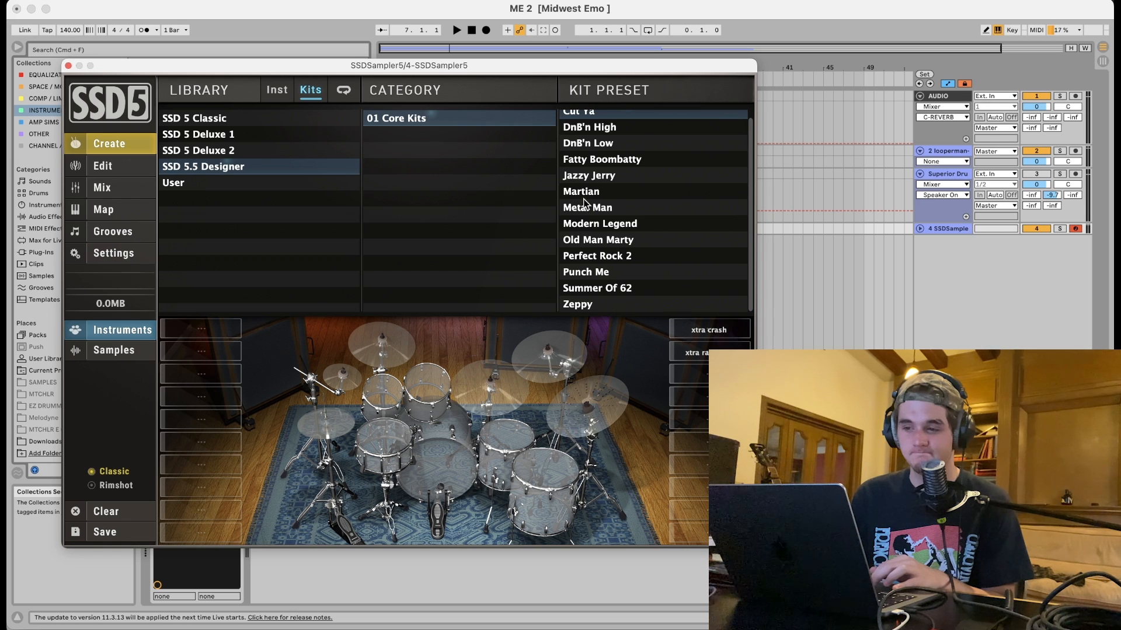
{"action": "left_click", "coordinate": [220, 123]}
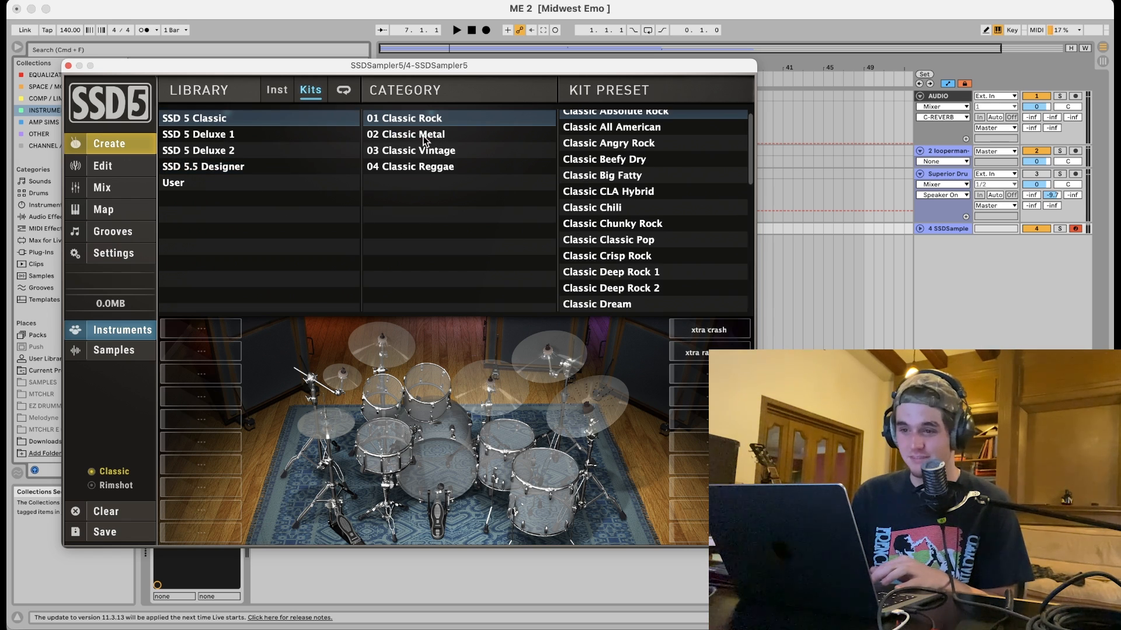
{"action": "left_click", "coordinate": [186, 135]}
{"action": "left_click", "coordinate": [428, 169]}
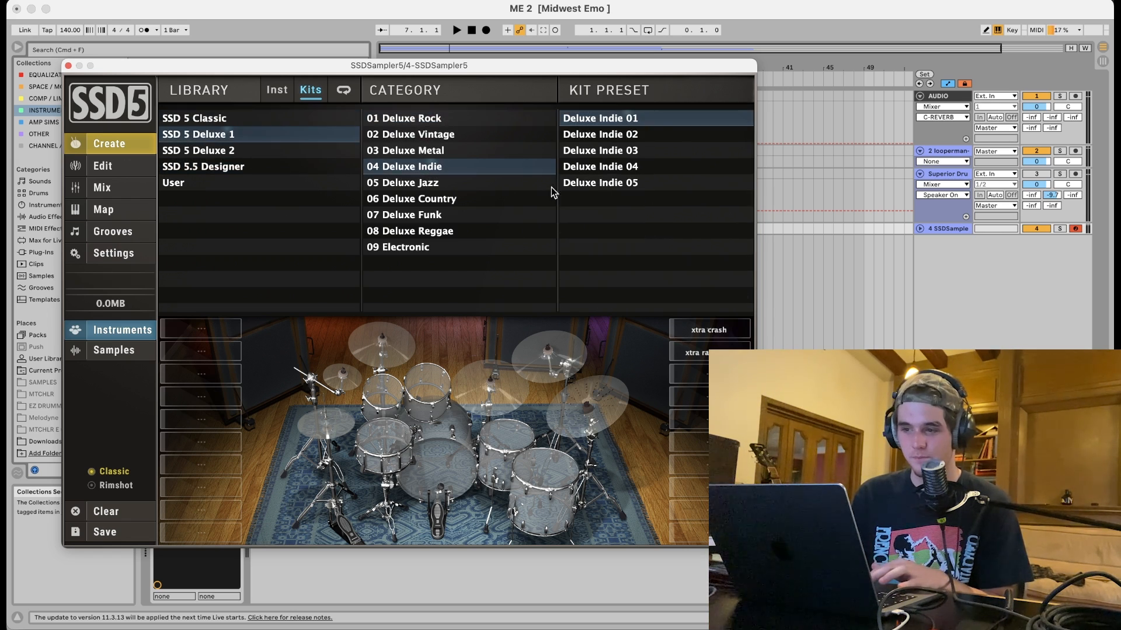
{"action": "left_click", "coordinate": [586, 183]}
Record the drum part onto the SSDSampler5 track in the arrangement.
{"action": "key", "text": "space"}
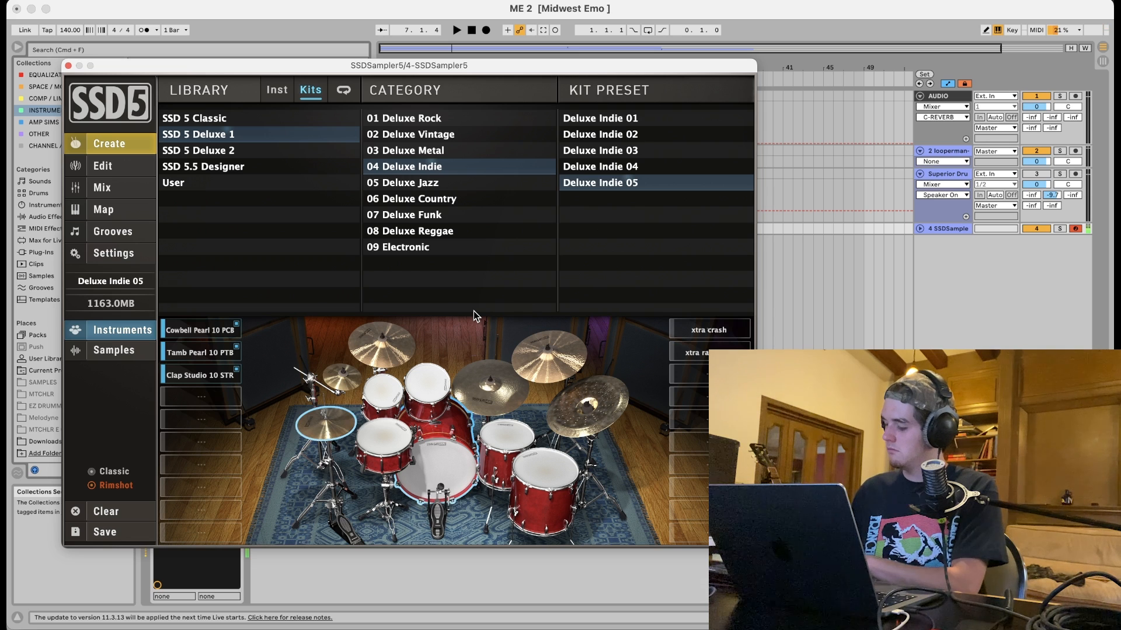
{"action": "left_click", "coordinate": [485, 30]}
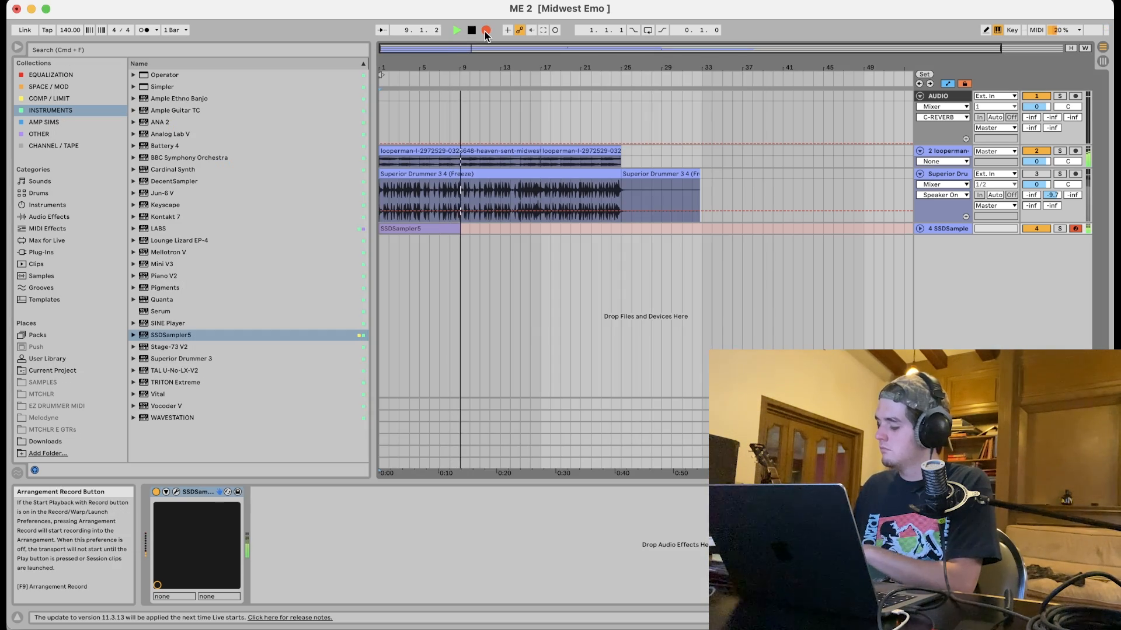
Add Rule Tec EQ1A from the Equalization collection to the SSDSampler5 track and raise its high-frequency boost.
{"action": "left_click", "coordinate": [69, 77]}
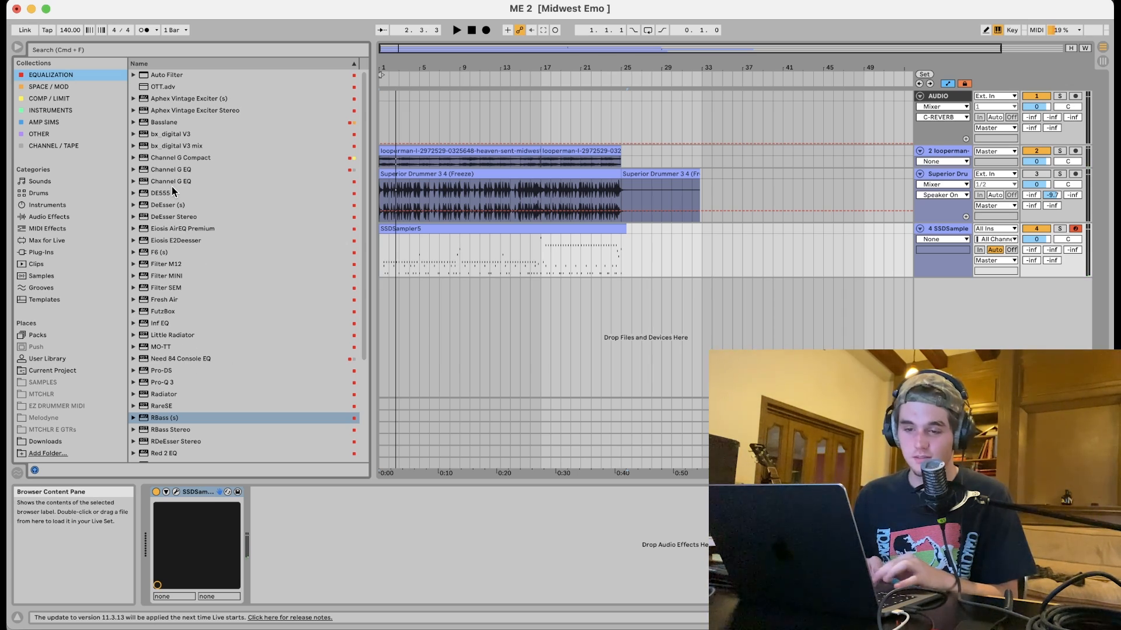
{"action": "scroll", "coordinate": [172, 187], "scroll_direction": "down", "scroll_amount": 5}
{"action": "key", "text": "Up"}
{"action": "key", "text": "Up"}
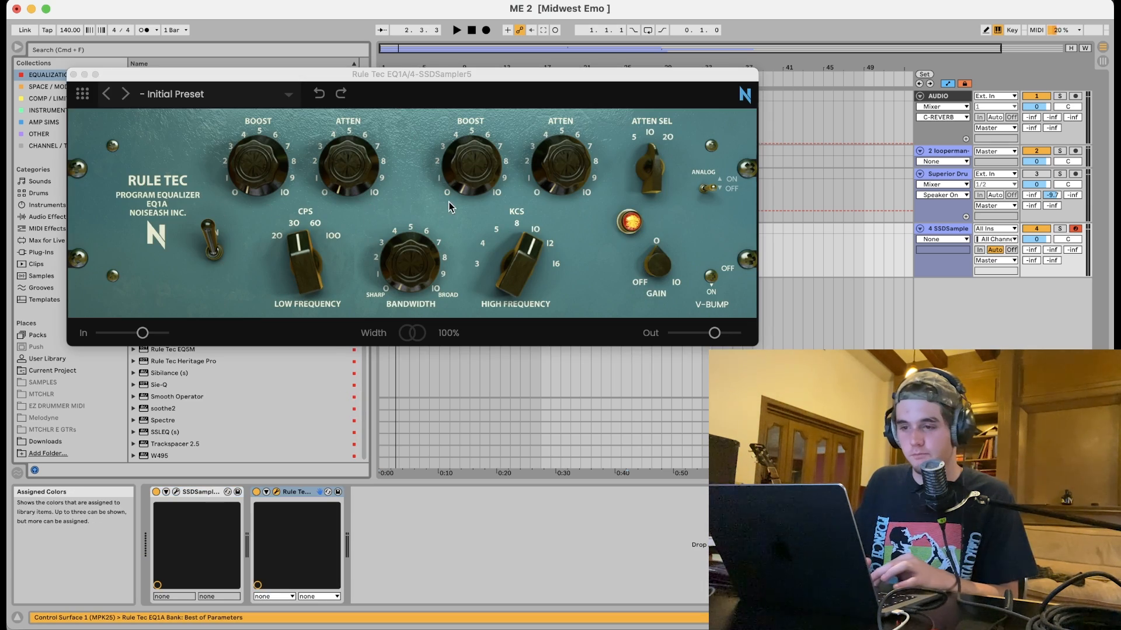
{"action": "key", "text": "space"}
{"action": "left_click_drag", "start_coordinate": [479, 160], "coordinate": [477, 110]}
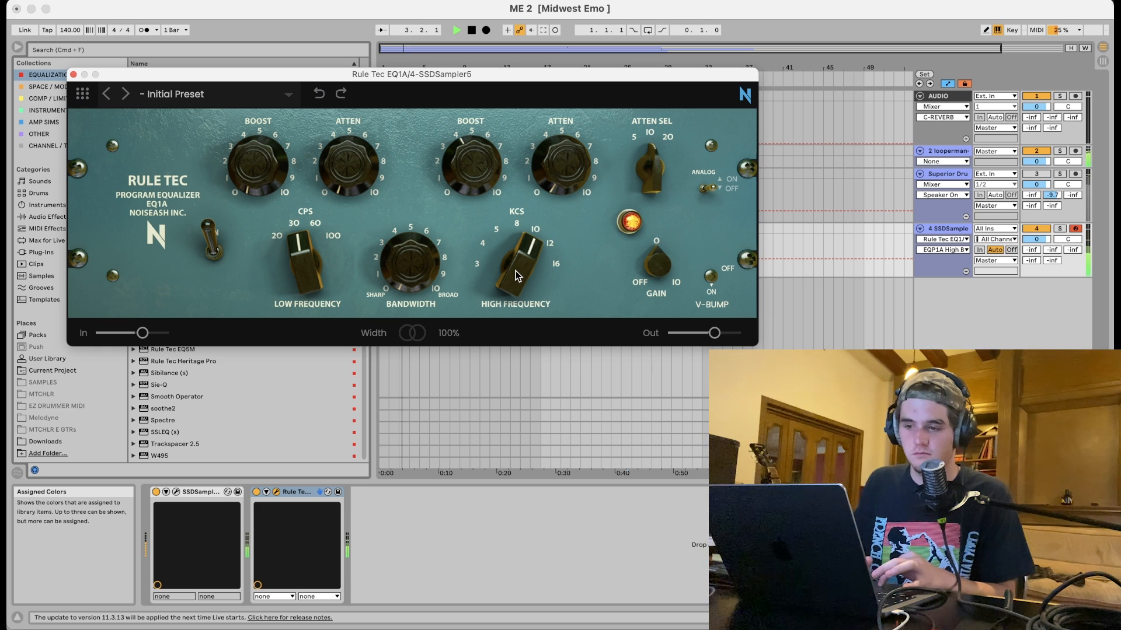
Adjust the EQ1A low-frequency boost and attenuation knobs while playing from bar 17, then close the plugin.
{"action": "left_click_drag", "start_coordinate": [467, 74], "coordinate": [530, 307]}
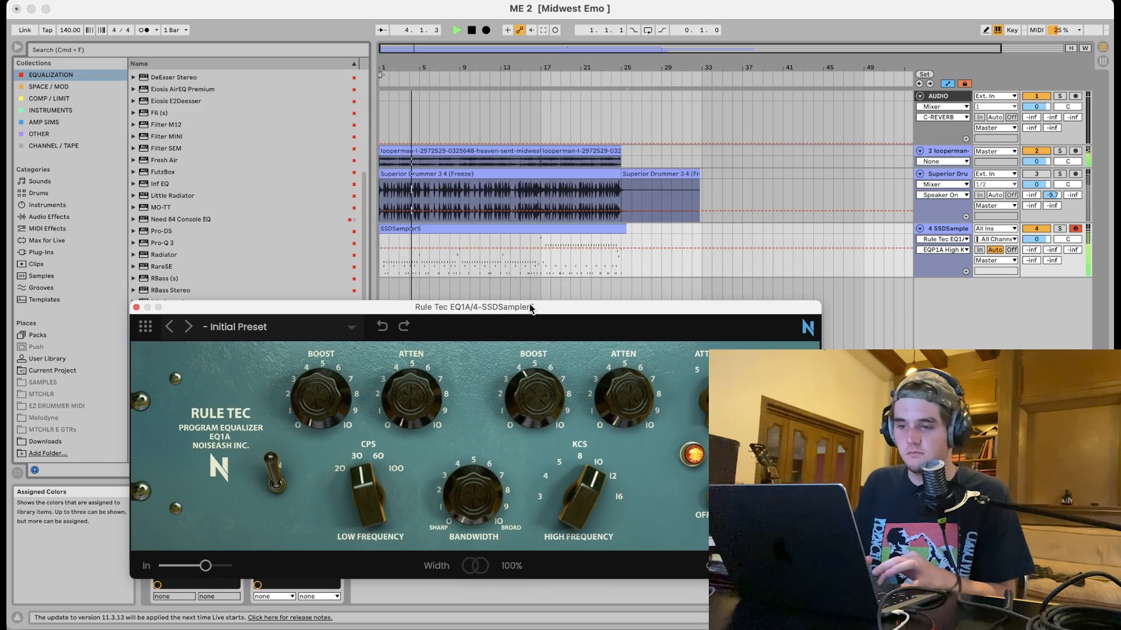
{"action": "left_click", "coordinate": [538, 268]}
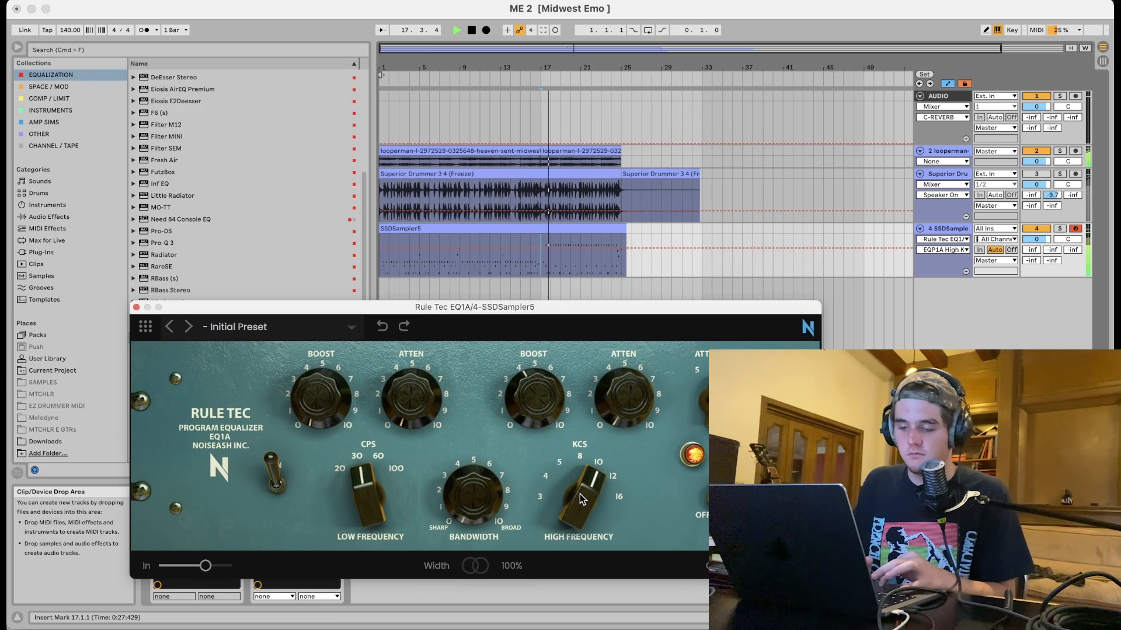
{"action": "key", "text": "space"}
{"action": "left_click", "coordinate": [311, 418]}
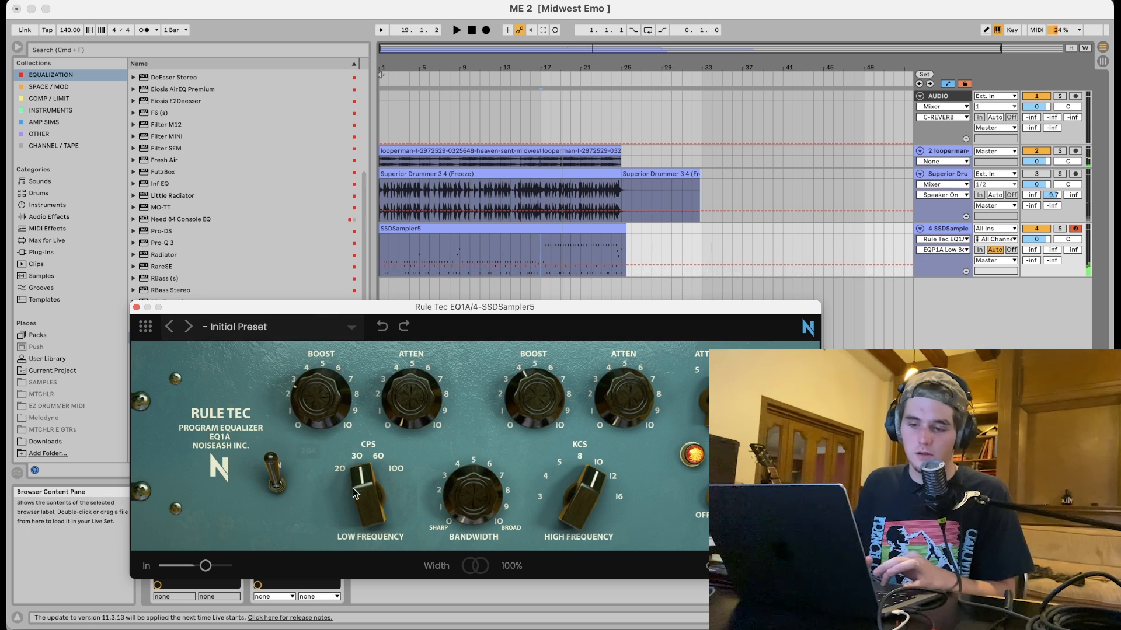
{"action": "left_click", "coordinate": [402, 409]}
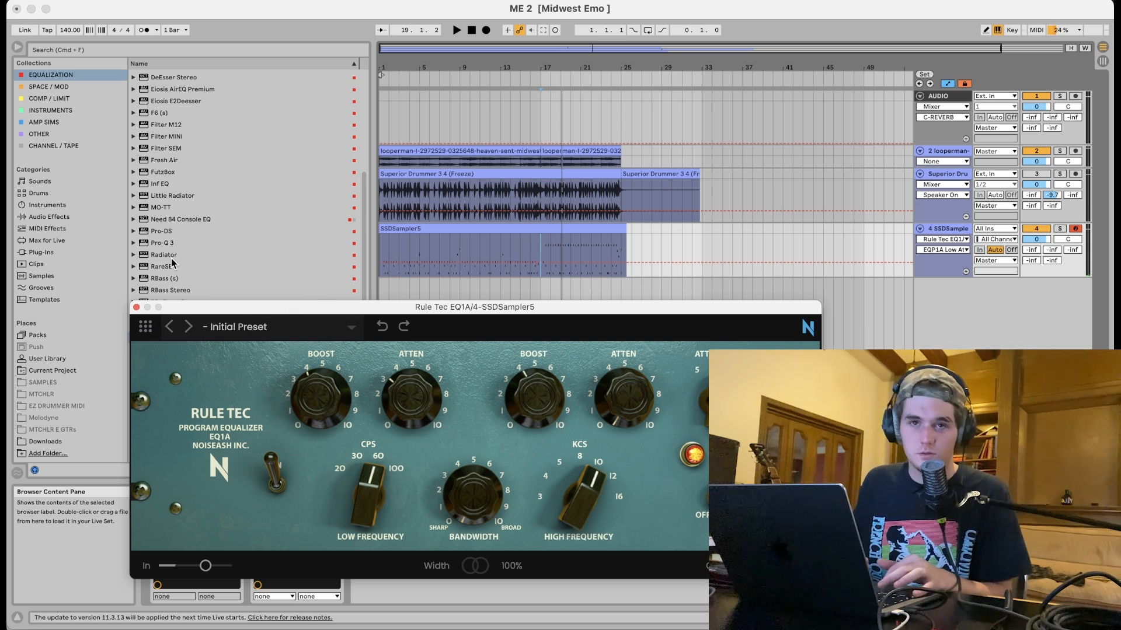
{"action": "key", "text": "space"}
{"action": "left_click", "coordinate": [321, 390]}
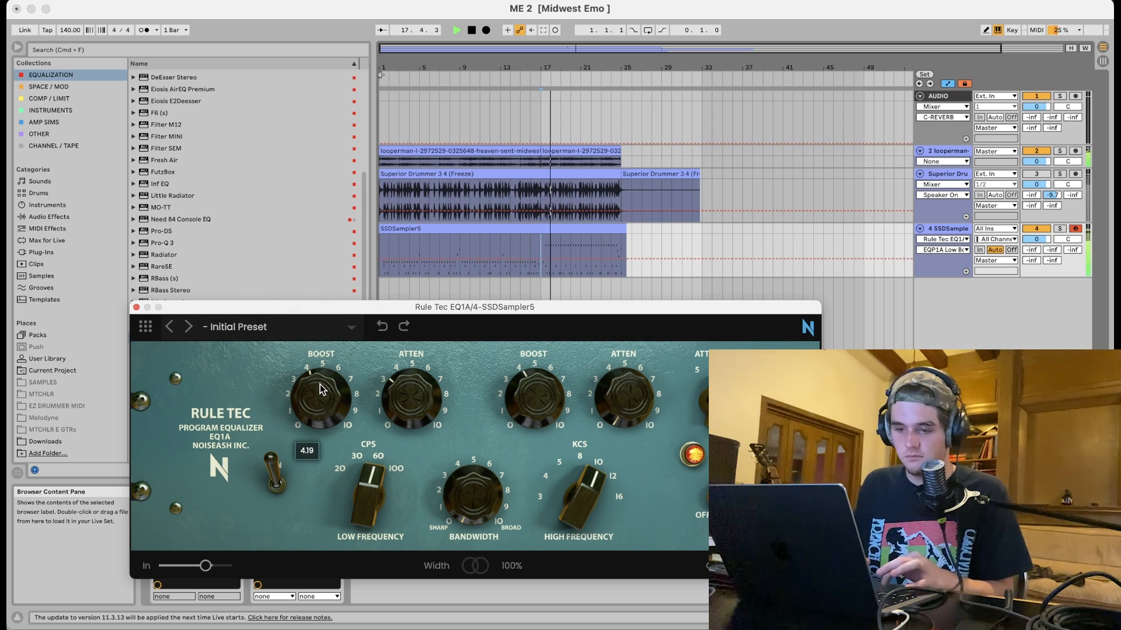
{"action": "left_click", "coordinate": [136, 307]}
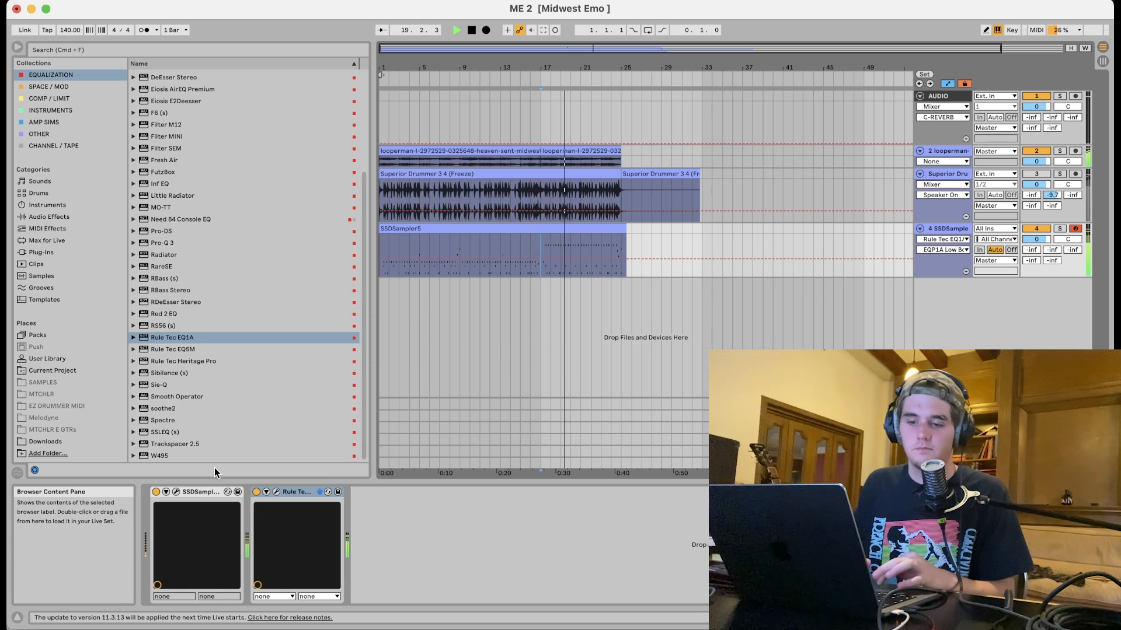
Bypass and re-enable Rule Tec EQ1A to compare the sound.
{"action": "left_click", "coordinate": [257, 494]}
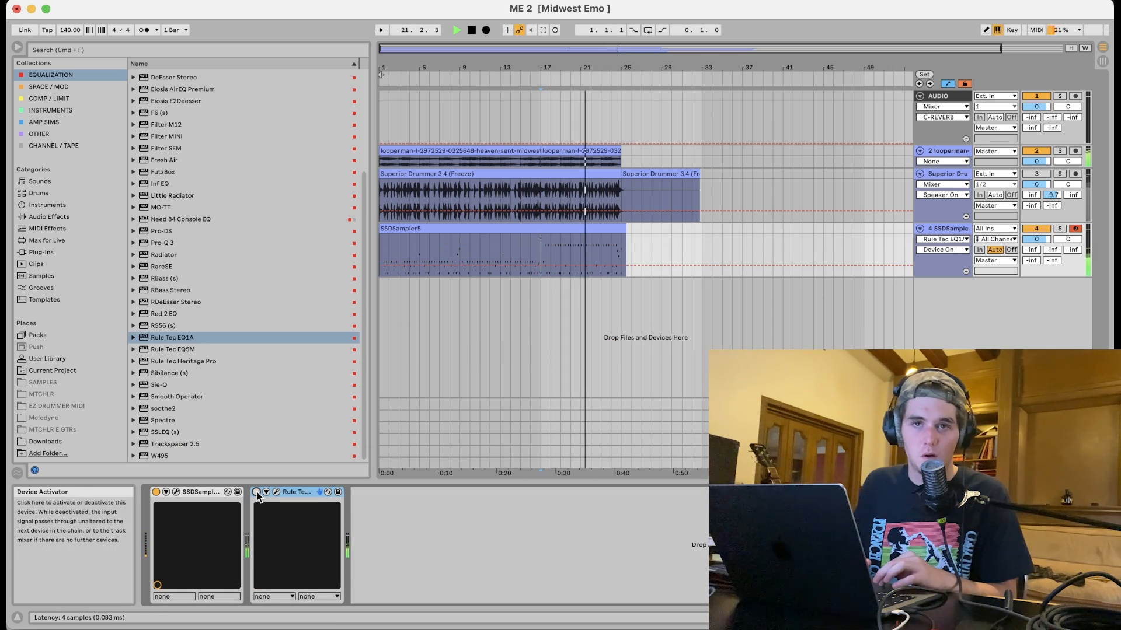
{"action": "left_click", "coordinate": [257, 493]}
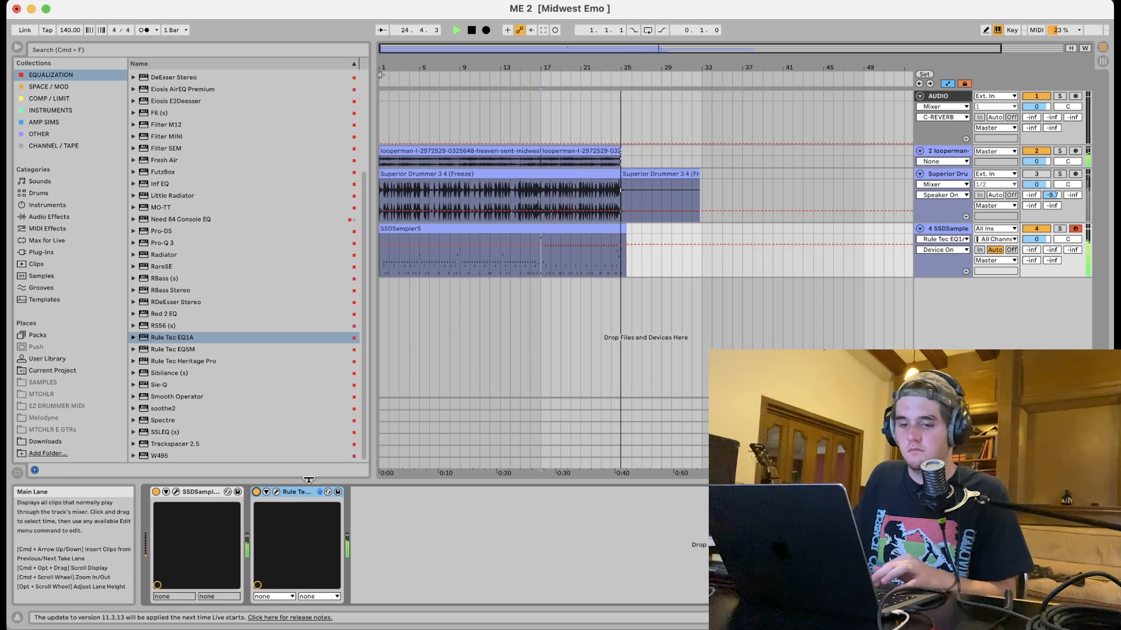
{"action": "key", "text": "space"}
Open SSD5's mixer, raise the Room channel fader to about -6.73, and close the instrument.
{"action": "left_click", "coordinate": [176, 492]}
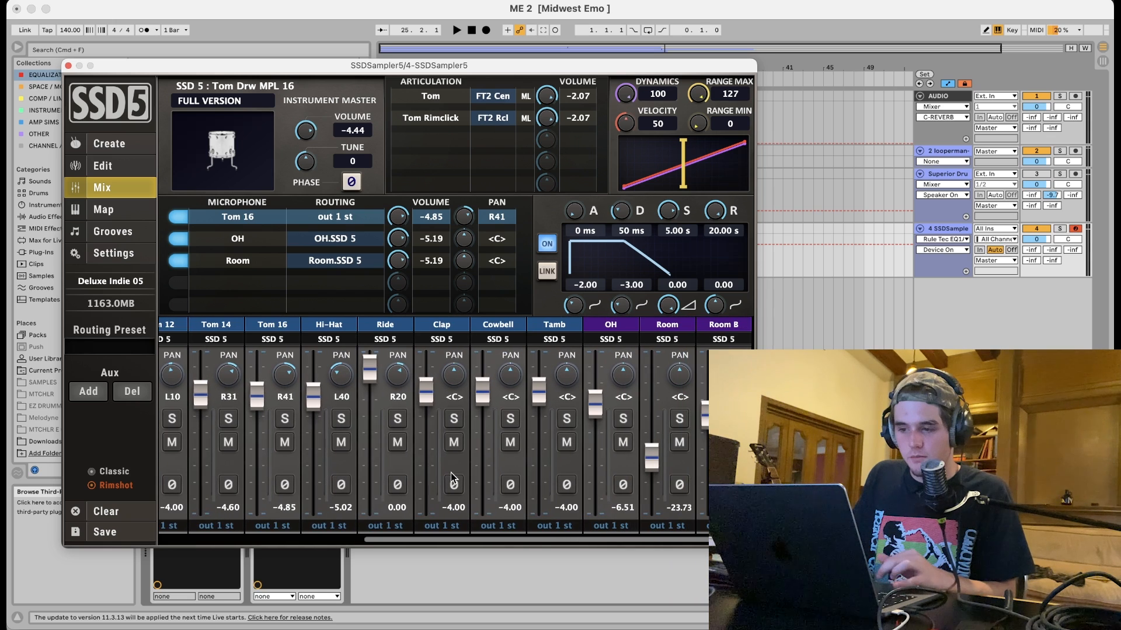
{"action": "key", "text": "space"}
{"action": "left_click_drag", "start_coordinate": [654, 467], "coordinate": [654, 413]}
{"action": "left_click", "coordinate": [678, 420]}
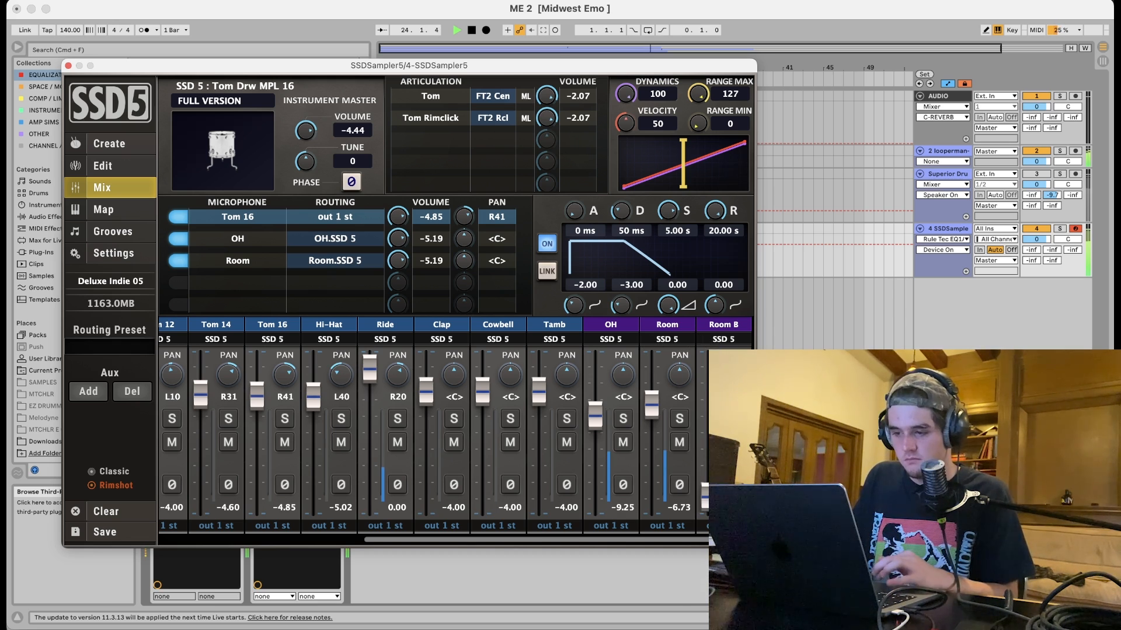
{"action": "left_click", "coordinate": [67, 65]}
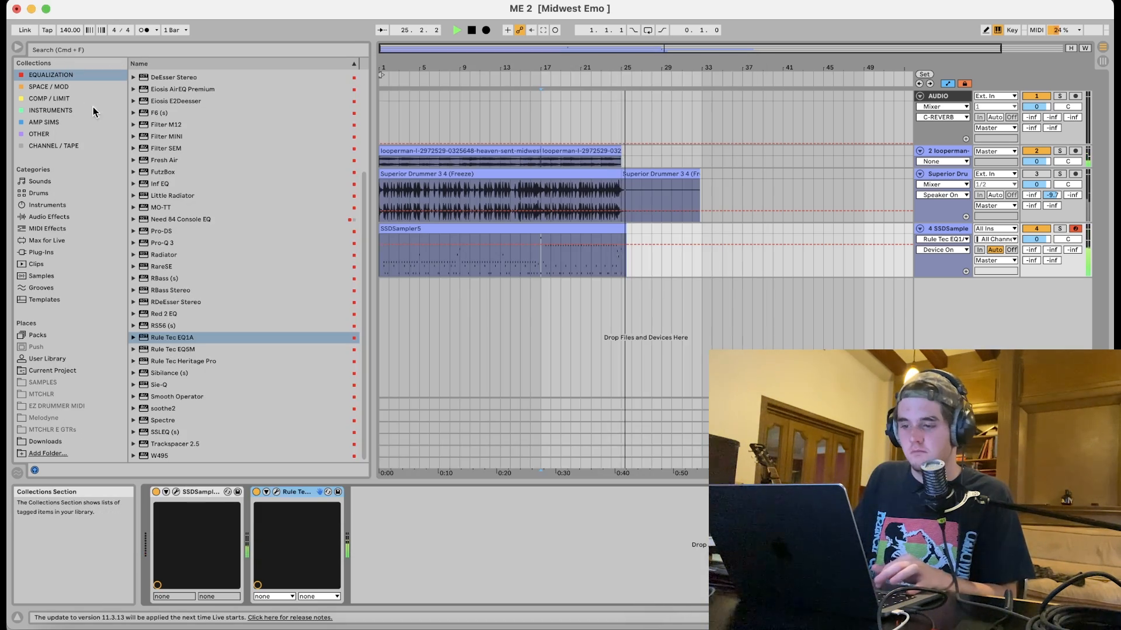
Play from the start and raise the SSDSampler5 track's B-ROOM send to about -11.0 dB.
{"action": "key", "text": "space"}
{"action": "left_click", "coordinate": [383, 261]}
{"action": "key", "text": "space"}
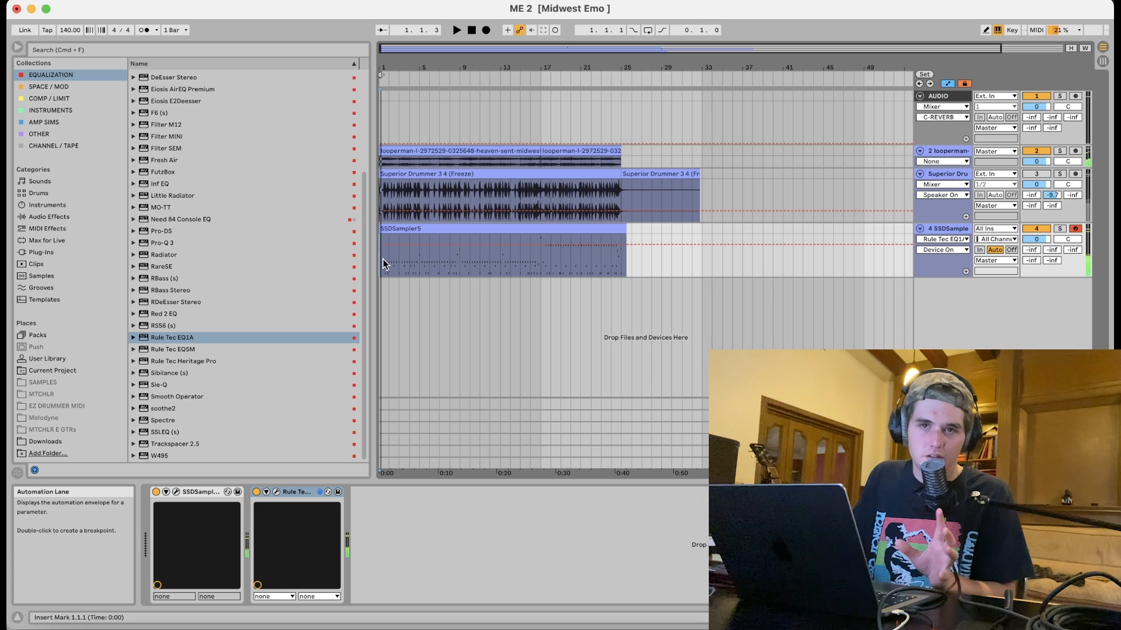
{"action": "left_click", "coordinate": [1073, 251]}
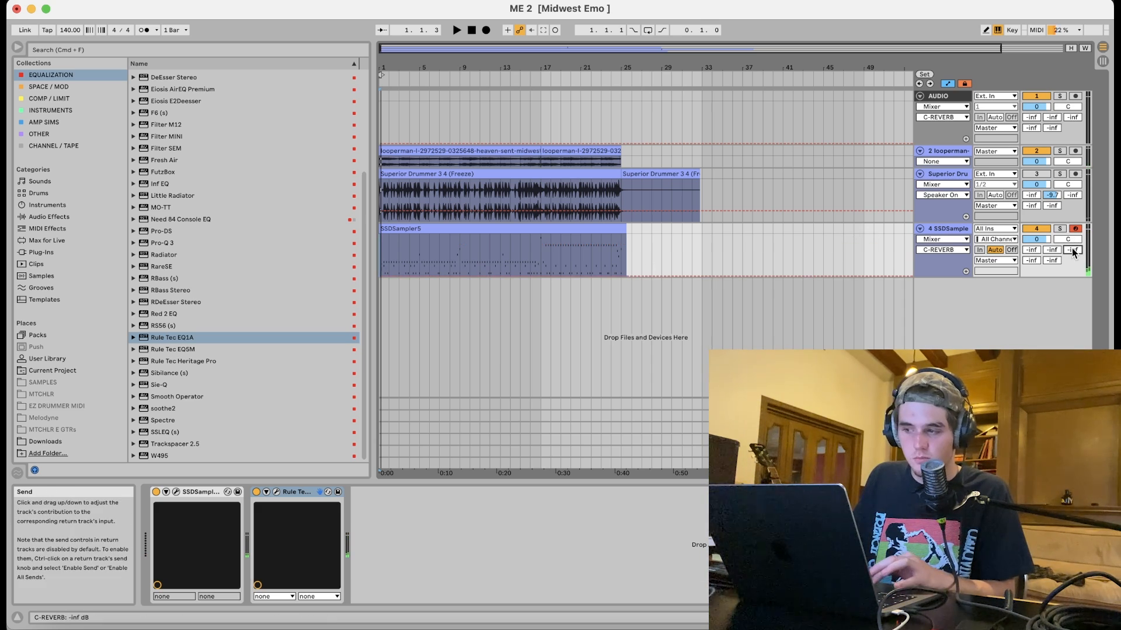
{"action": "key", "text": "space"}
{"action": "left_click_drag", "start_coordinate": [1052, 250], "coordinate": [1051, 203]}
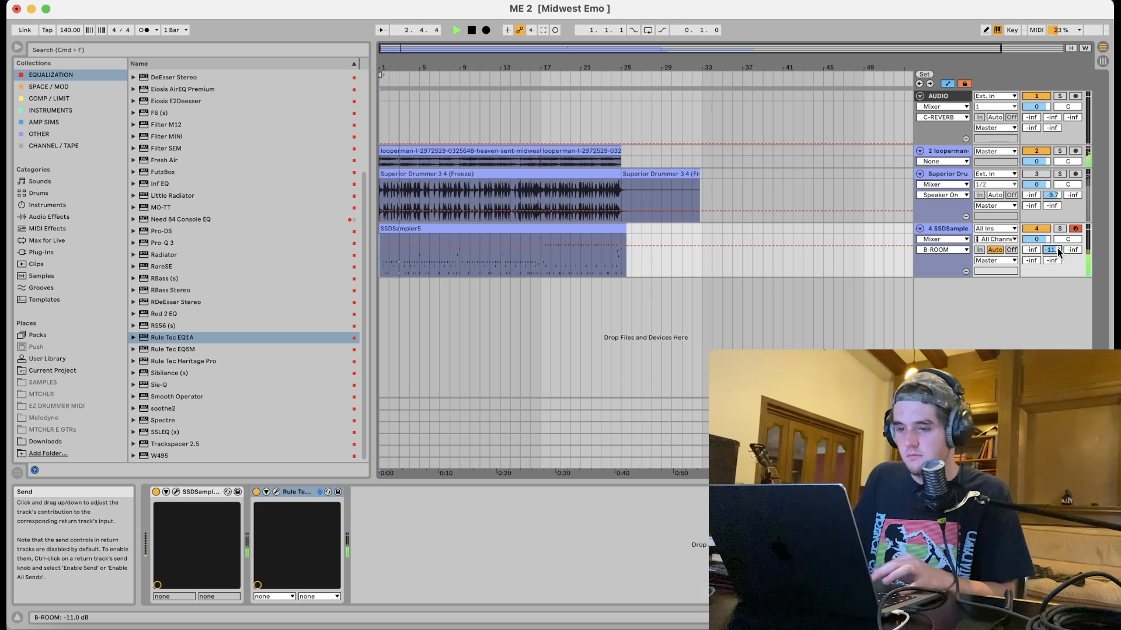
Add the CLA-76 (s) compressor from the Comp / Limit collection after Rule Tec EQ1A on the SSDSampler5 track.
{"action": "key", "text": "space"}
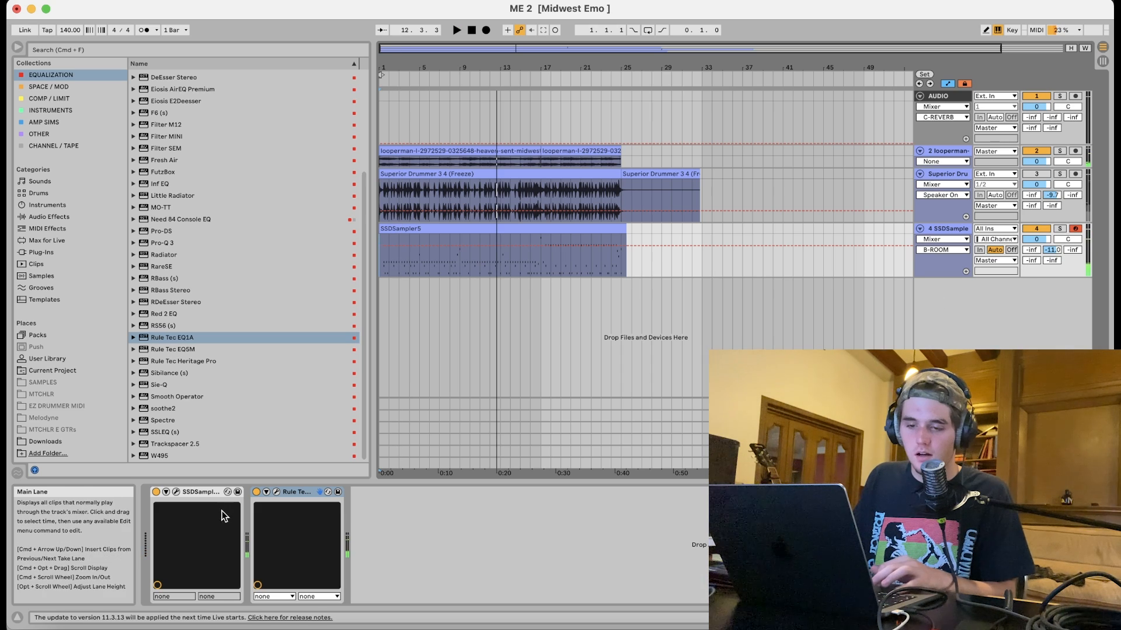
{"action": "left_click", "coordinate": [50, 87]}
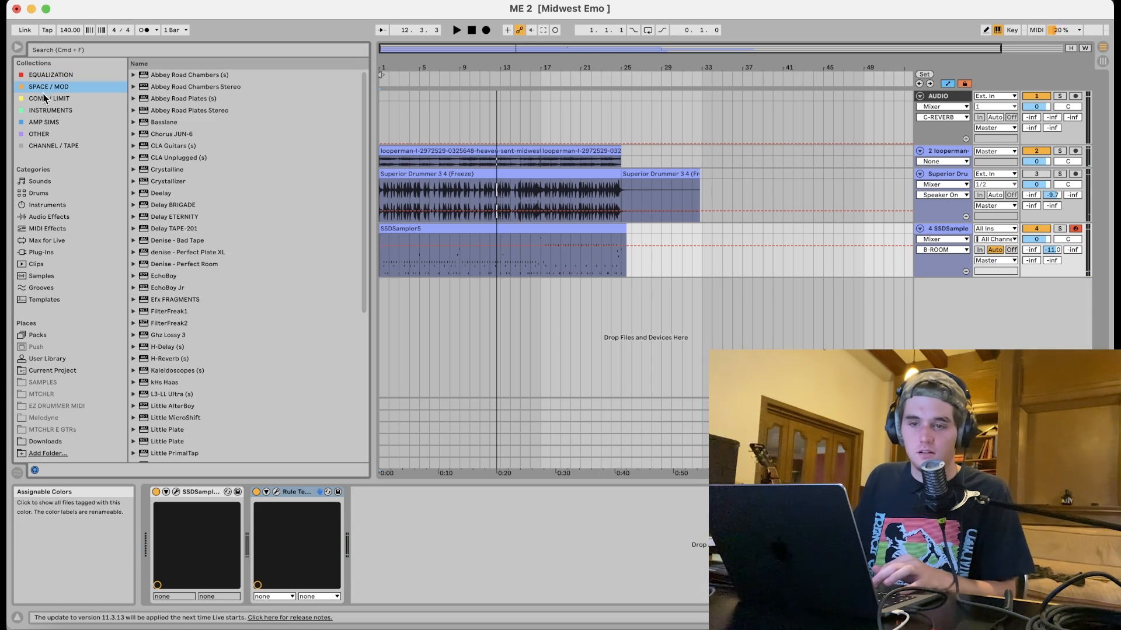
{"action": "left_click", "coordinate": [48, 98]}
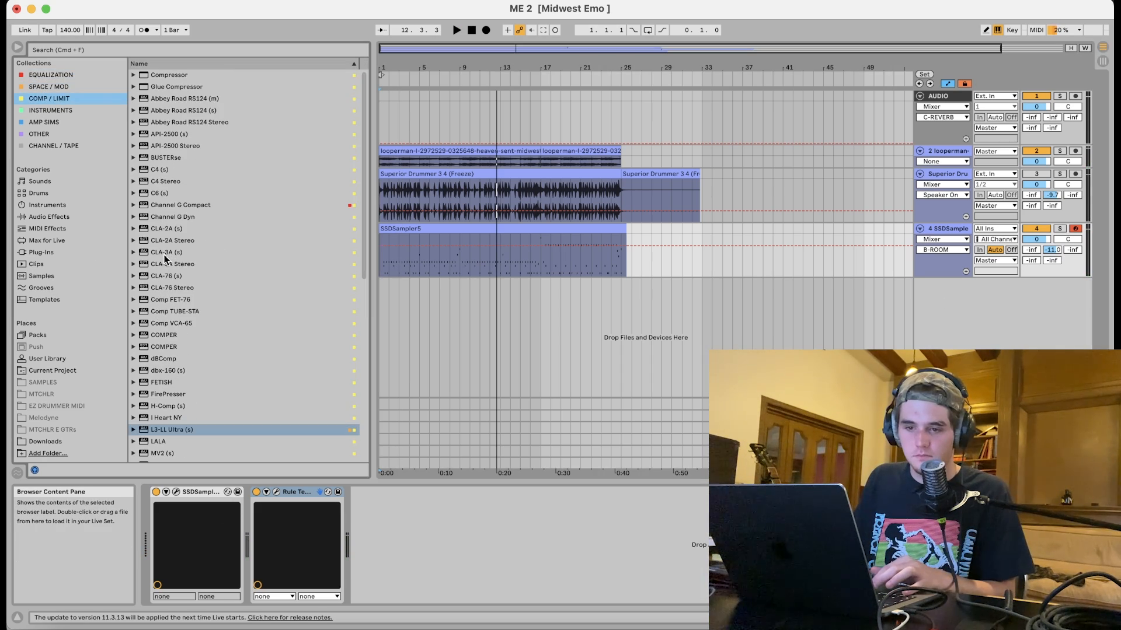
{"action": "left_click_drag", "start_coordinate": [168, 275], "coordinate": [257, 534]}
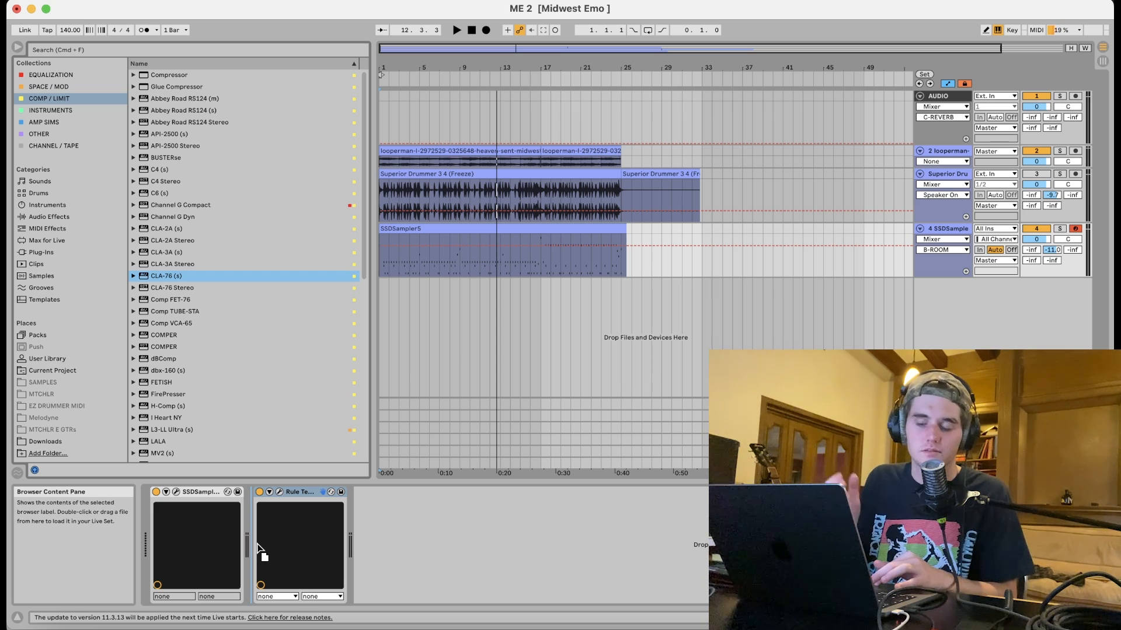
Open CLA-76, play the song, and adjust the attack, release and input knobs, selecting the Bluey revision.
{"action": "left_click_drag", "start_coordinate": [258, 561], "coordinate": [251, 551]}
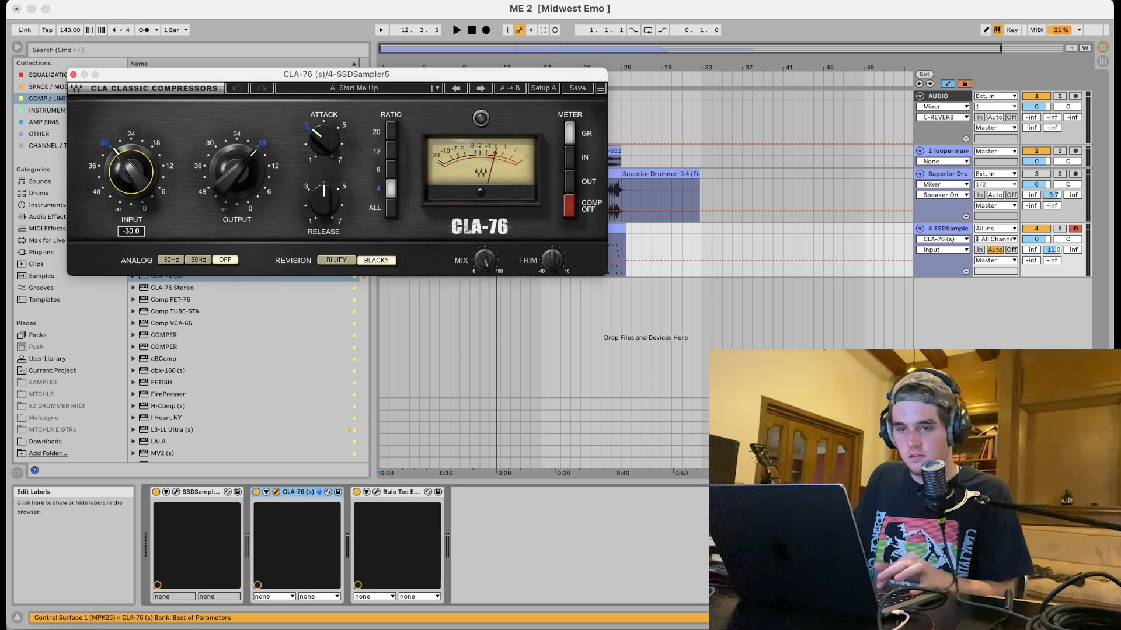
{"action": "key", "text": "space"}
{"action": "left_click_drag", "start_coordinate": [324, 140], "coordinate": [324, 90]}
{"action": "left_click_drag", "start_coordinate": [324, 208], "coordinate": [323, 158]}
{"action": "left_click", "coordinate": [150, 175]}
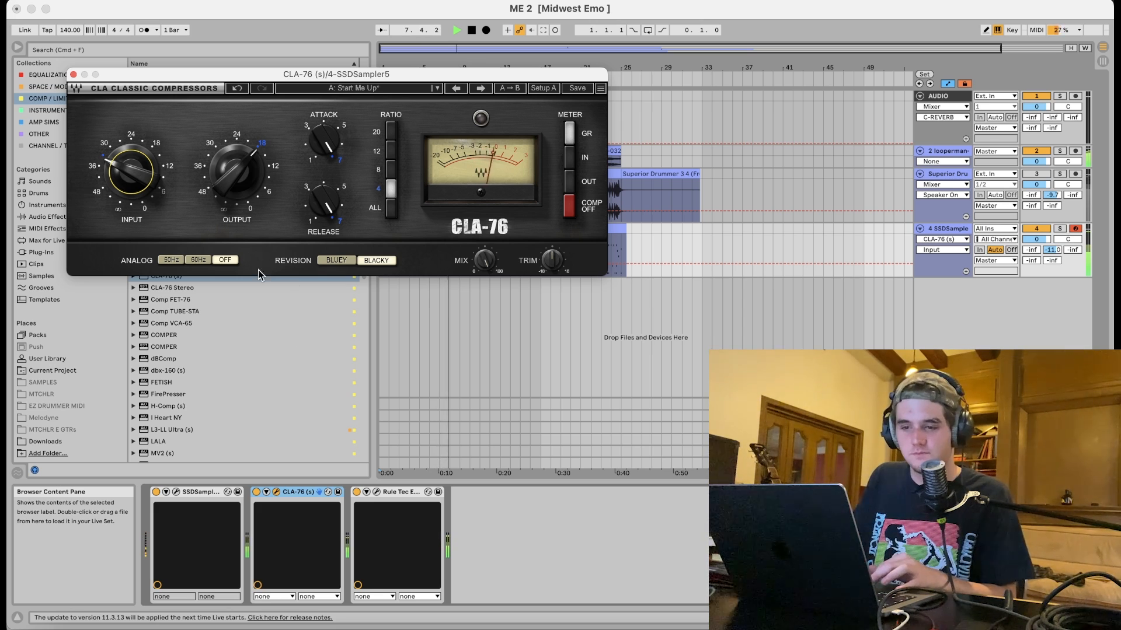
{"action": "left_click", "coordinate": [329, 262]}
{"action": "key", "text": "space"}
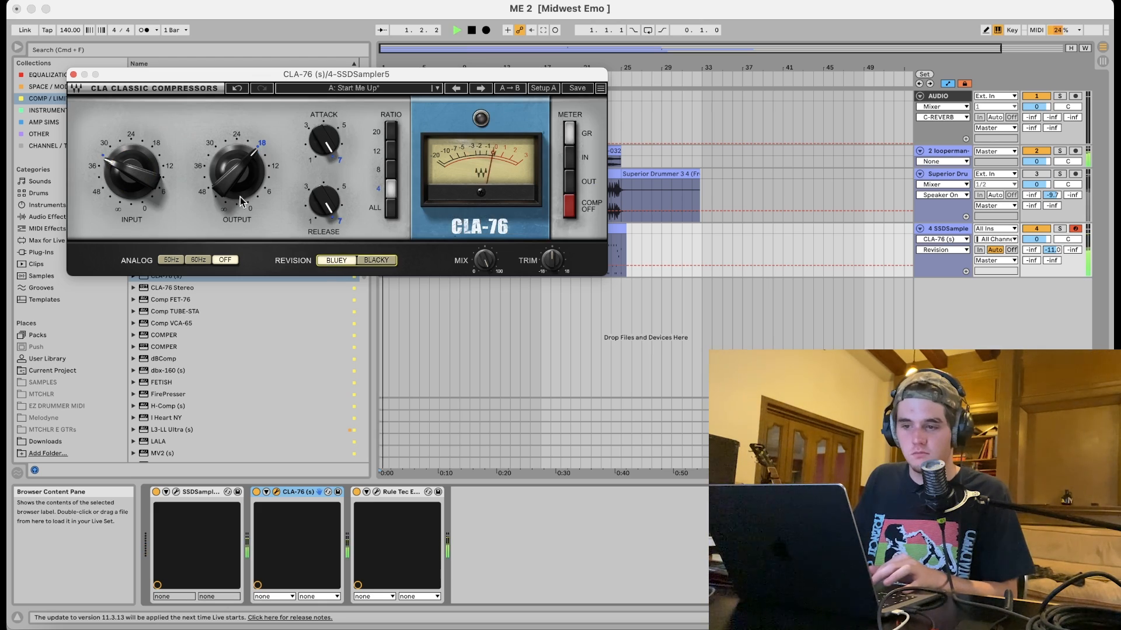
Switch CLA-76 to the Blacky revision and close the plugin window.
{"action": "mouse_move", "coordinate": [238, 195]}
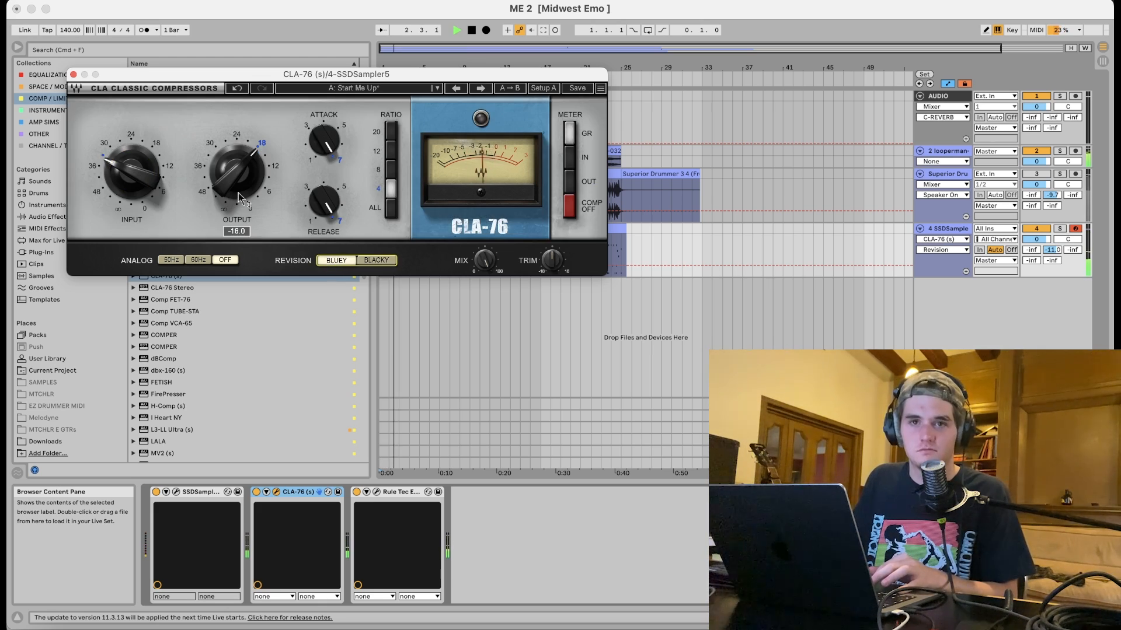
{"action": "left_click", "coordinate": [378, 261]}
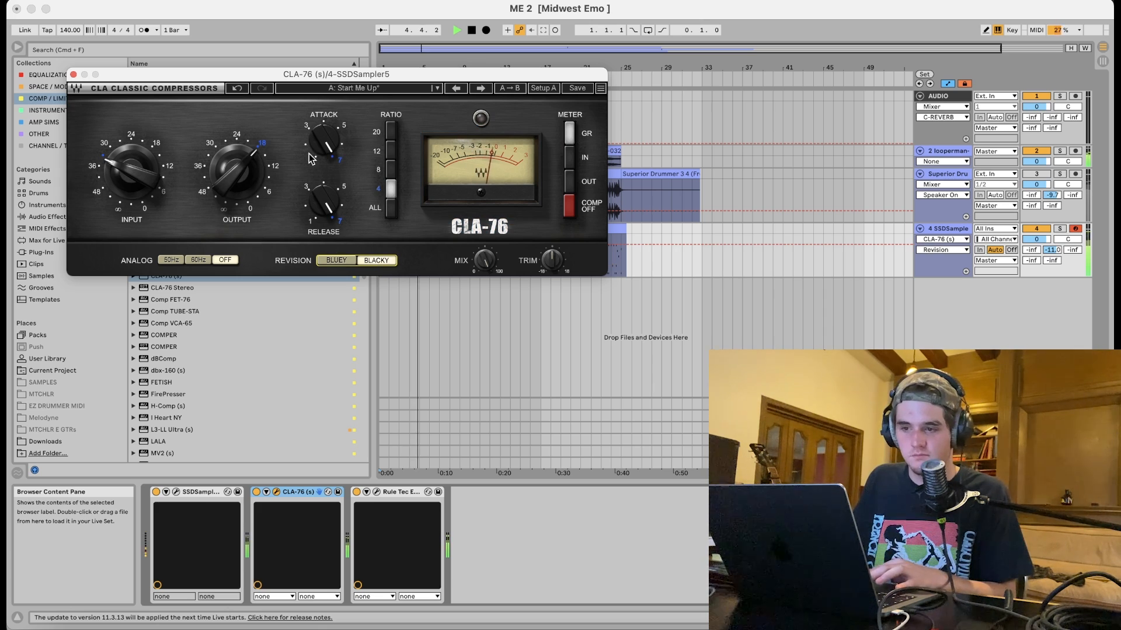
{"action": "key", "text": "super+k"}
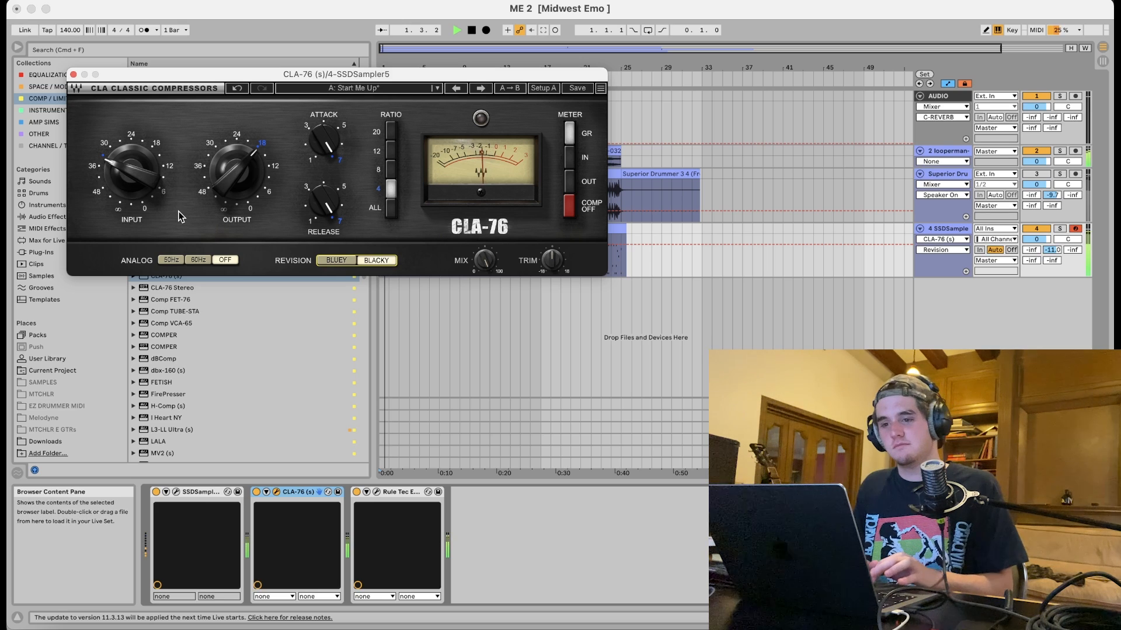
{"action": "left_click", "coordinate": [73, 74]}
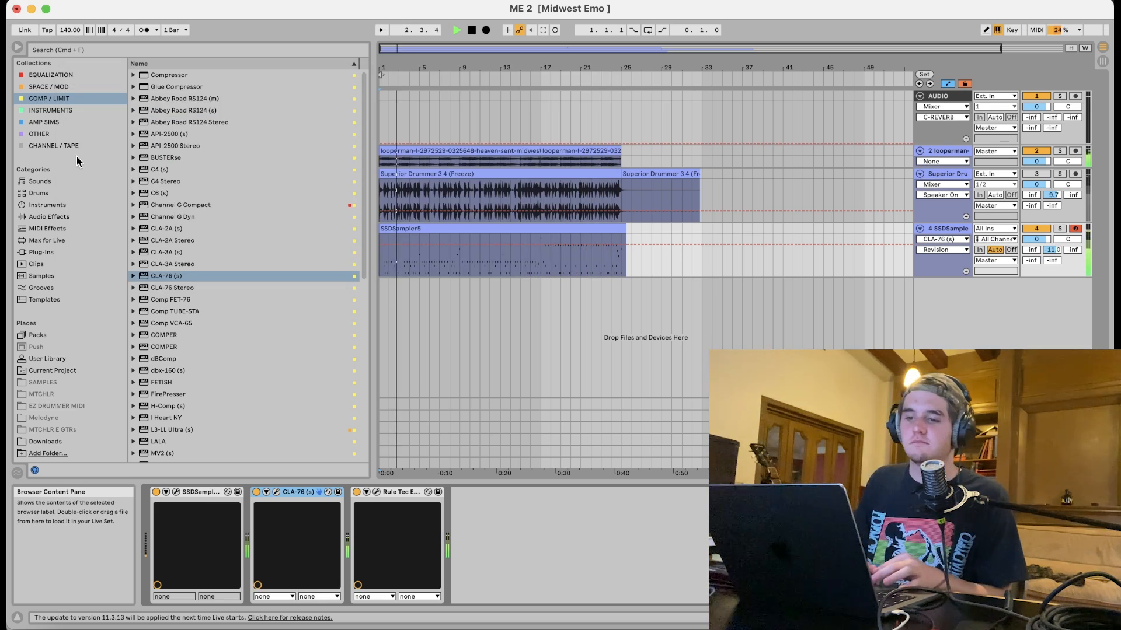
Freeze the SSDSampler5 track.
{"action": "right_click", "coordinate": [948, 229]}
{"action": "left_click", "coordinate": [962, 300]}
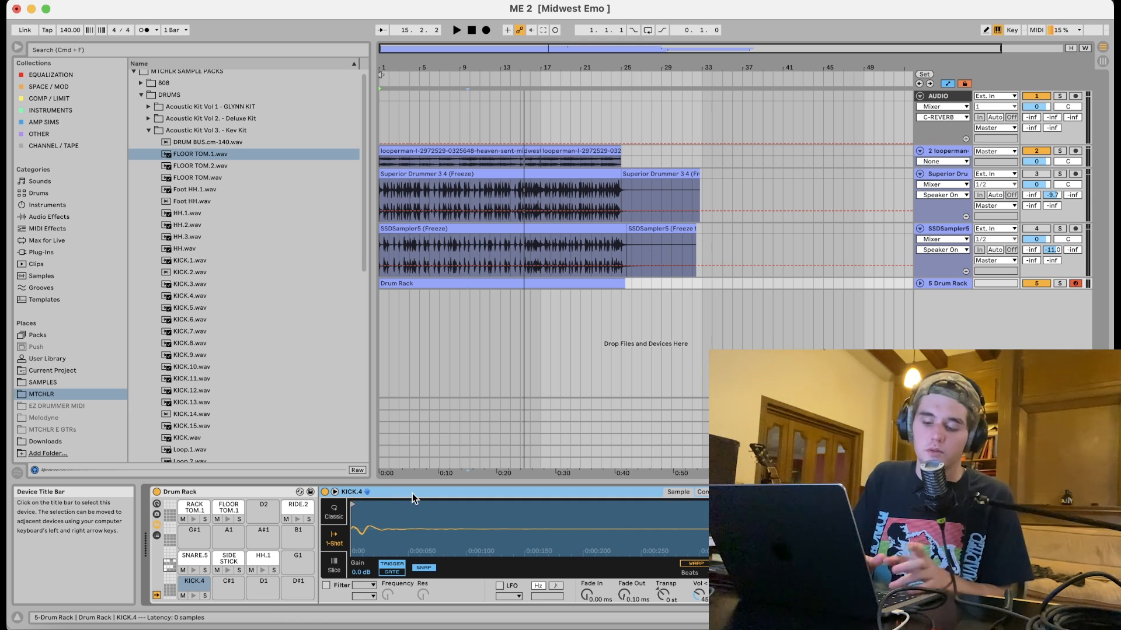
Group the KICK.4 pad into an Instrument Rack, add KICK.1 through KICK.15 as chains, and delete the original KICK.4 chain.
{"action": "left_click", "coordinate": [412, 493]}
{"action": "key", "text": "super+g"}
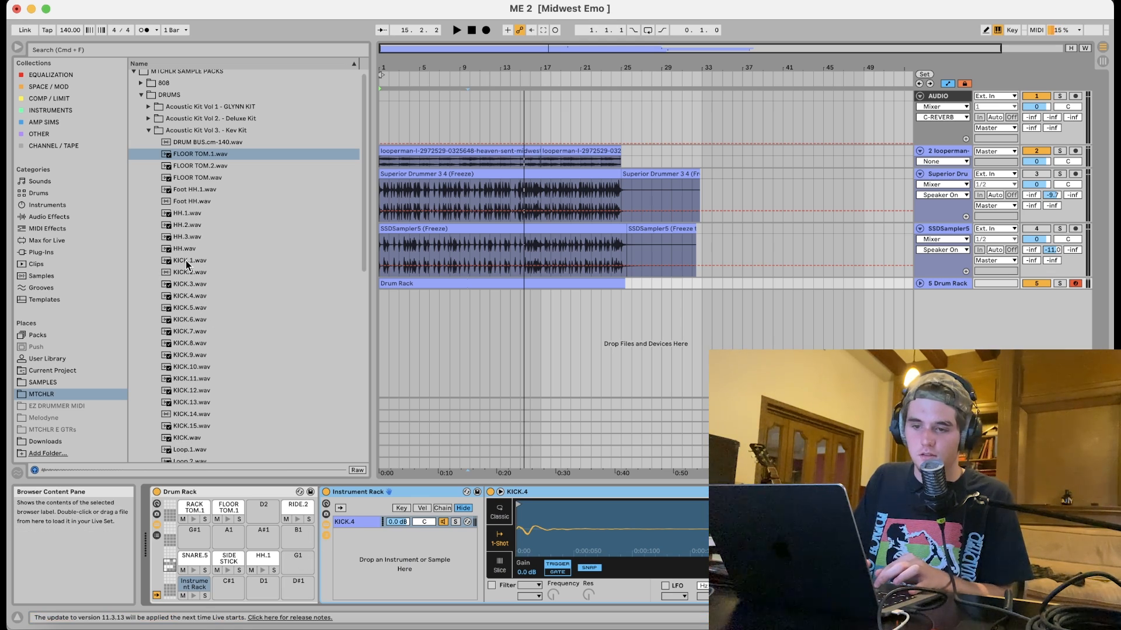
{"action": "left_click", "coordinate": [183, 261]}
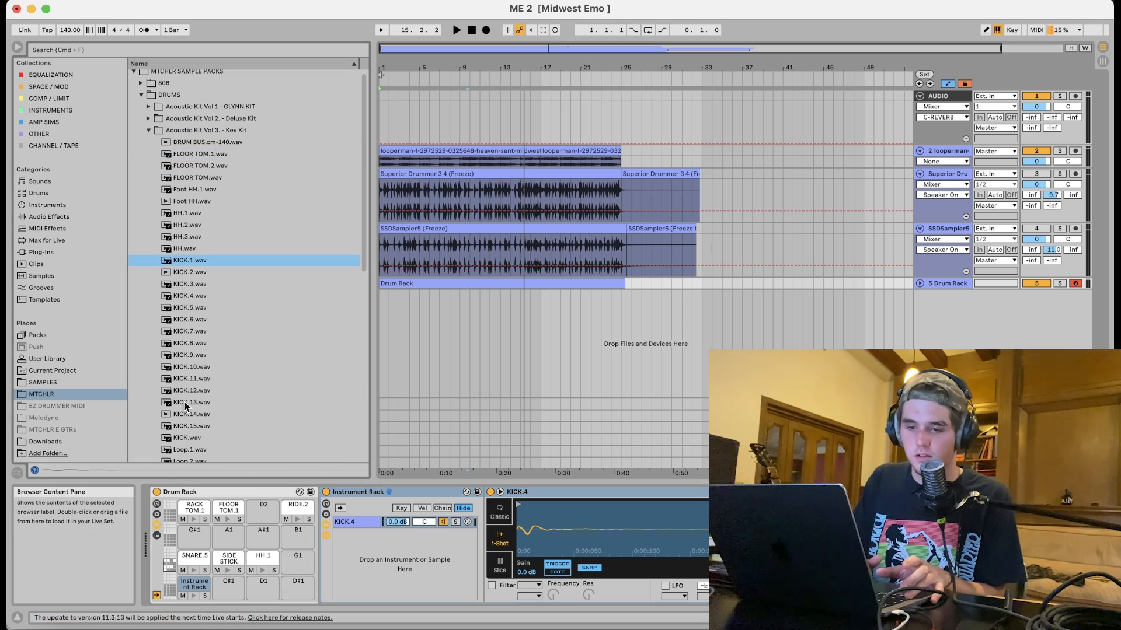
{"action": "left_click", "coordinate": [187, 425], "text": "shift"}
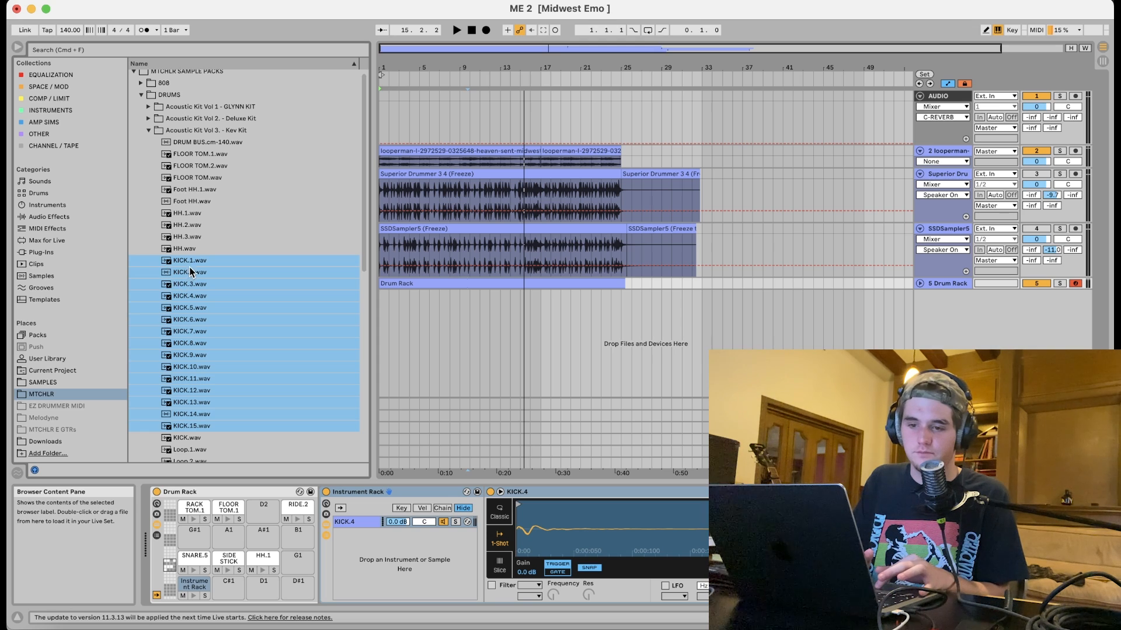
{"action": "left_click_drag", "start_coordinate": [194, 260], "coordinate": [386, 575]}
{"action": "left_click", "coordinate": [369, 524]}
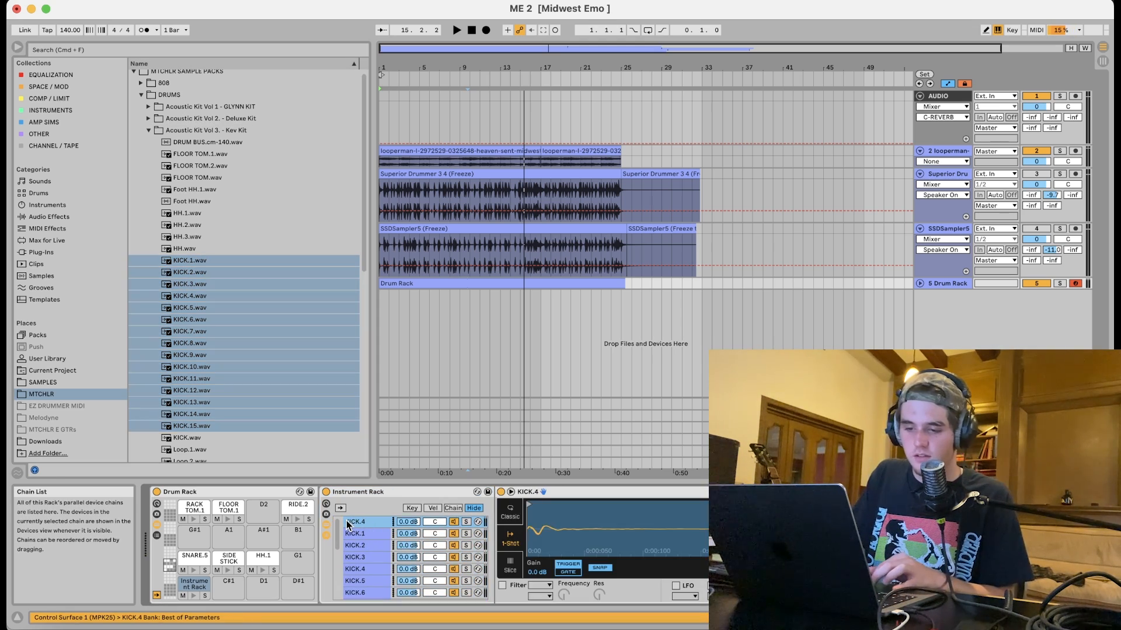
{"action": "key", "text": "Delete"}
Show the velocity zones and distribute them equally across the kick chains, then play and stop to audition.
{"action": "left_click", "coordinate": [434, 509]}
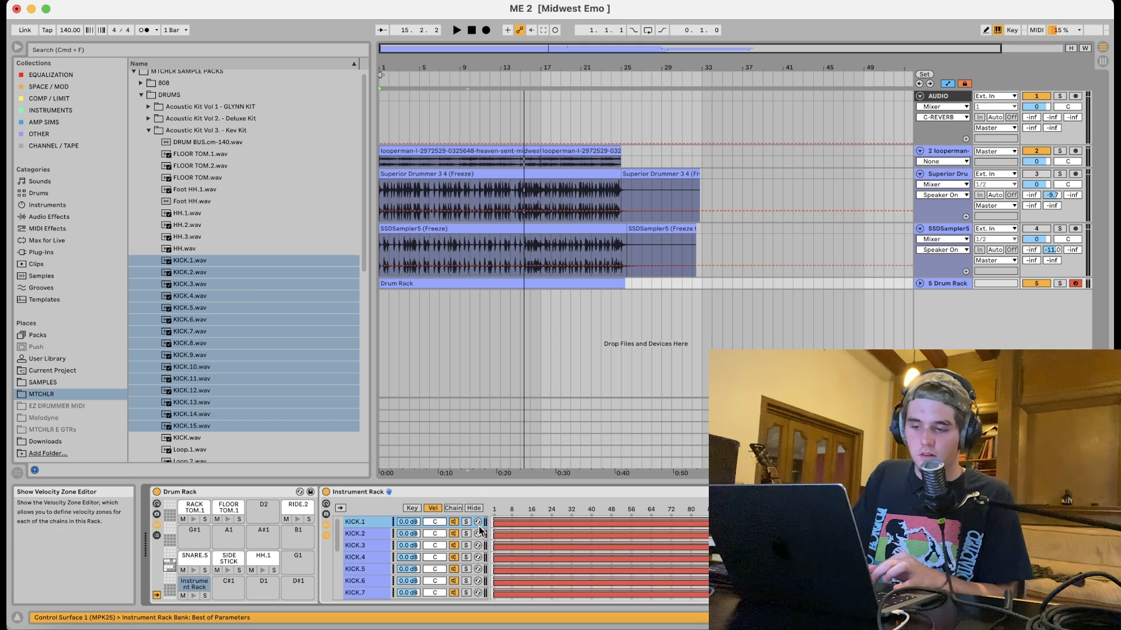
{"action": "right_click", "coordinate": [502, 535]}
{"action": "left_click", "coordinate": [509, 559]}
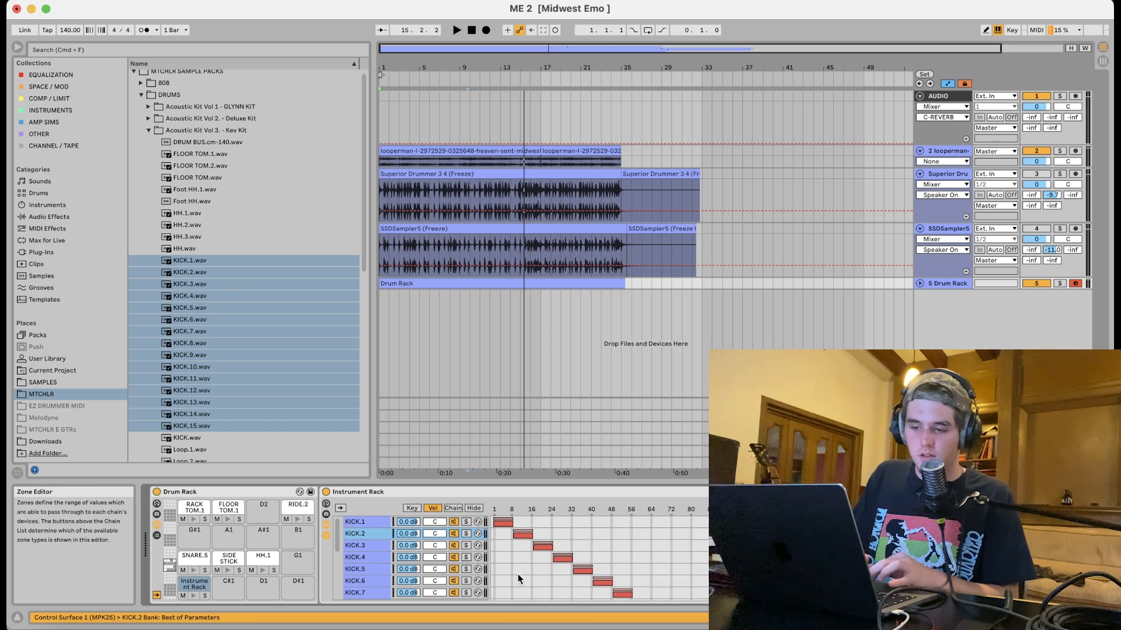
{"action": "scroll", "coordinate": [568, 581], "scroll_direction": "down", "scroll_amount": 3}
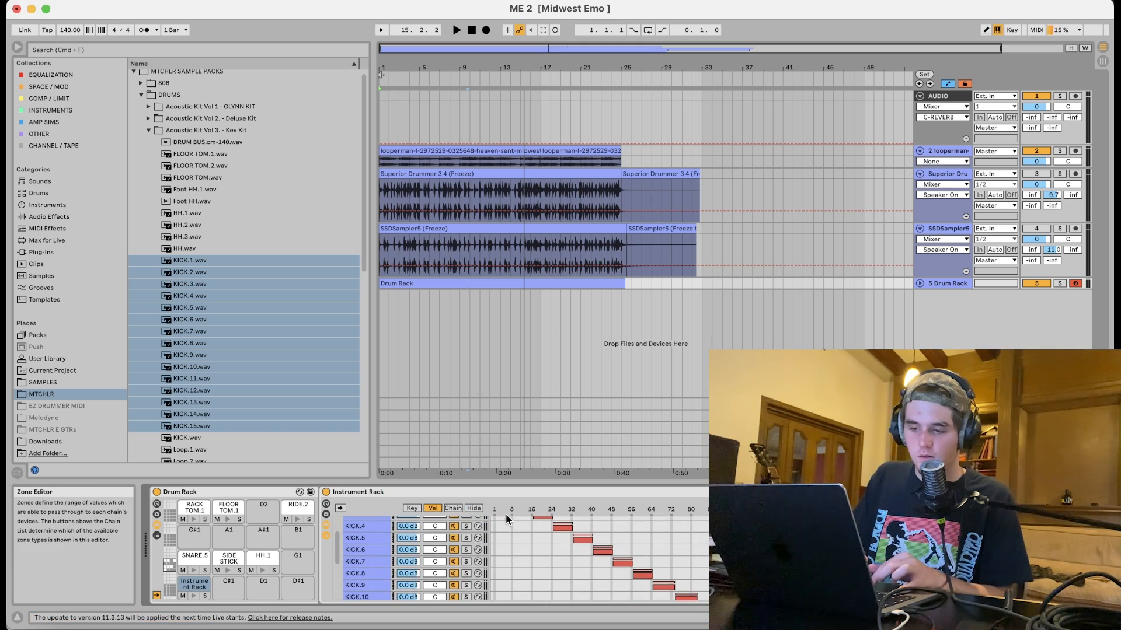
{"action": "scroll", "coordinate": [593, 559], "scroll_direction": "up", "scroll_amount": 3}
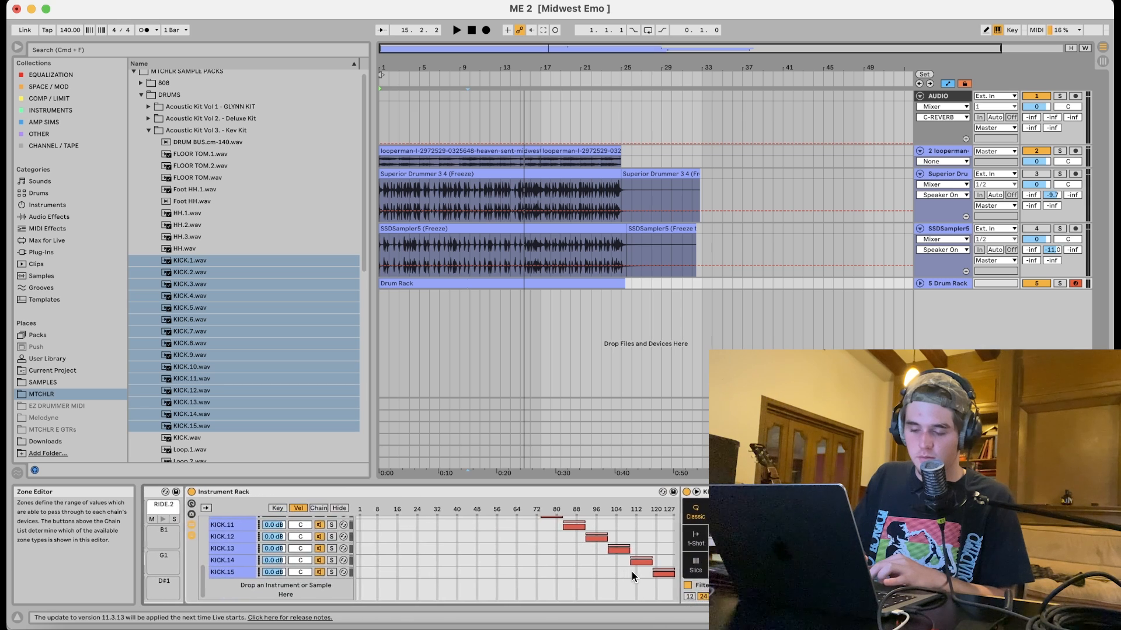
{"action": "key", "text": "space"}
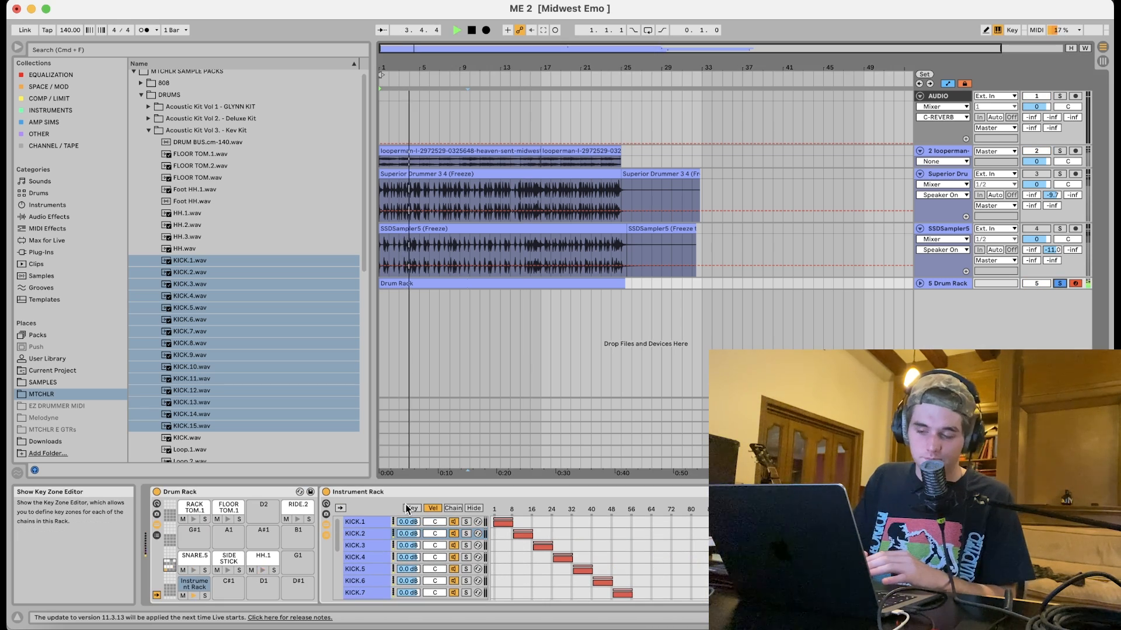
{"action": "key", "text": "space"}
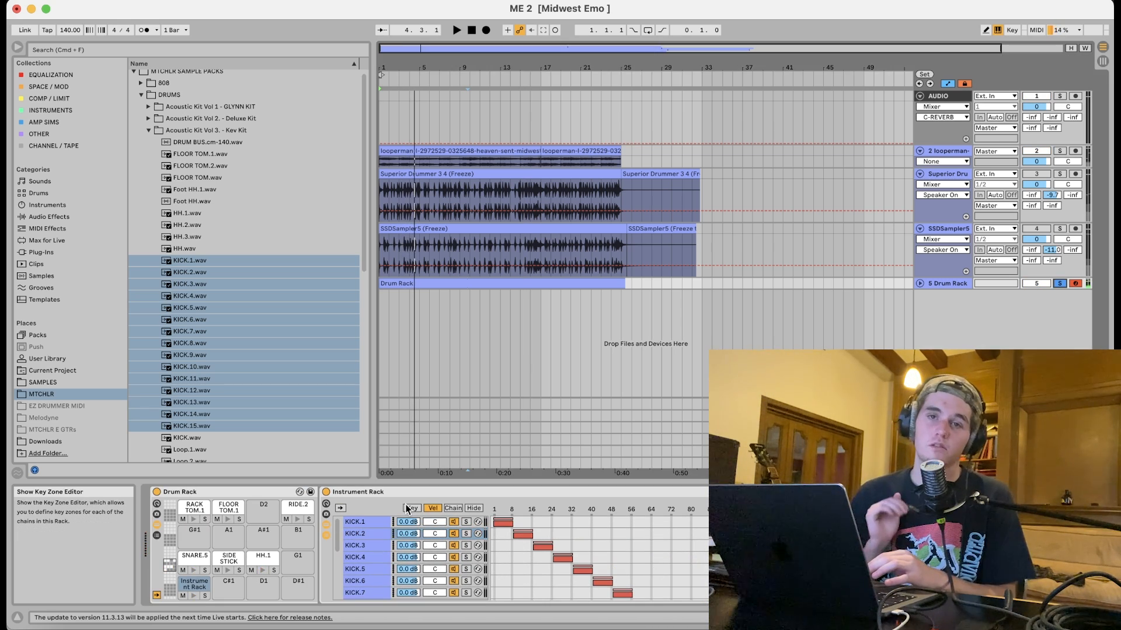
Select all kick chains and set their volume to 6.0 dB.
{"action": "left_click", "coordinate": [369, 525]}
{"action": "left_click", "coordinate": [1059, 617]}
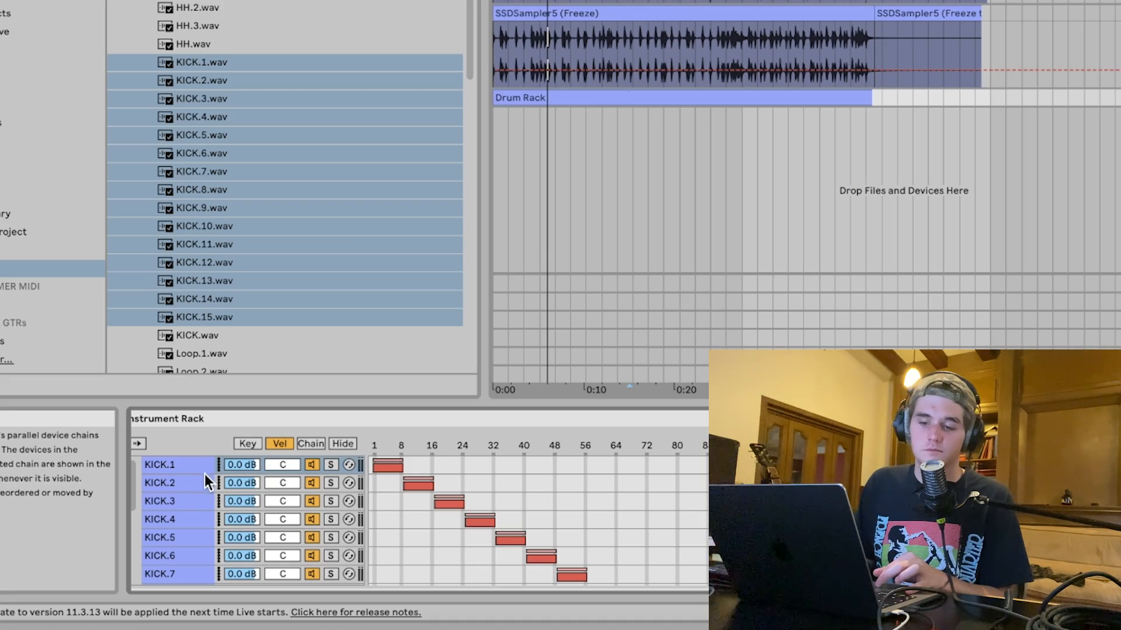
{"action": "left_click", "coordinate": [194, 468]}
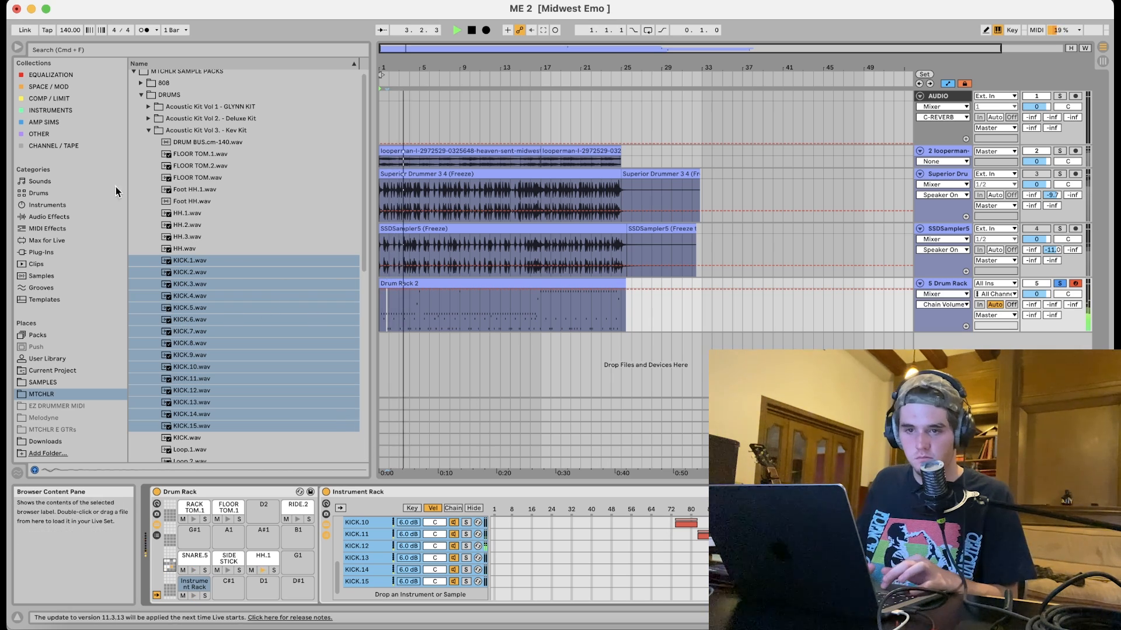
Add Rule Tec EQ1A from the Equalization collection to the Drum Rack track.
{"action": "left_click", "coordinate": [53, 74]}
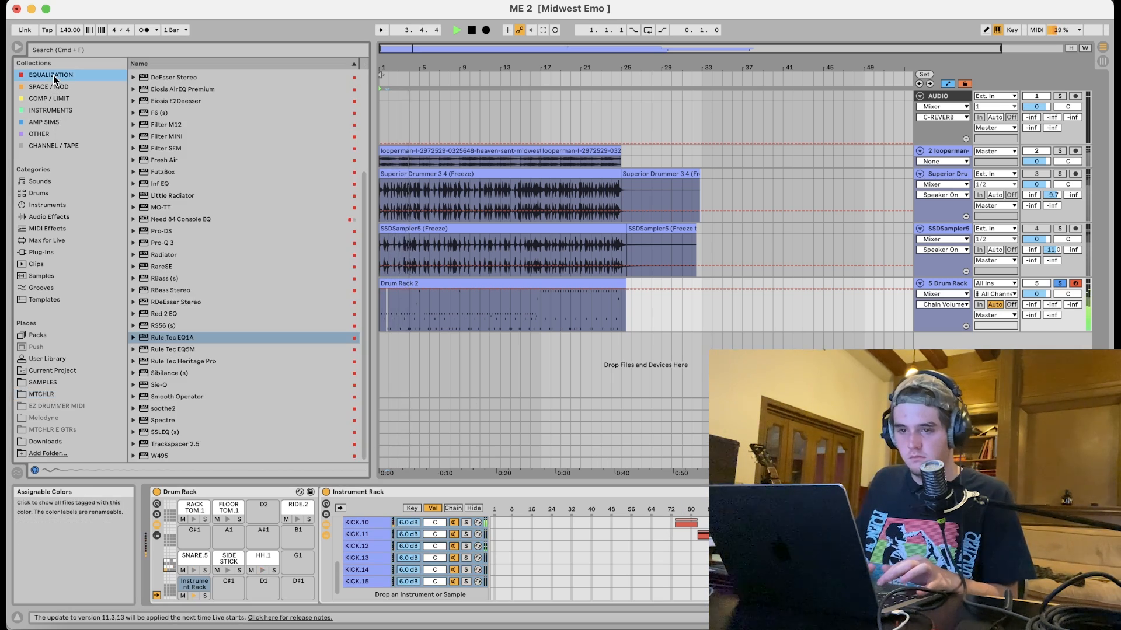
{"action": "left_click", "coordinate": [159, 341]}
{"action": "key", "text": "Return"}
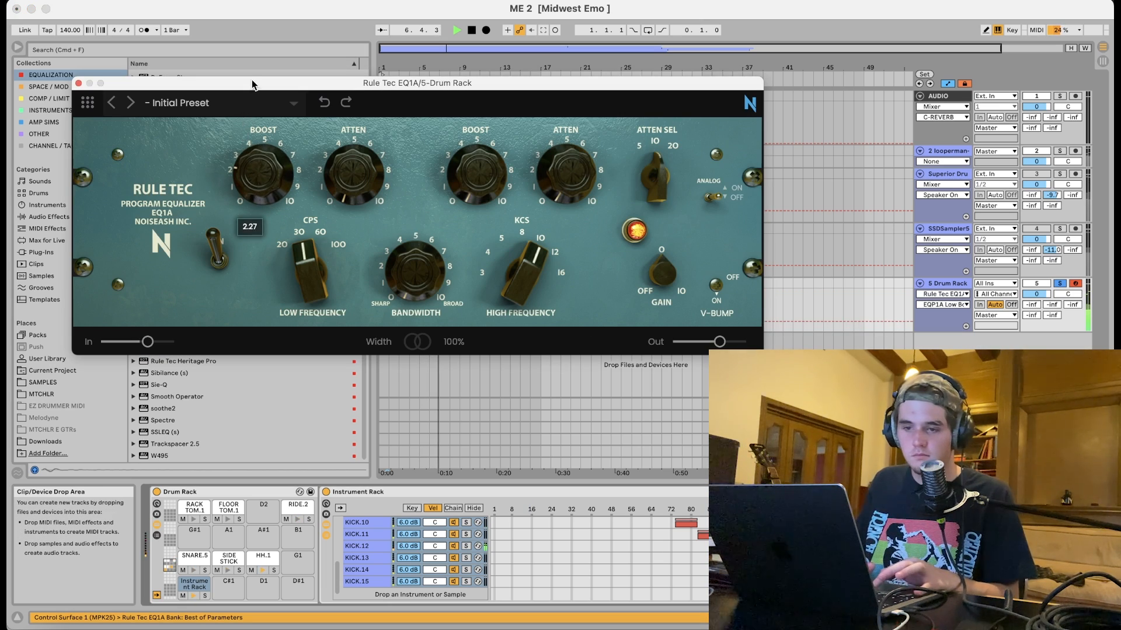
Raise the EQ1A low boost to about 2.56, change the low-frequency CPS, boost the high band, and close the plugin.
{"action": "left_click_drag", "start_coordinate": [253, 85], "coordinate": [253, 75]}
{"action": "left_click_drag", "start_coordinate": [341, 191], "coordinate": [314, 133]}
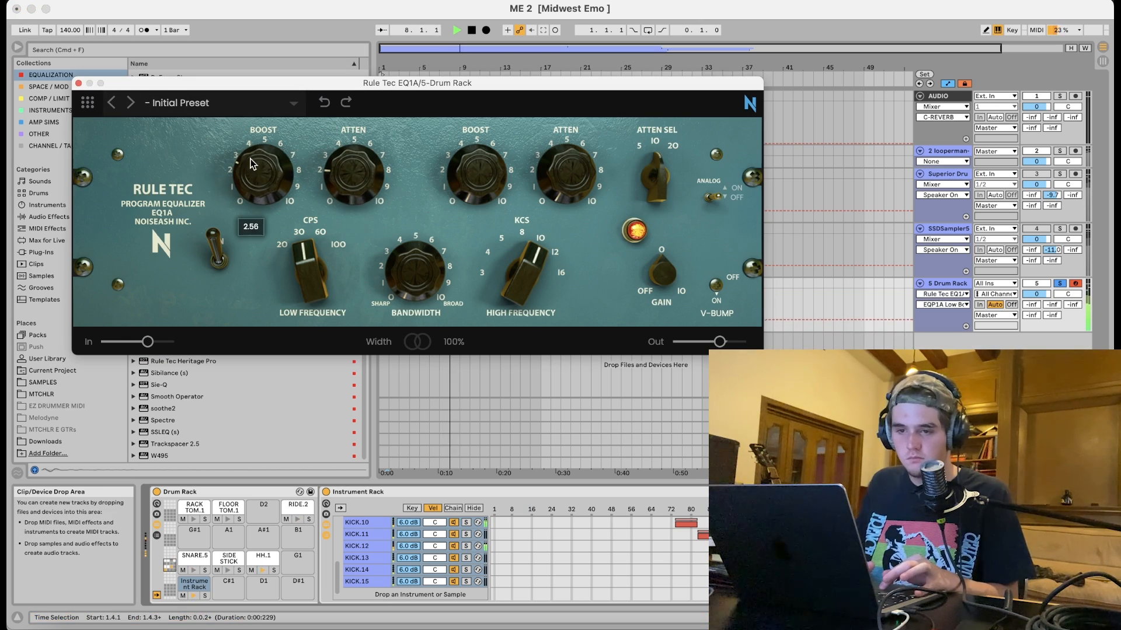
{"action": "left_click_drag", "start_coordinate": [252, 163], "coordinate": [252, 159]}
{"action": "left_click_drag", "start_coordinate": [301, 219], "coordinate": [306, 190]}
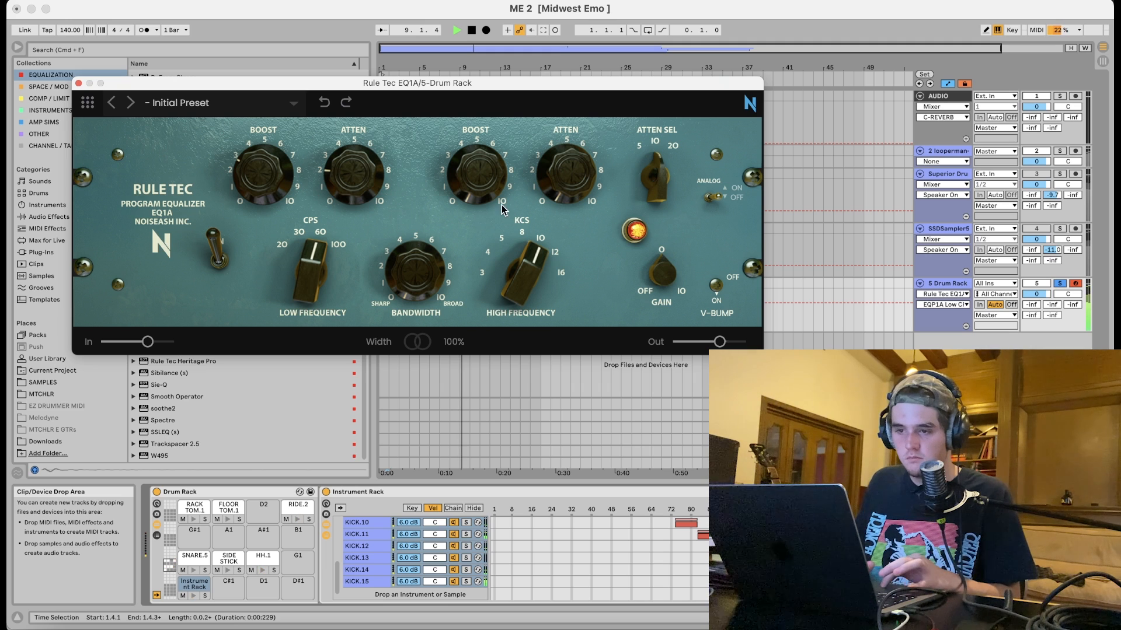
{"action": "left_click_drag", "start_coordinate": [502, 205], "coordinate": [485, 108]}
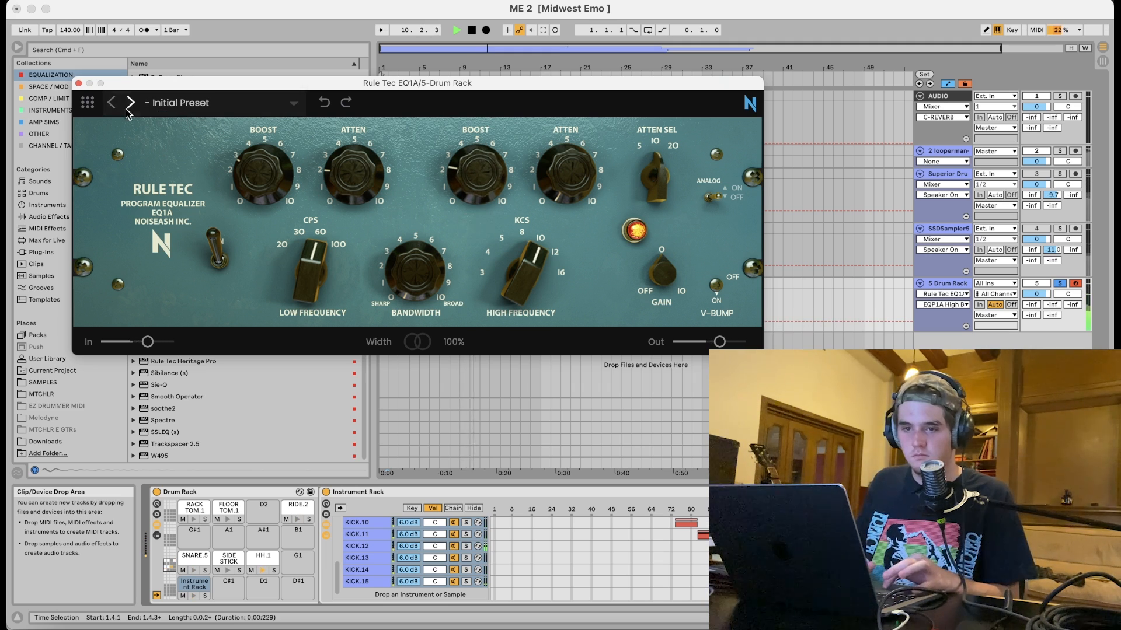
{"action": "left_click", "coordinate": [79, 84]}
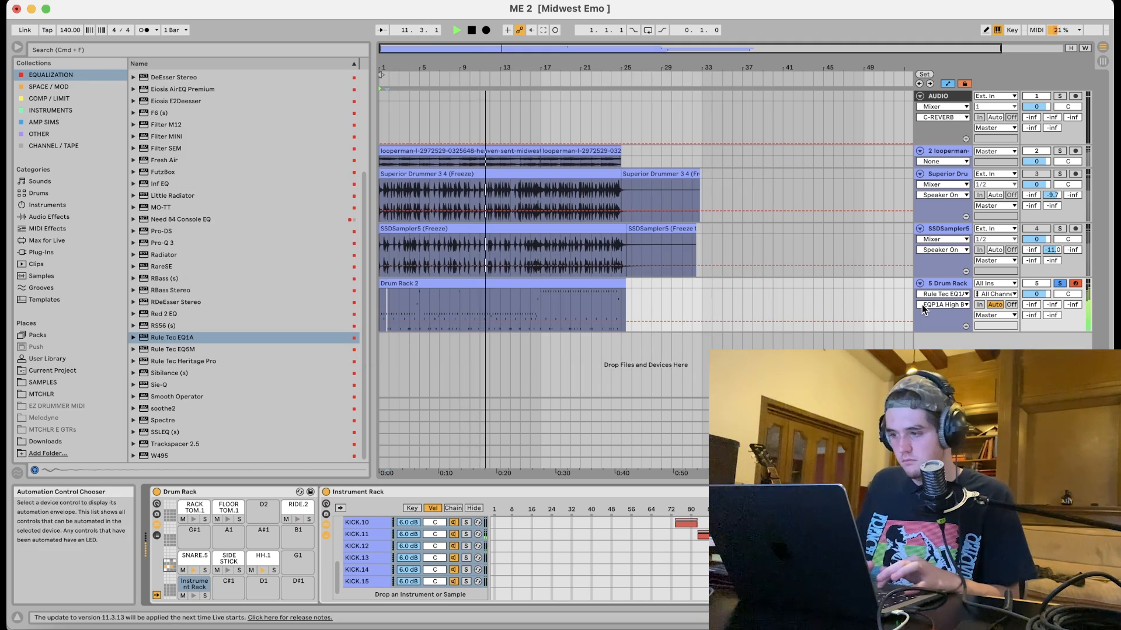
Raise the Drum Rack track's B-ROOM send to about -13.7 dB.
{"action": "left_click_drag", "start_coordinate": [1073, 304], "coordinate": [1052, 271]}
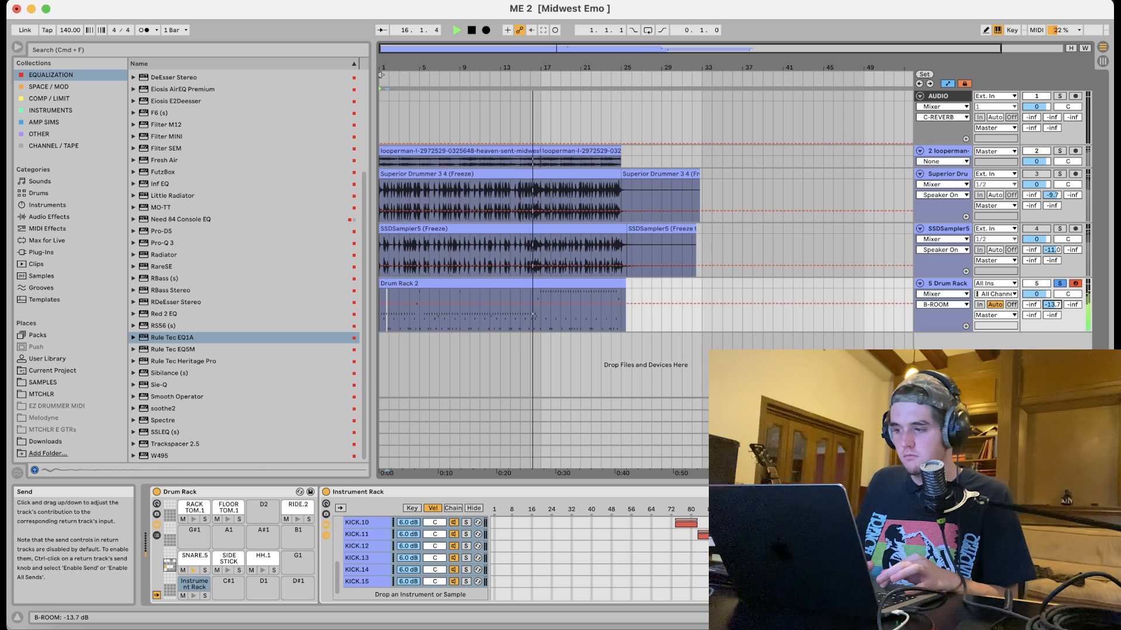
Add FabFilter Saturn 2 from the Other collection to the Drum Rack track and close its window.
{"action": "left_click", "coordinate": [942, 416]}
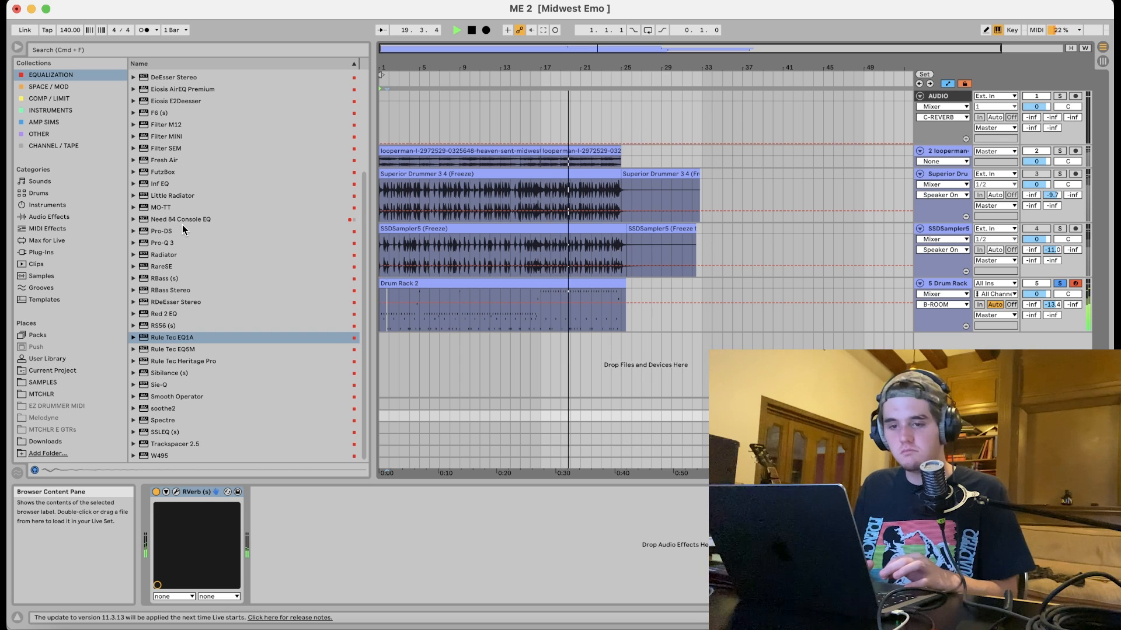
{"action": "left_click", "coordinate": [39, 134]}
{"action": "left_click", "coordinate": [166, 276]}
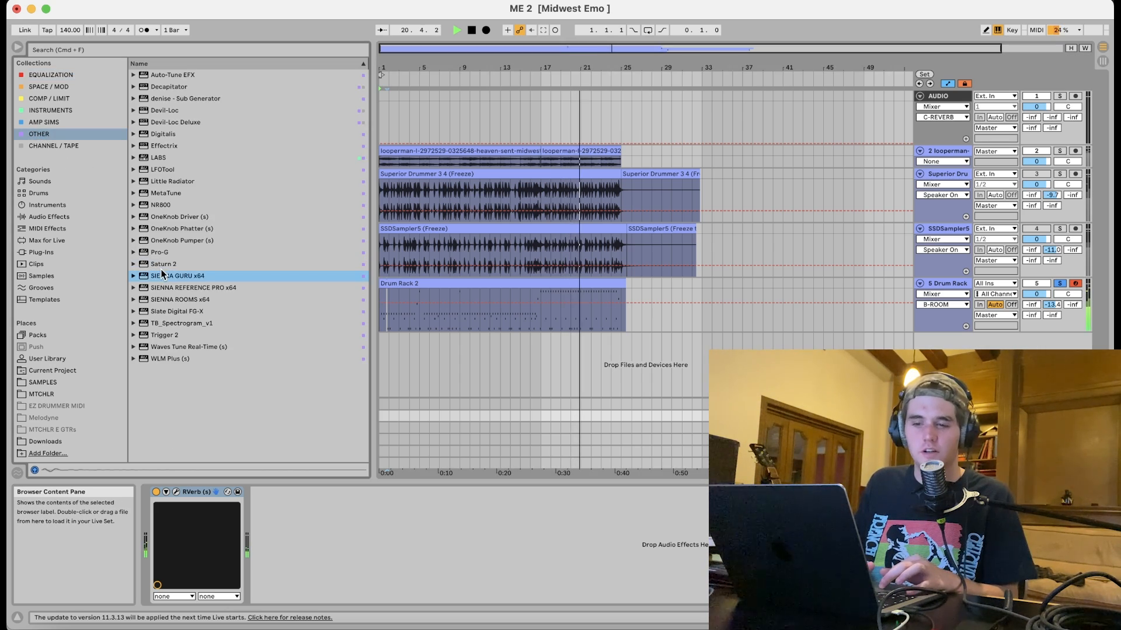
{"action": "left_click", "coordinate": [166, 263]}
{"action": "left_click", "coordinate": [430, 297]}
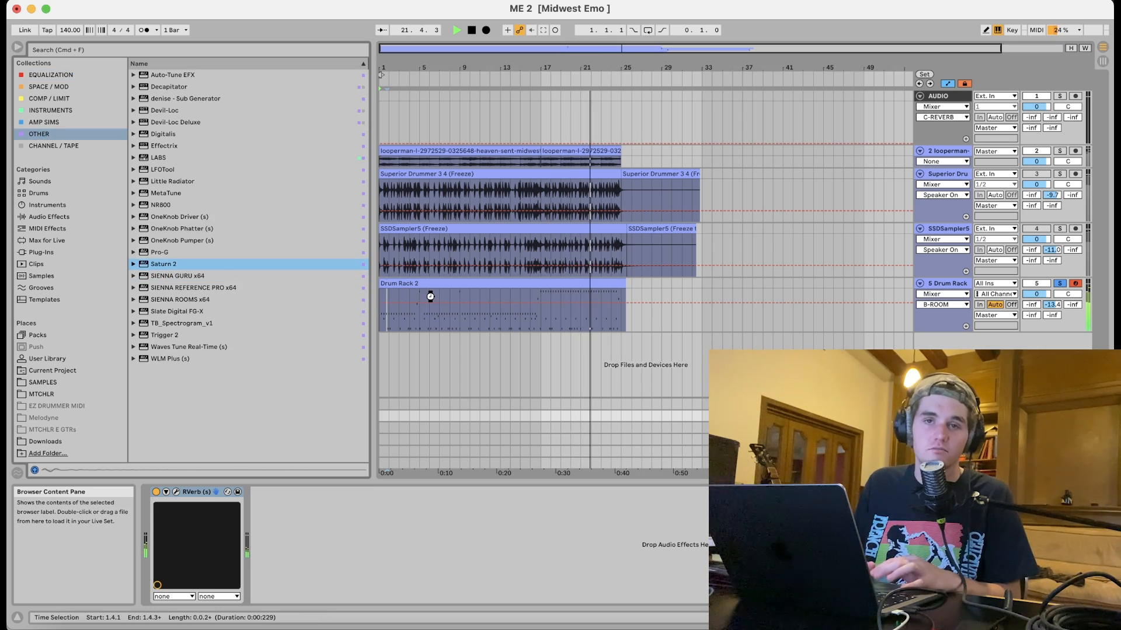
{"action": "key", "text": "Return"}
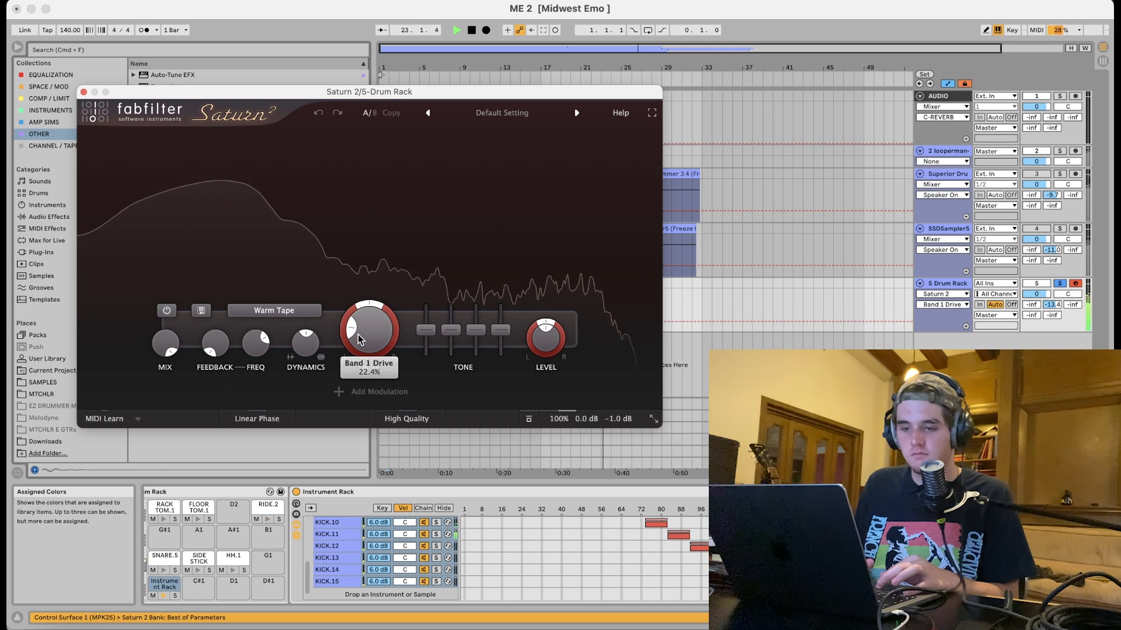
{"action": "left_click", "coordinate": [84, 93]}
Stop playback and nudge the Drum Rack track's C-REVERB send up slightly.
{"action": "left_click", "coordinate": [955, 285]}
{"action": "key", "text": "space"}
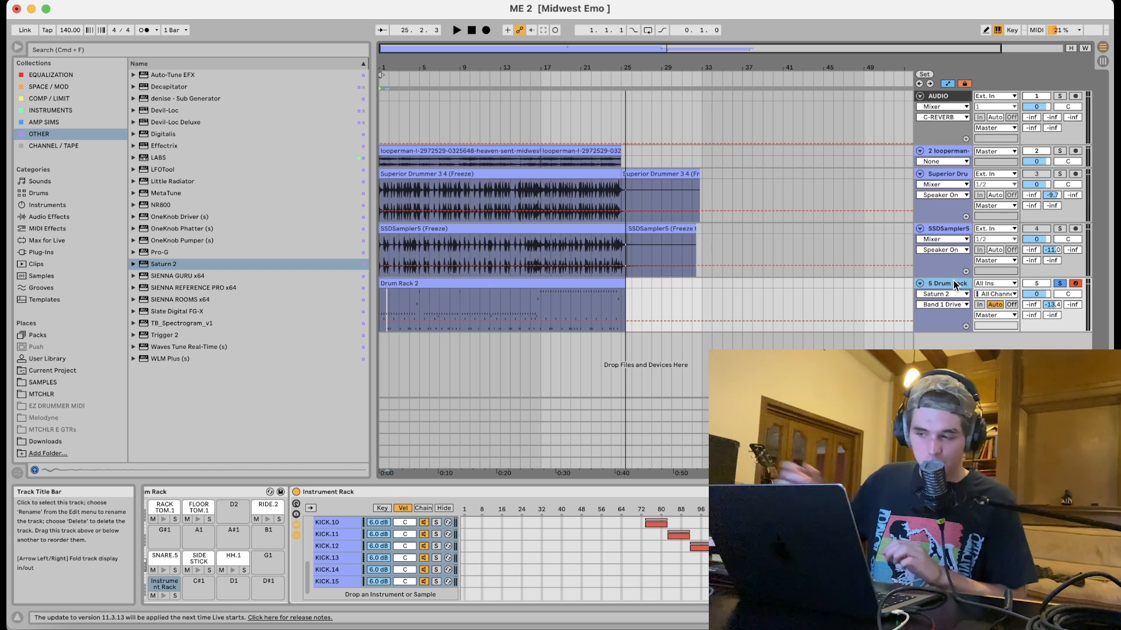
{"action": "left_click_drag", "start_coordinate": [1073, 304], "coordinate": [1073, 299]}
Replace Rev LX-24 on the C-REVERB return track with ValhallaVintageVerb from the Space / Mod collection.
{"action": "left_click", "coordinate": [947, 428]}
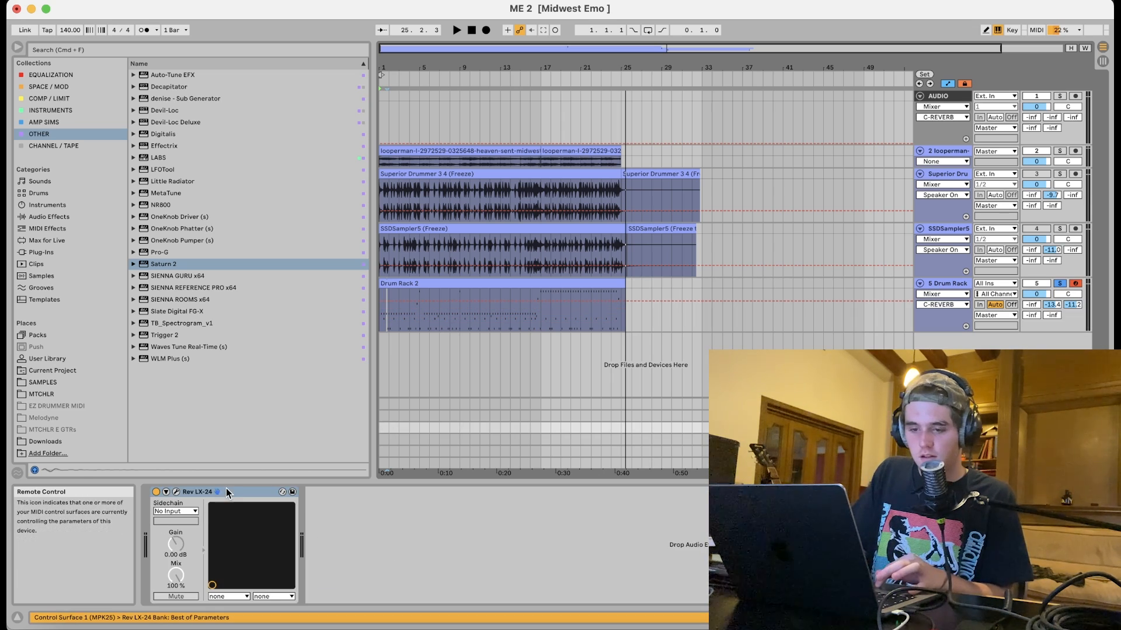
{"action": "key", "text": "Delete"}
{"action": "left_click", "coordinate": [36, 87]}
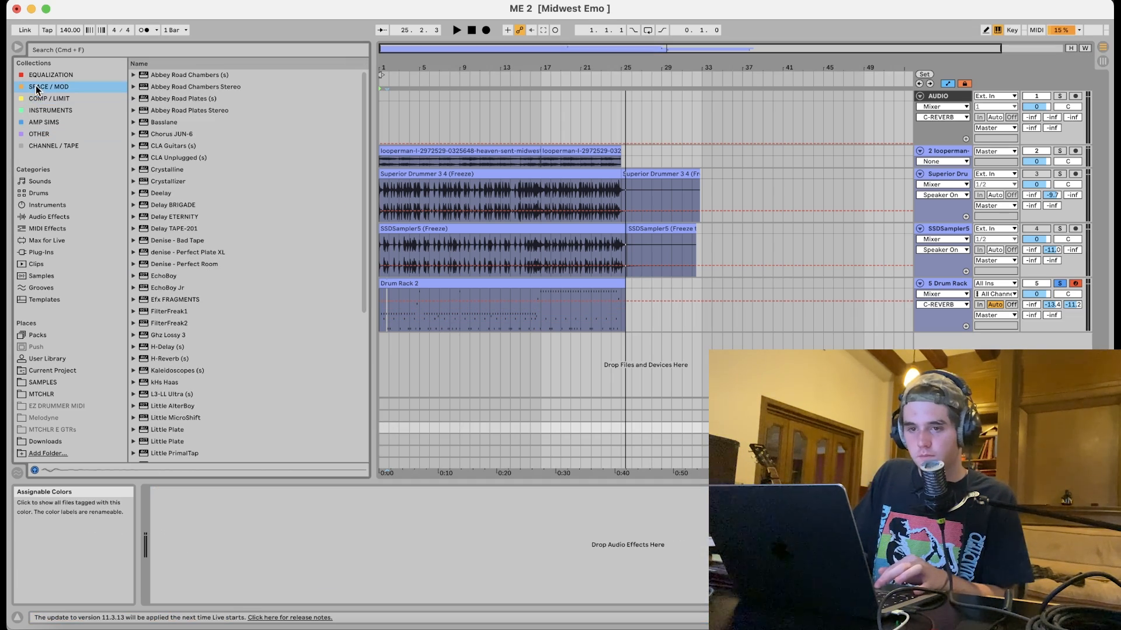
{"action": "scroll", "coordinate": [193, 385], "scroll_direction": "down", "scroll_amount": 7}
{"action": "left_click_drag", "start_coordinate": [163, 449], "coordinate": [239, 531]}
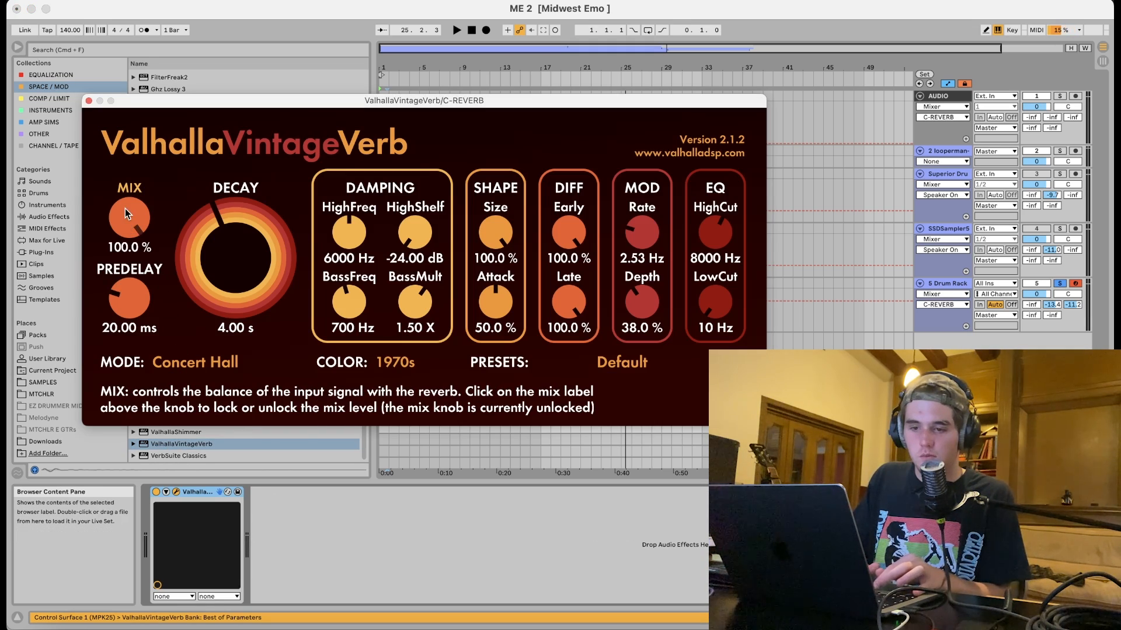
Set the ValhallaVintageVerb decay to 1.52 s, low cut to 260 Hz and high cut to 5350 Hz while playing, then close it.
{"action": "left_click_drag", "start_coordinate": [200, 251], "coordinate": [202, 282]}
{"action": "key", "text": "space"}
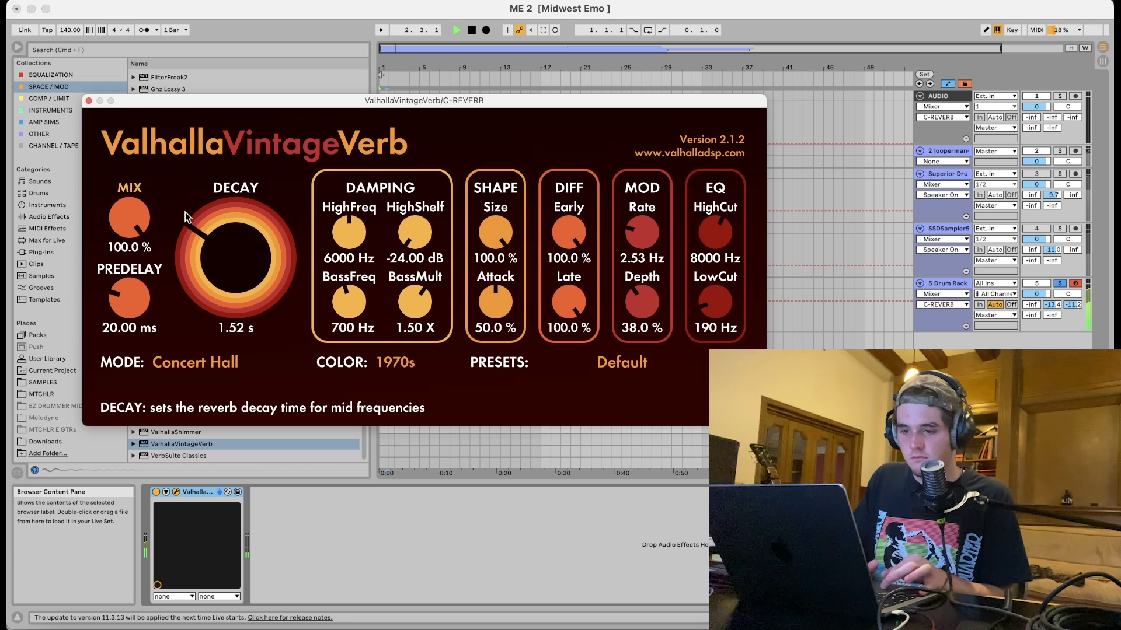
{"action": "left_click_drag", "start_coordinate": [705, 292], "coordinate": [707, 289]}
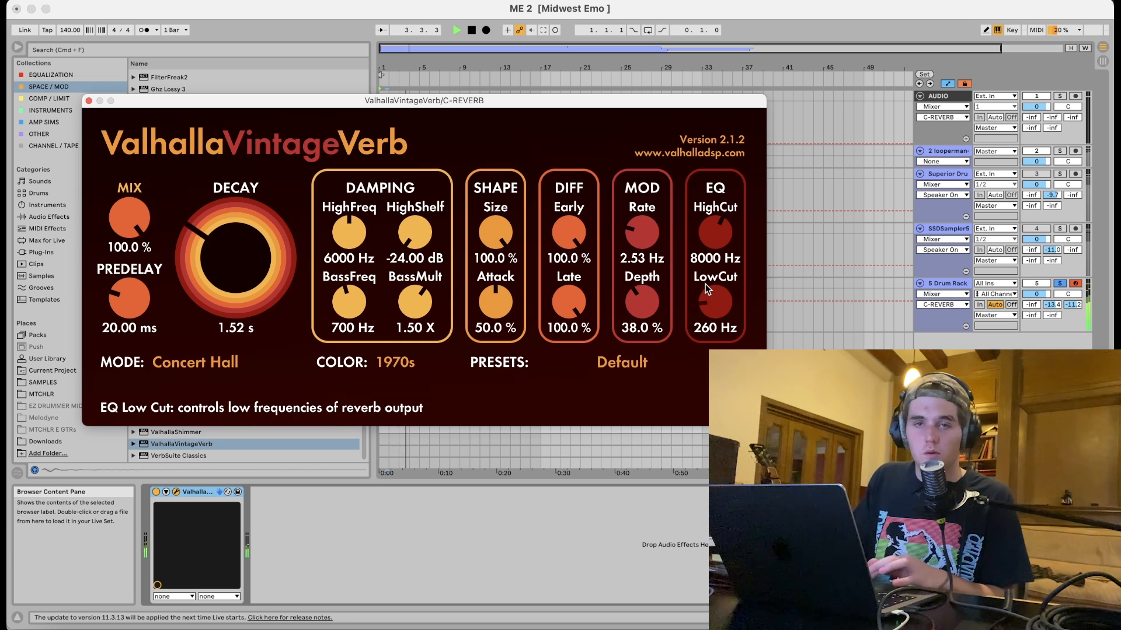
{"action": "left_click_drag", "start_coordinate": [715, 236], "coordinate": [712, 261]}
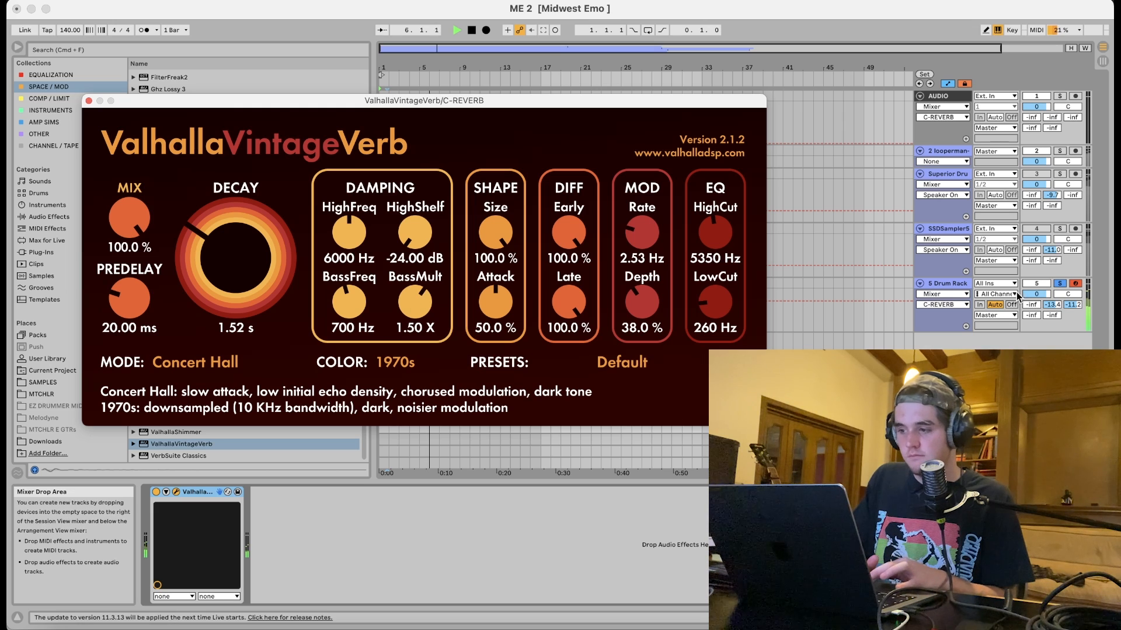
{"action": "left_click", "coordinate": [89, 102]}
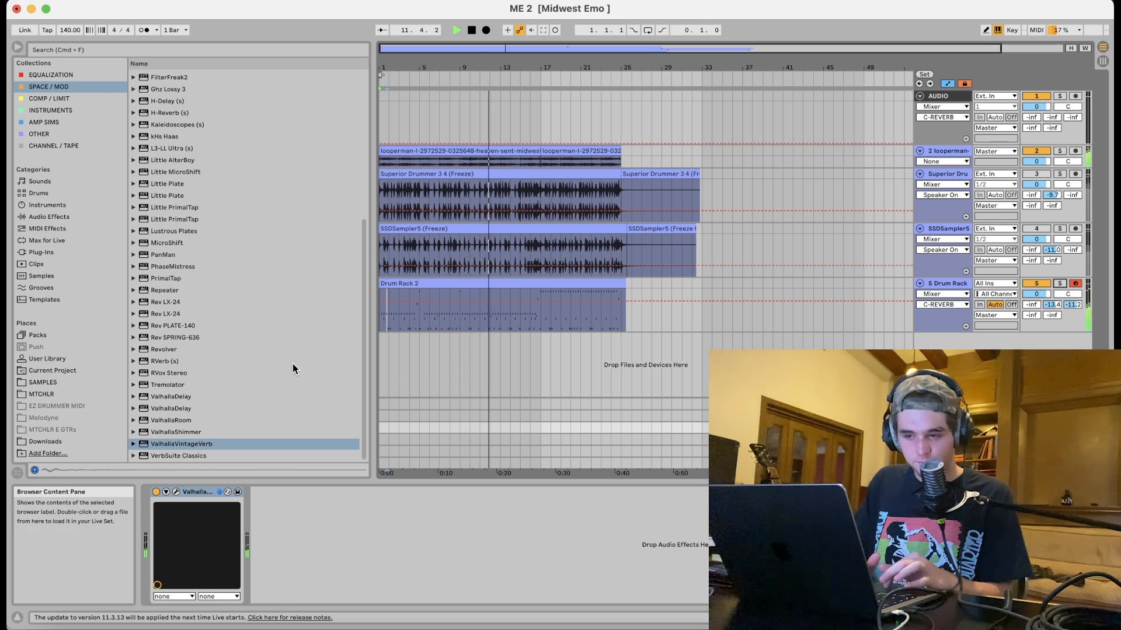
Add CLA-76 (s) from the COMP / LIMIT collection to the Drum Rack track, set attack to 7, raise release, and close it.
{"action": "left_click", "coordinate": [76, 98]}
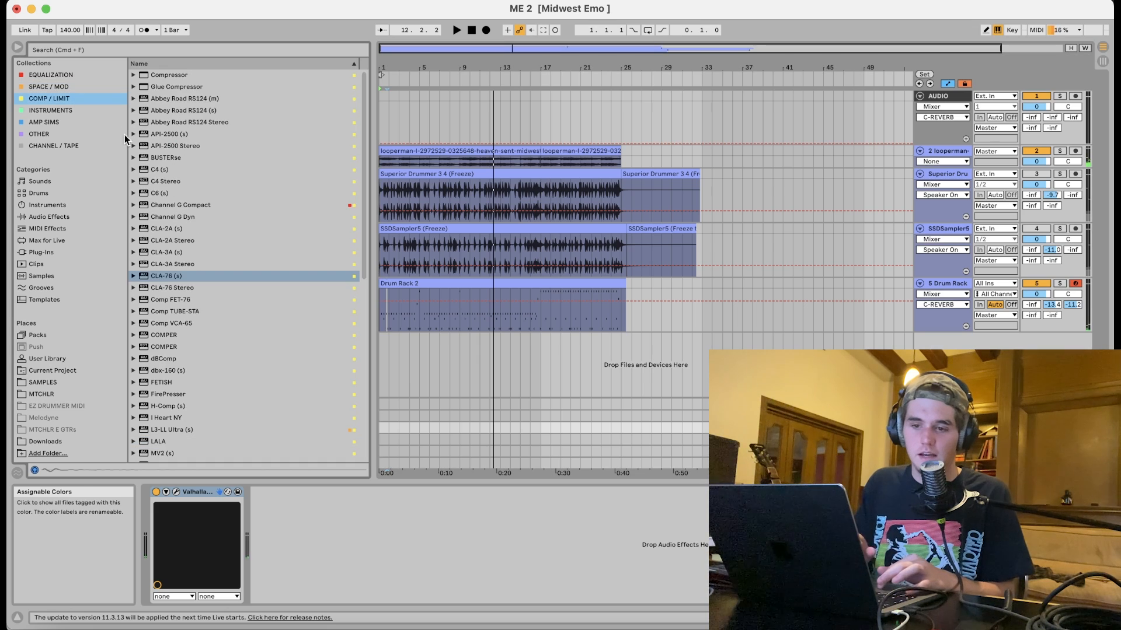
{"action": "double_click", "coordinate": [176, 276]}
{"action": "left_click_drag", "start_coordinate": [345, 176], "coordinate": [346, 140]}
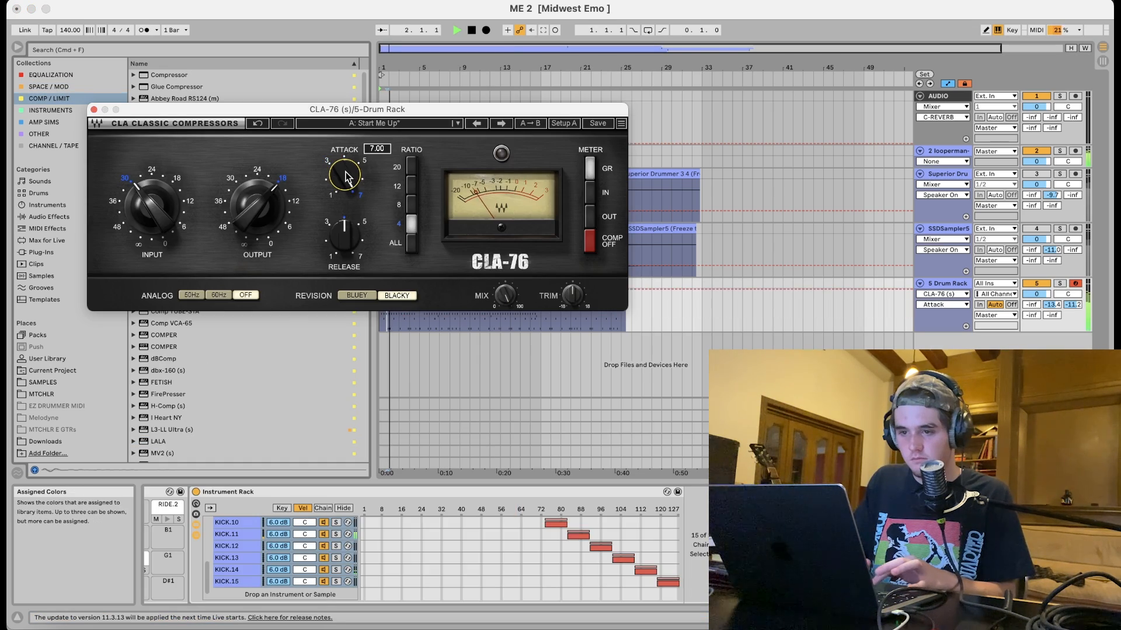
{"action": "left_click_drag", "start_coordinate": [345, 236], "coordinate": [346, 199]}
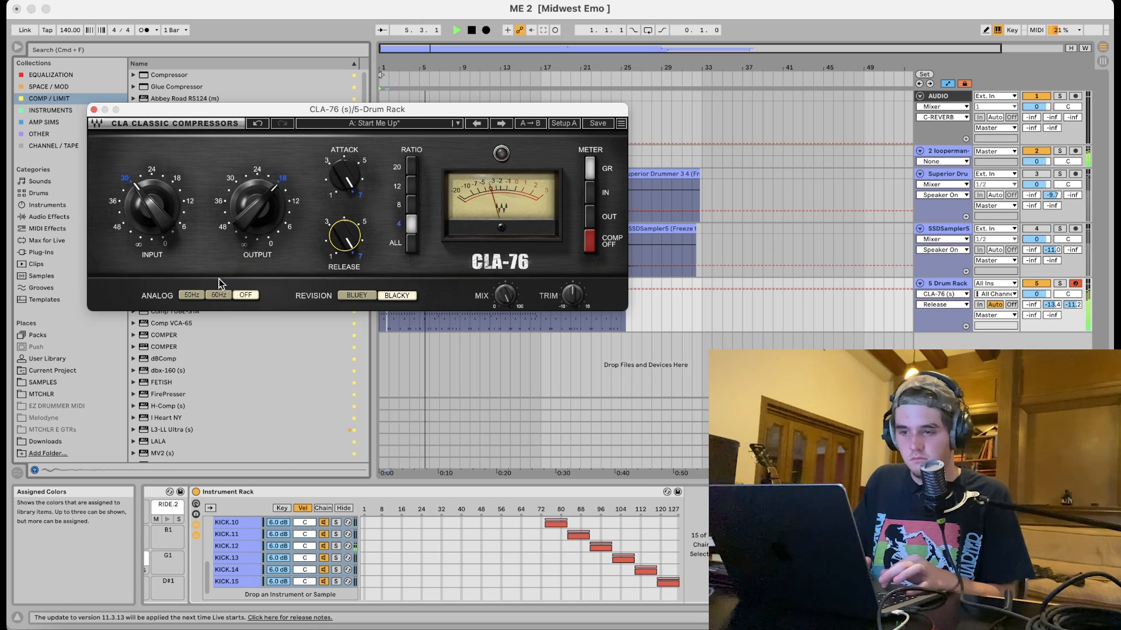
{"action": "left_click", "coordinate": [94, 111]}
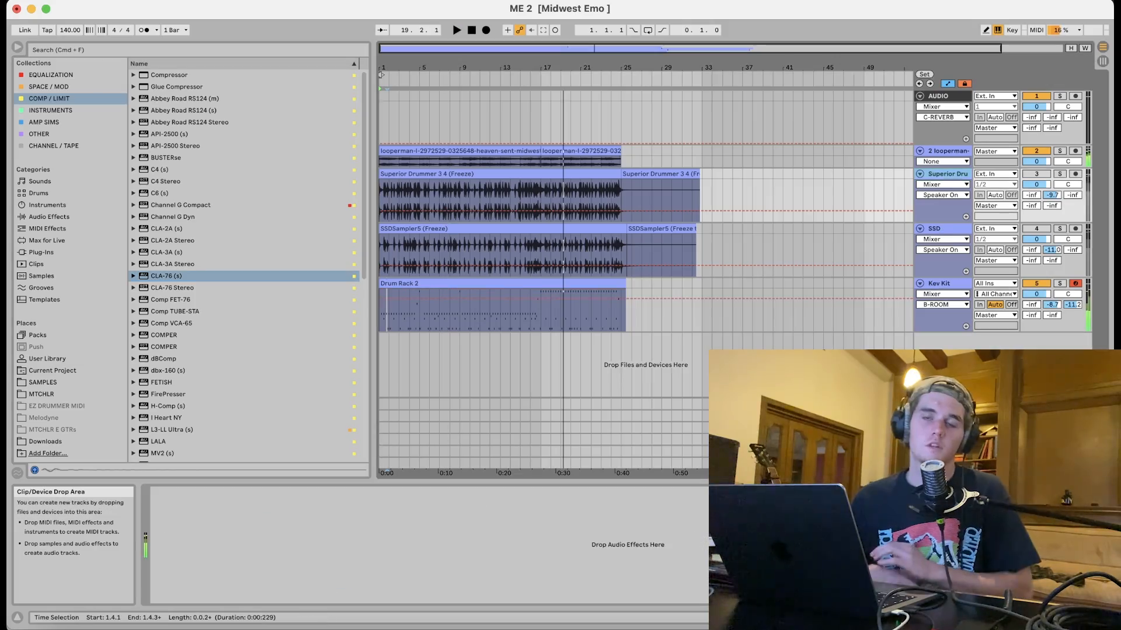